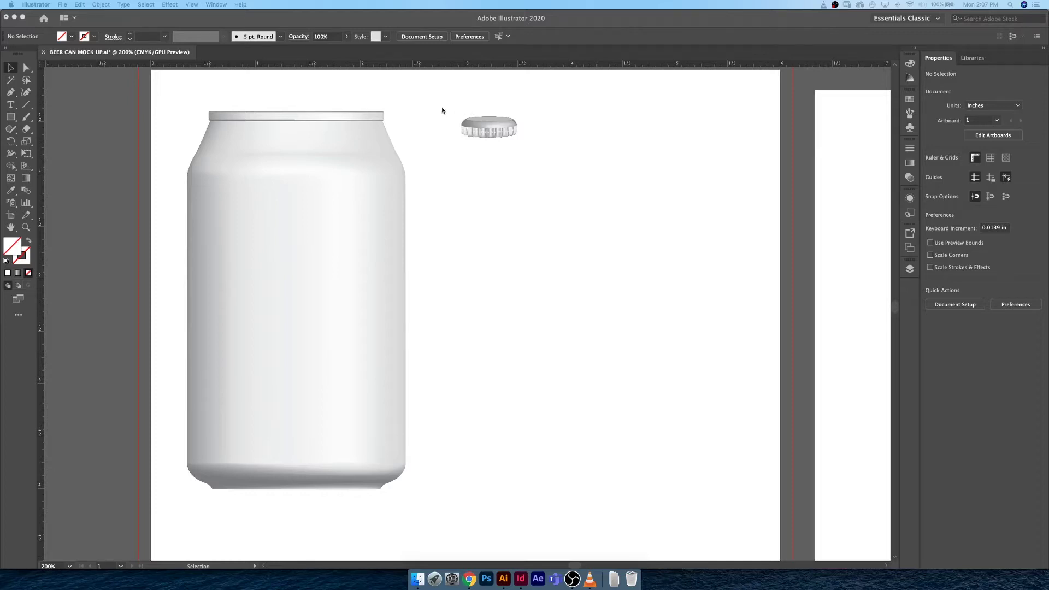
Create a new blank 6 × 4 in RGB document from File > New and view it at 200%.
{"action": "left_click", "coordinate": [62, 4]}
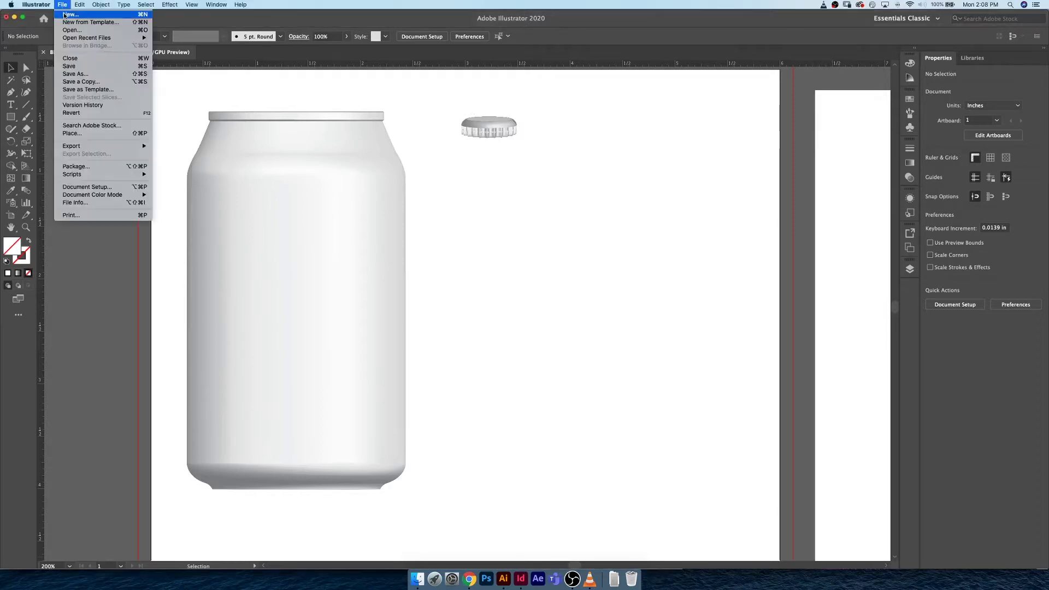
{"action": "left_click", "coordinate": [65, 17]}
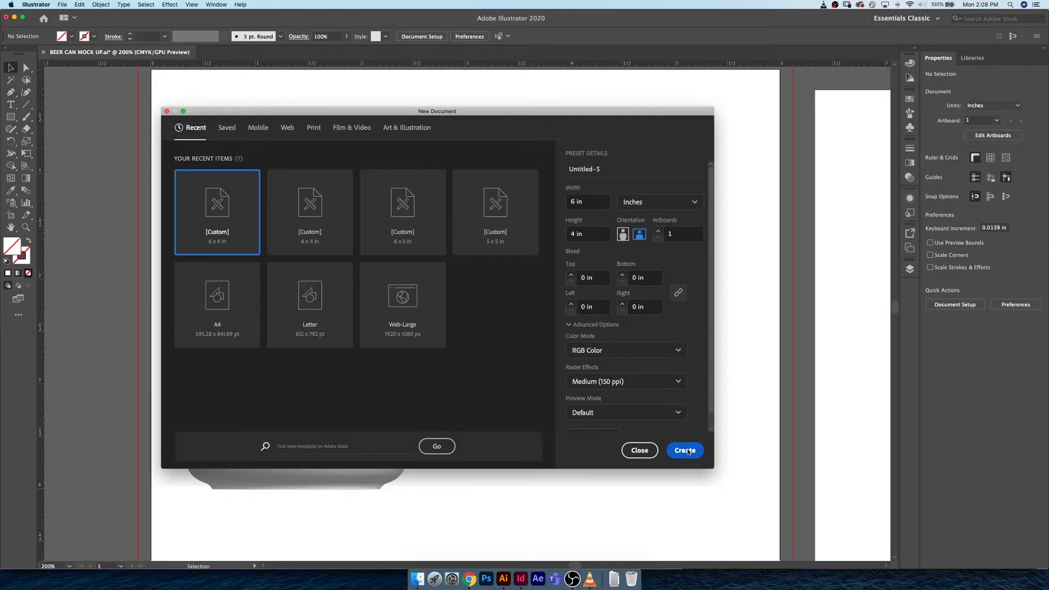
{"action": "left_click", "coordinate": [687, 451]}
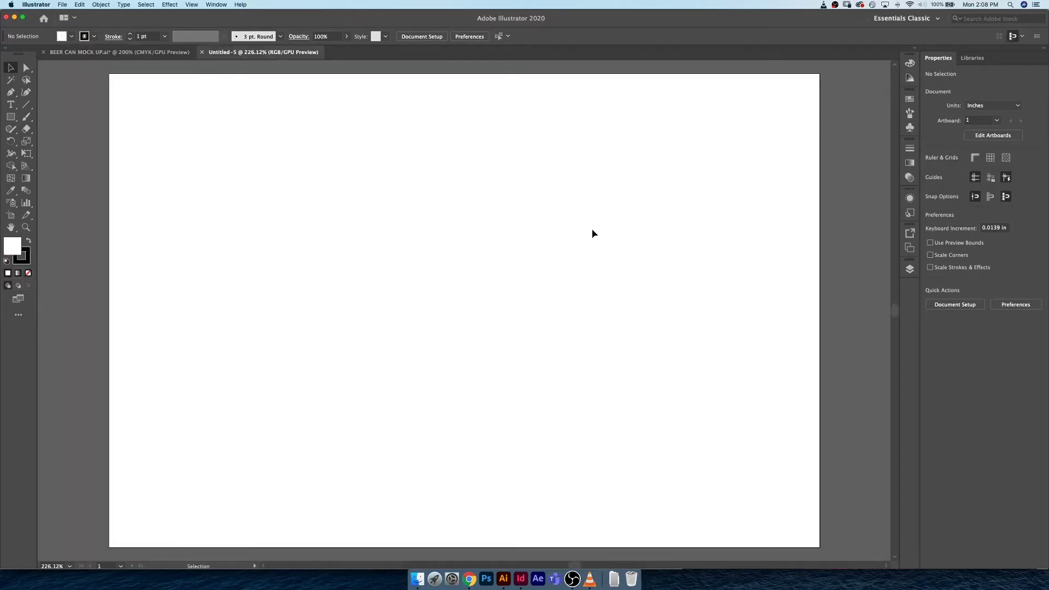
{"action": "key", "text": "super+minus"}
{"action": "key", "text": "super+minus"}
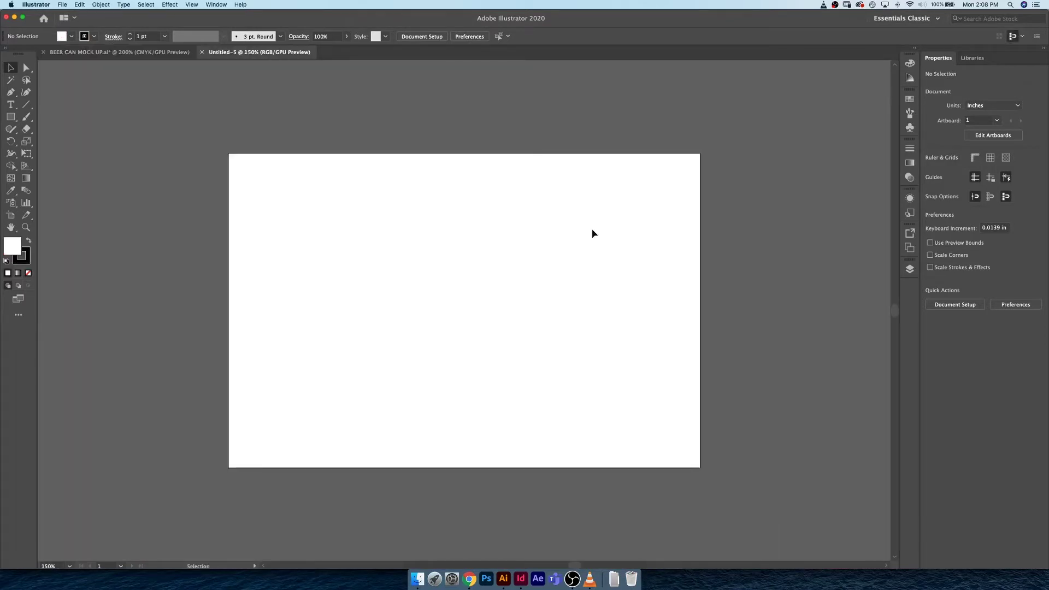
{"action": "key", "text": "super+plus"}
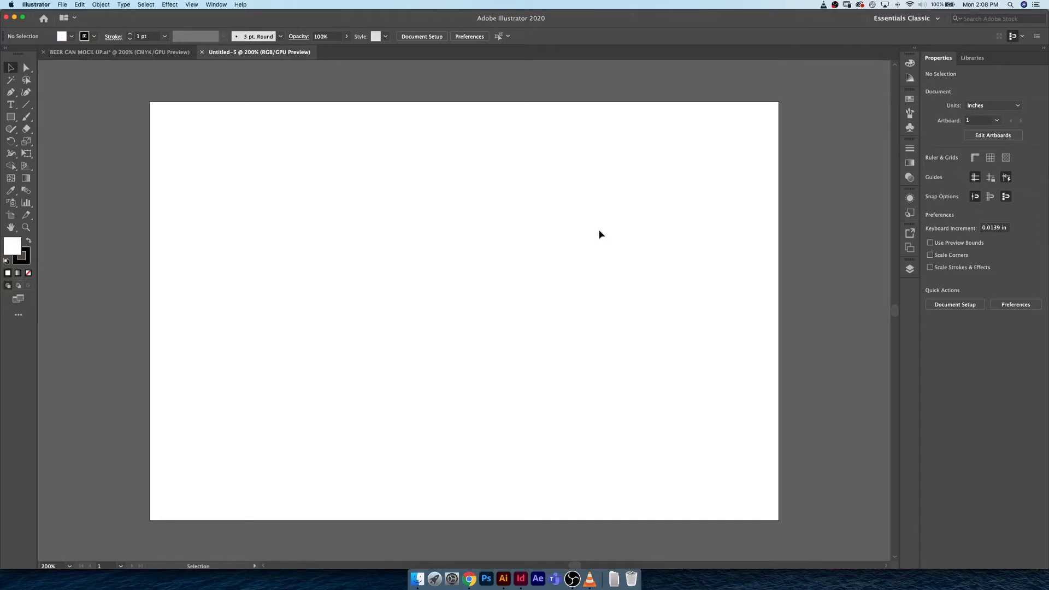
Draw a square in the middle of the artboard and set its stroke to None.
{"action": "left_click", "coordinate": [11, 116]}
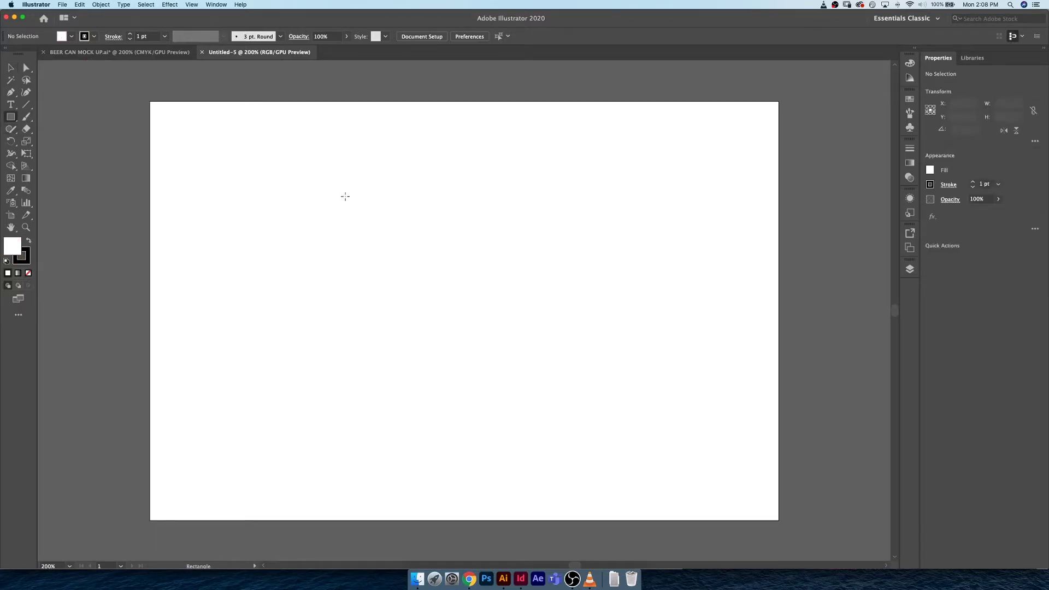
{"action": "left_click_drag", "start_coordinate": [343, 194], "coordinate": [573, 345]}
{"action": "key", "text": "v"}
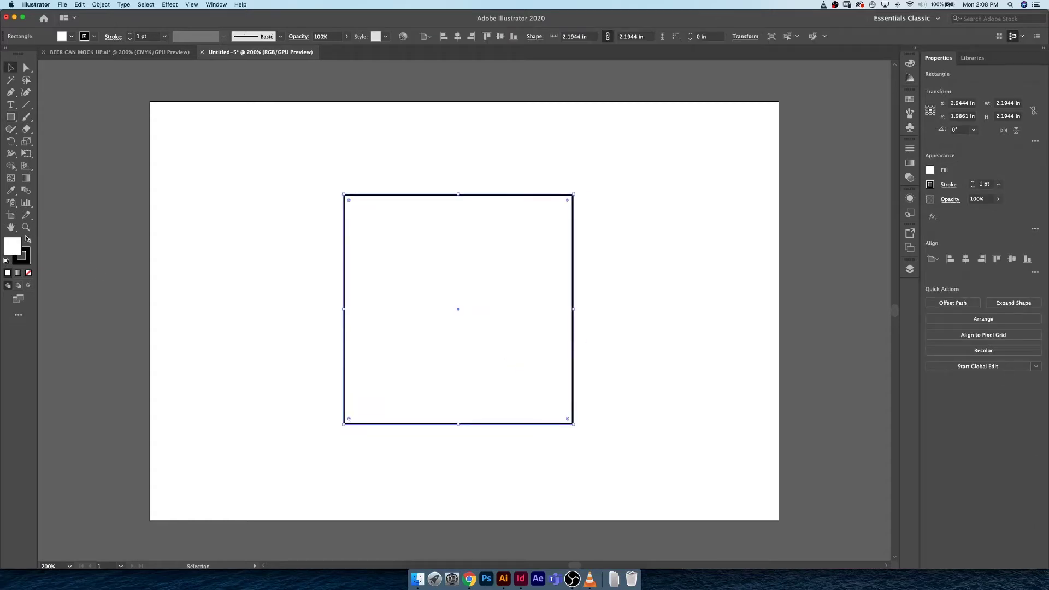
{"action": "left_click", "coordinate": [26, 243]}
{"action": "left_click", "coordinate": [25, 256]}
Fill the square with blue #26A2D3 in the Color Picker, then reselect it.
{"action": "left_click", "coordinate": [28, 273]}
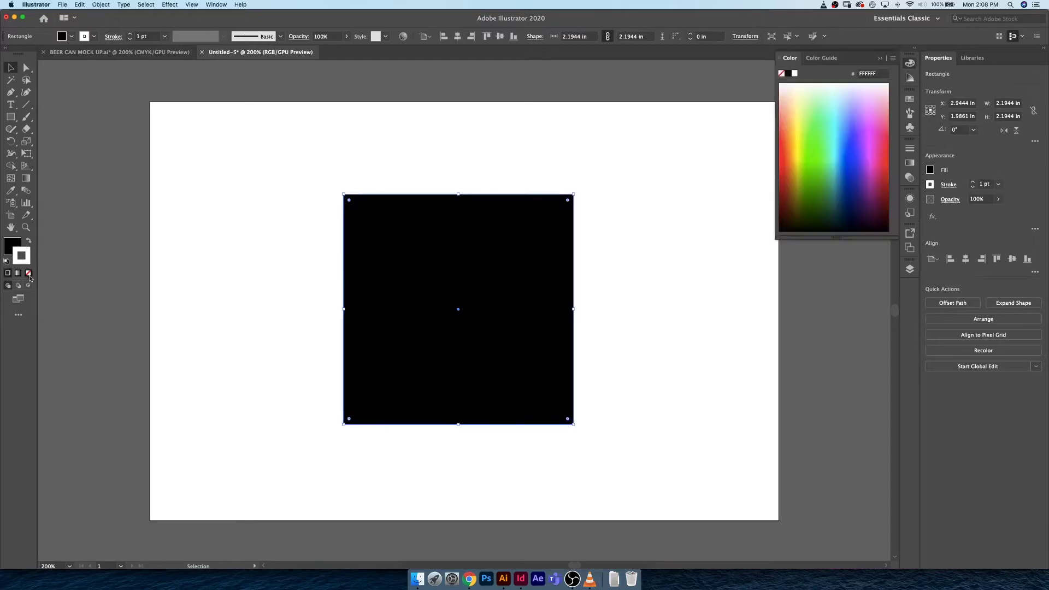
{"action": "left_click", "coordinate": [12, 248]}
{"action": "double_click", "coordinate": [12, 247]}
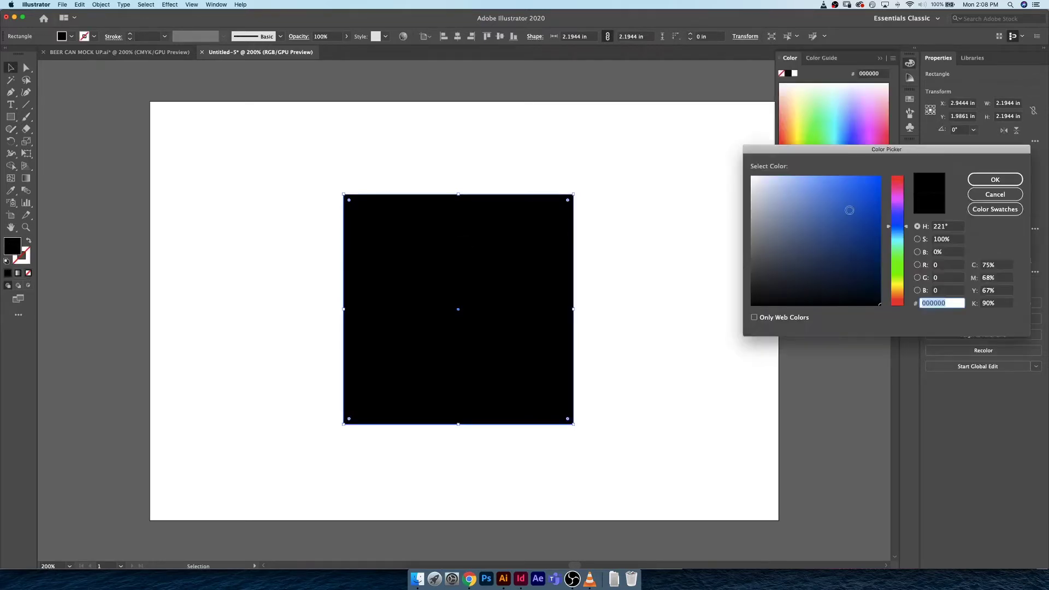
{"action": "left_click", "coordinate": [895, 236]}
{"action": "left_click_drag", "start_coordinate": [848, 220], "coordinate": [858, 197]}
{"action": "left_click", "coordinate": [998, 177]}
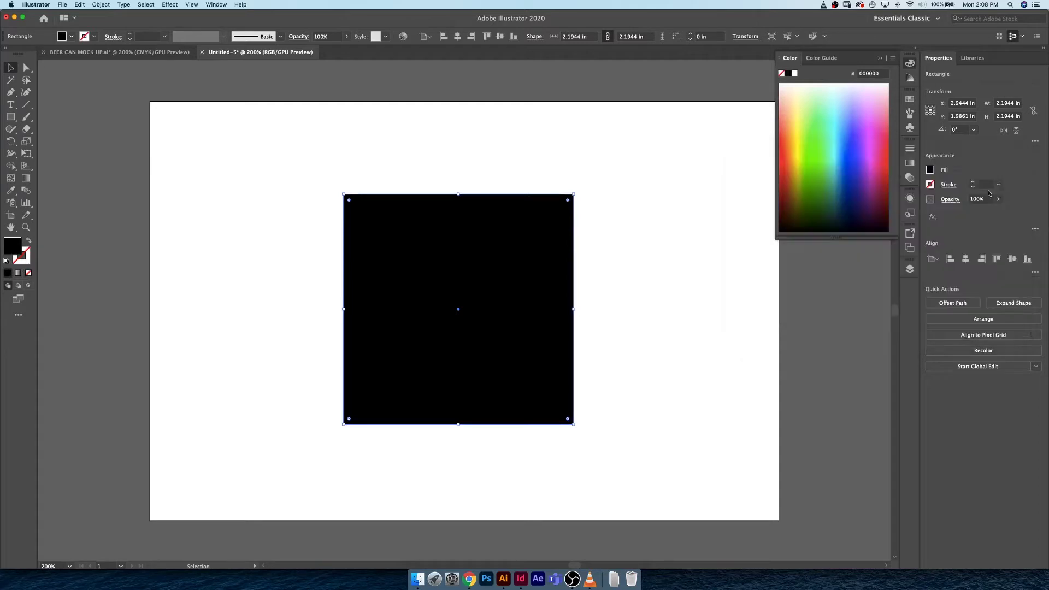
{"action": "left_click", "coordinate": [651, 231]}
{"action": "left_click", "coordinate": [501, 243]}
{"action": "left_click", "coordinate": [219, 5]}
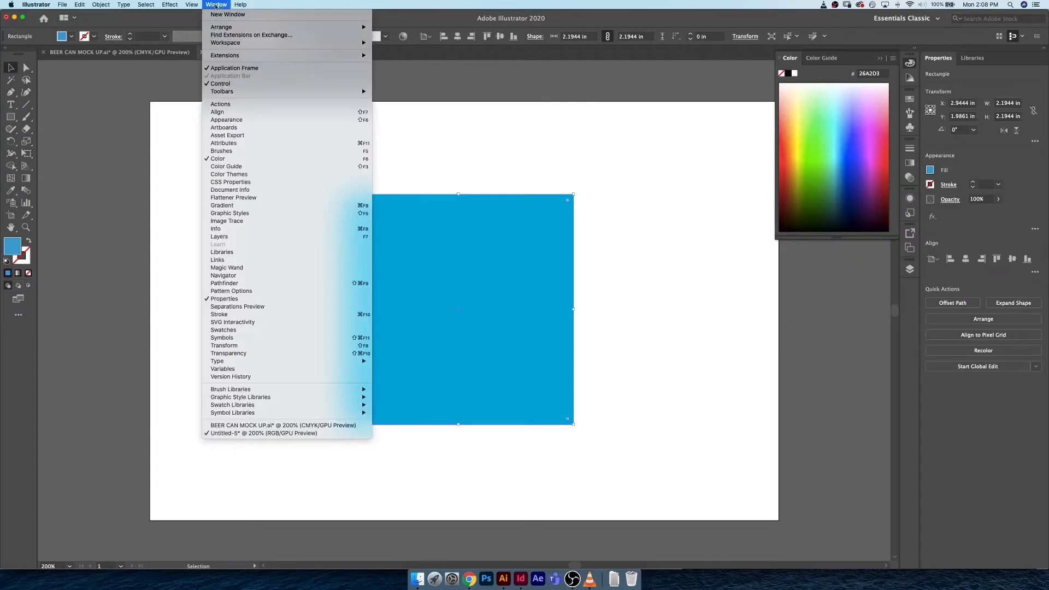
Apply Effect > 3D > Extrude & Bevel to the square and tilt the X rotation to about -18°.
{"action": "mouse_move", "coordinate": [173, 6]}
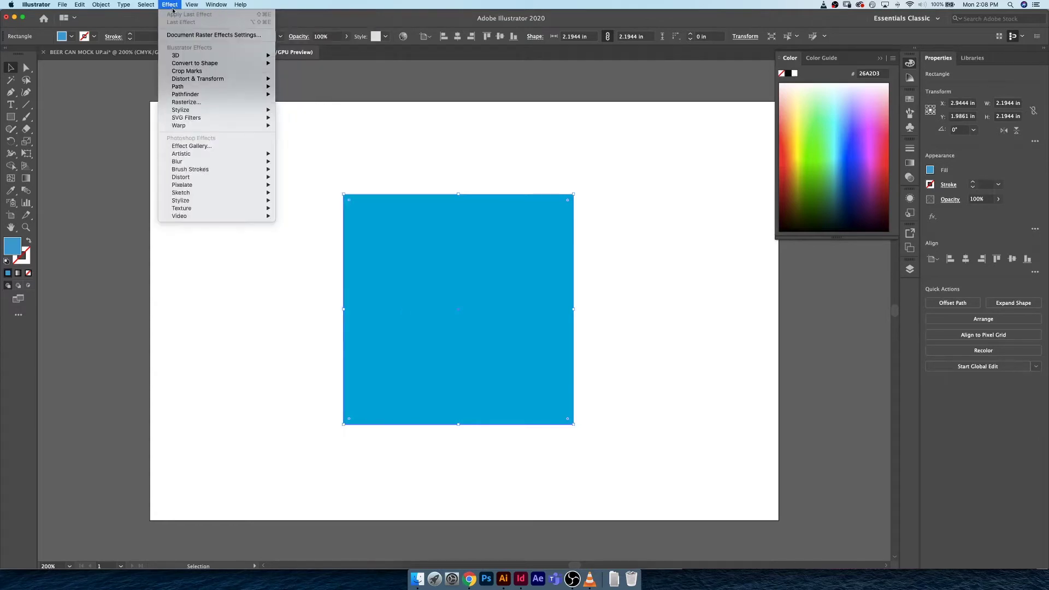
{"action": "mouse_move", "coordinate": [251, 55]}
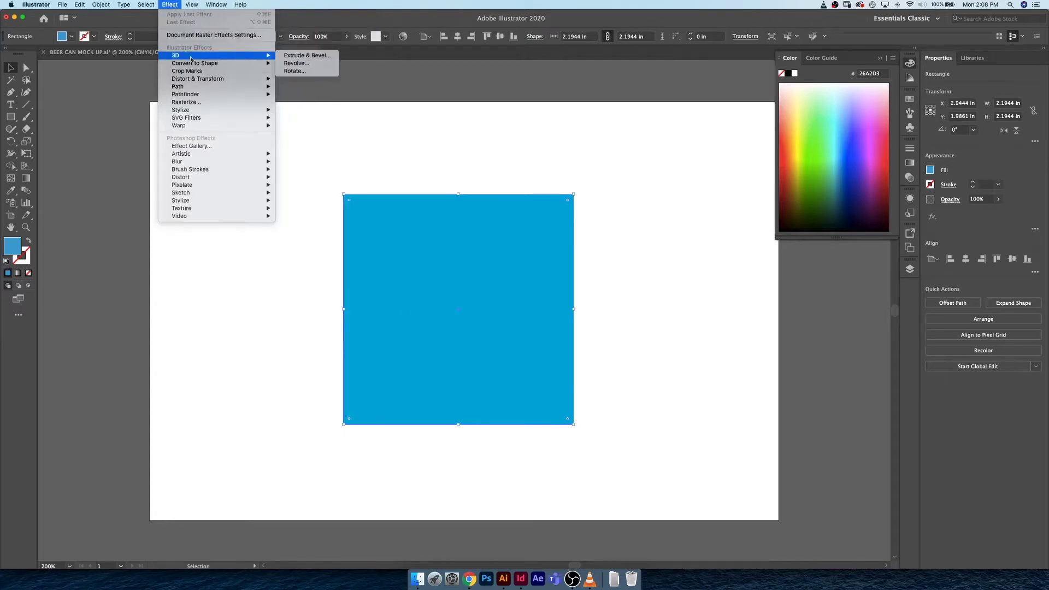
{"action": "left_click", "coordinate": [320, 56]}
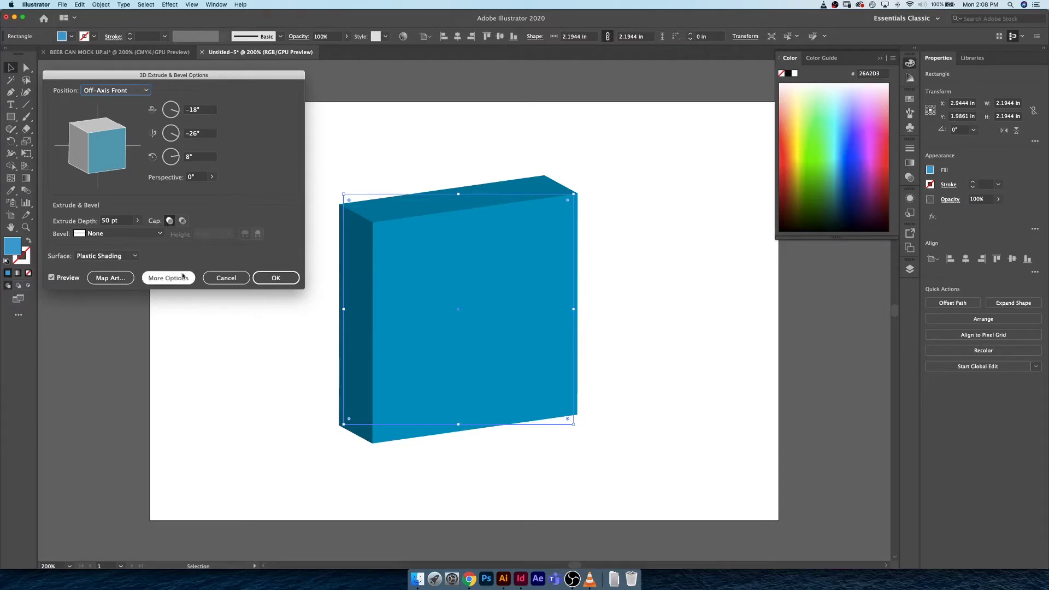
{"action": "left_click", "coordinate": [175, 113]}
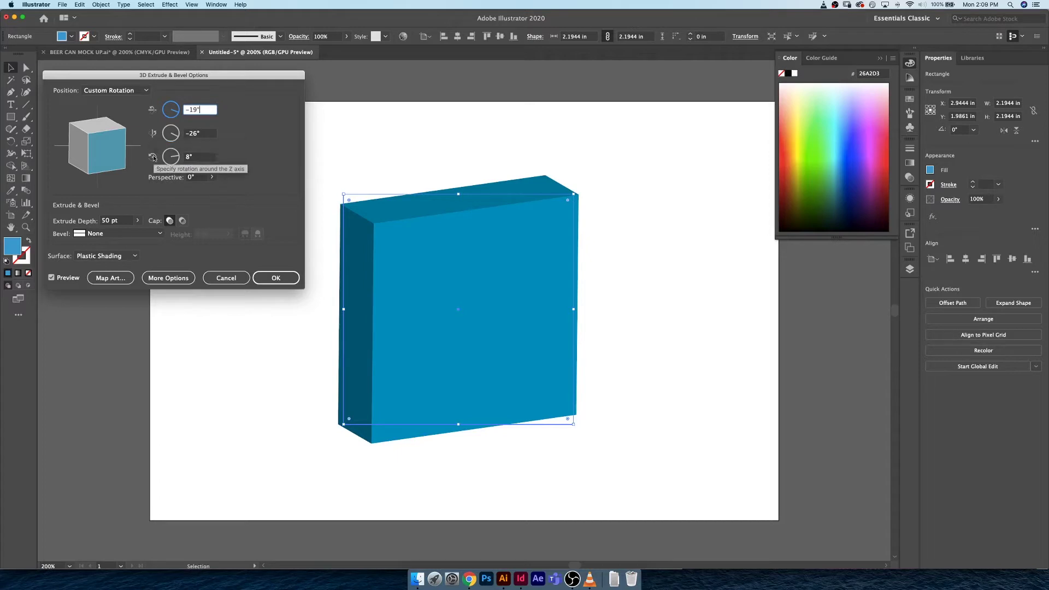
{"action": "left_click", "coordinate": [174, 112]}
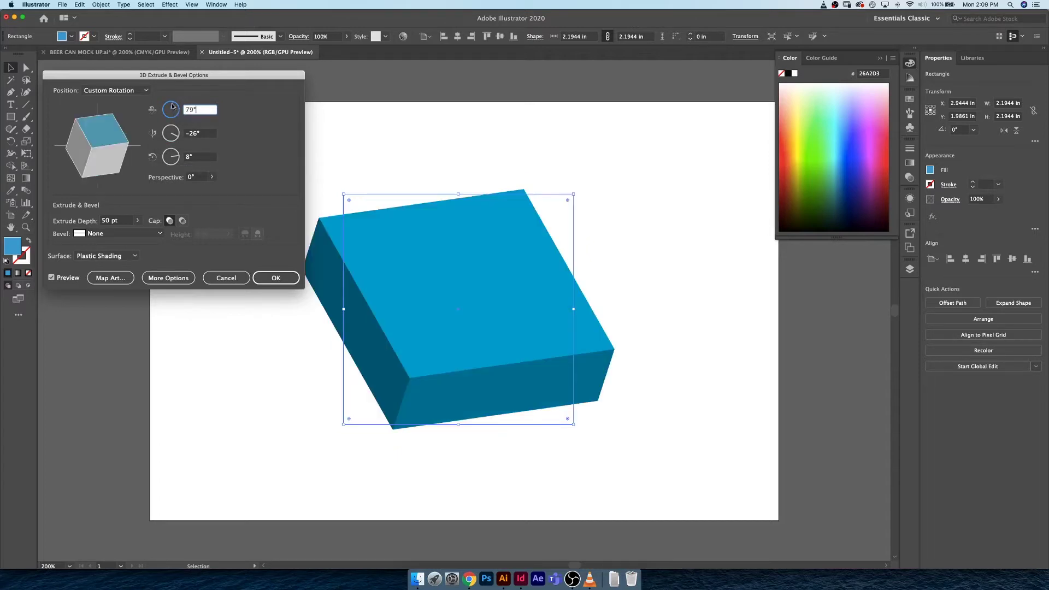
{"action": "left_click", "coordinate": [175, 111]}
{"action": "left_click", "coordinate": [176, 110]}
{"action": "left_click", "coordinate": [177, 111]}
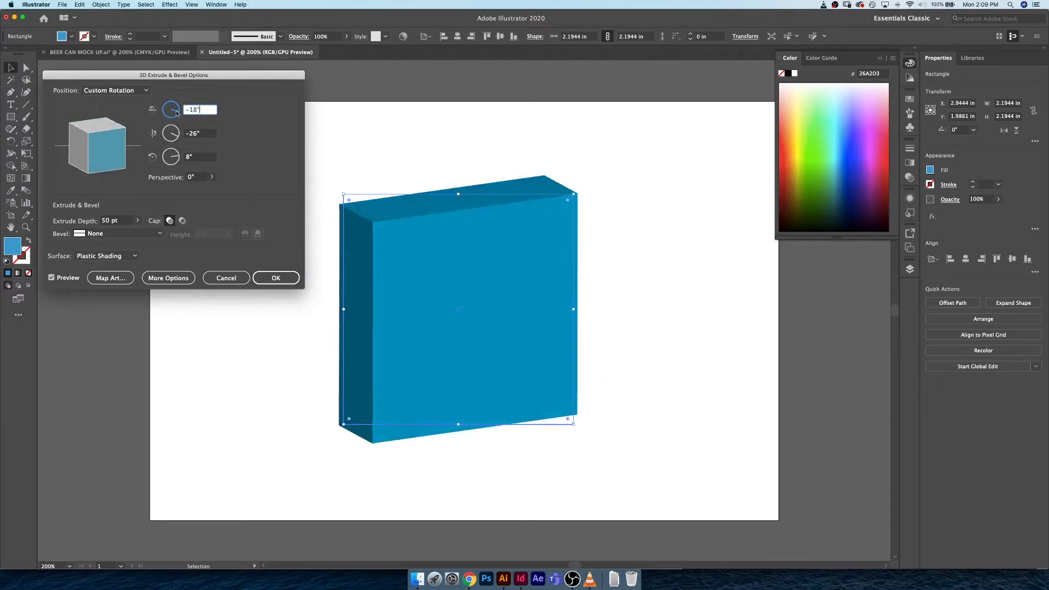
Set the box's Z rotation to 74° and its Y rotation to -13°.
{"action": "left_click", "coordinate": [176, 134]}
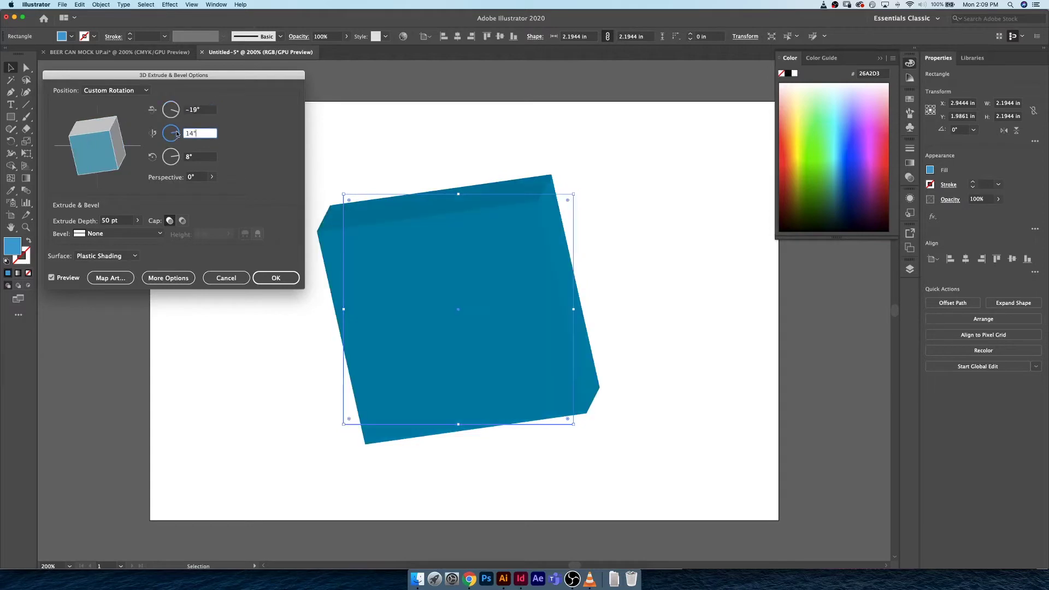
{"action": "left_click", "coordinate": [176, 136]}
{"action": "left_click", "coordinate": [165, 138]}
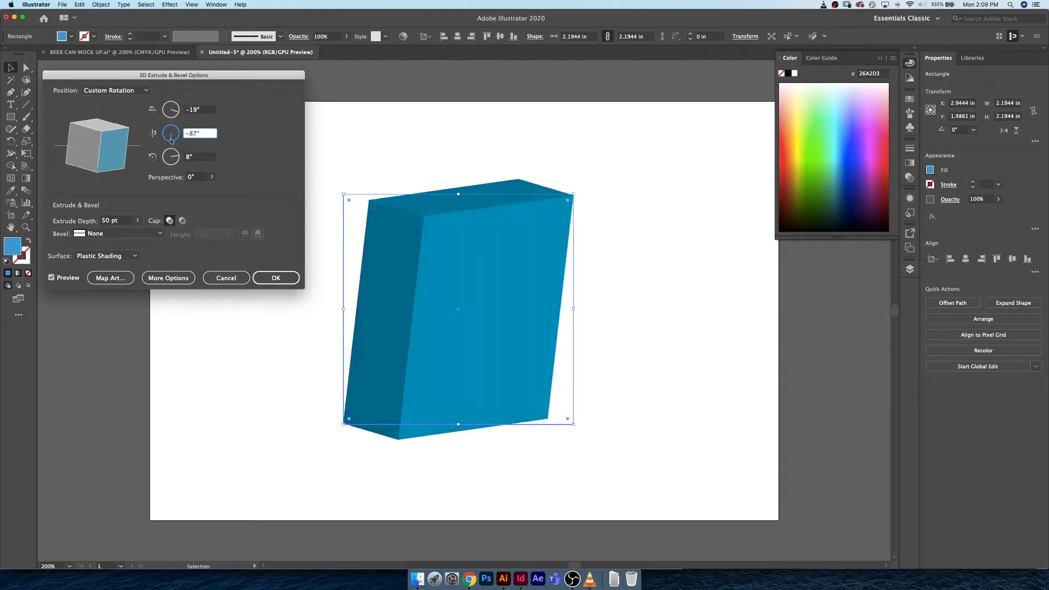
{"action": "left_click", "coordinate": [165, 138]}
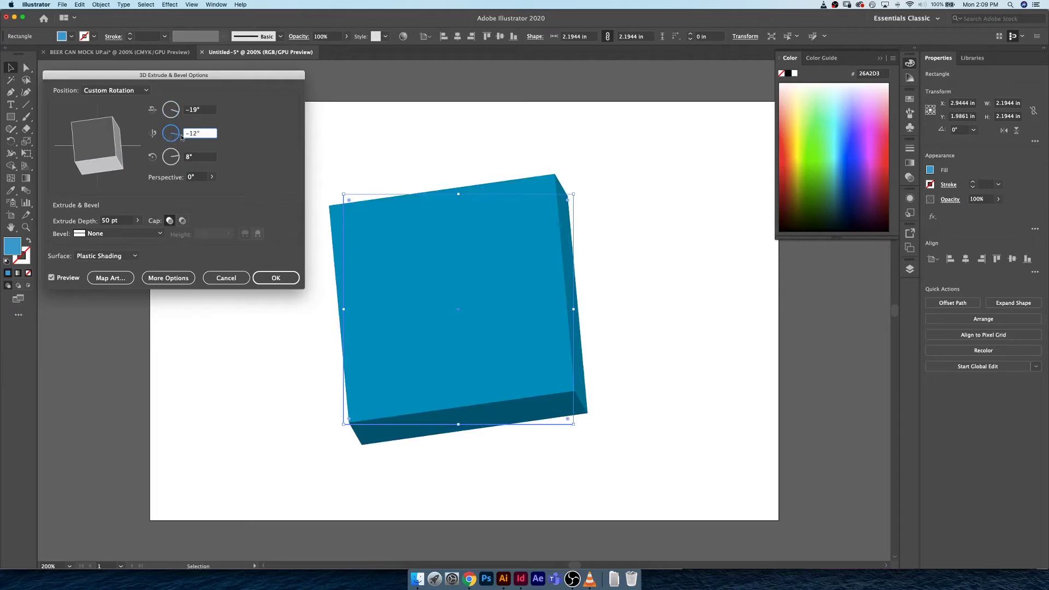
{"action": "left_click", "coordinate": [183, 136]}
{"action": "left_click", "coordinate": [173, 153]}
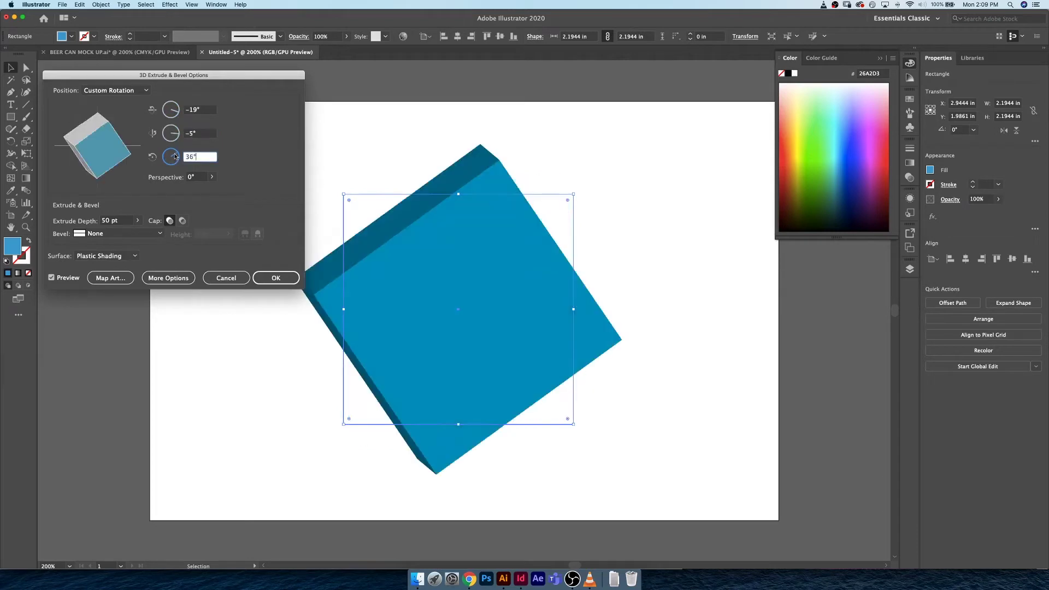
{"action": "left_click", "coordinate": [171, 137]}
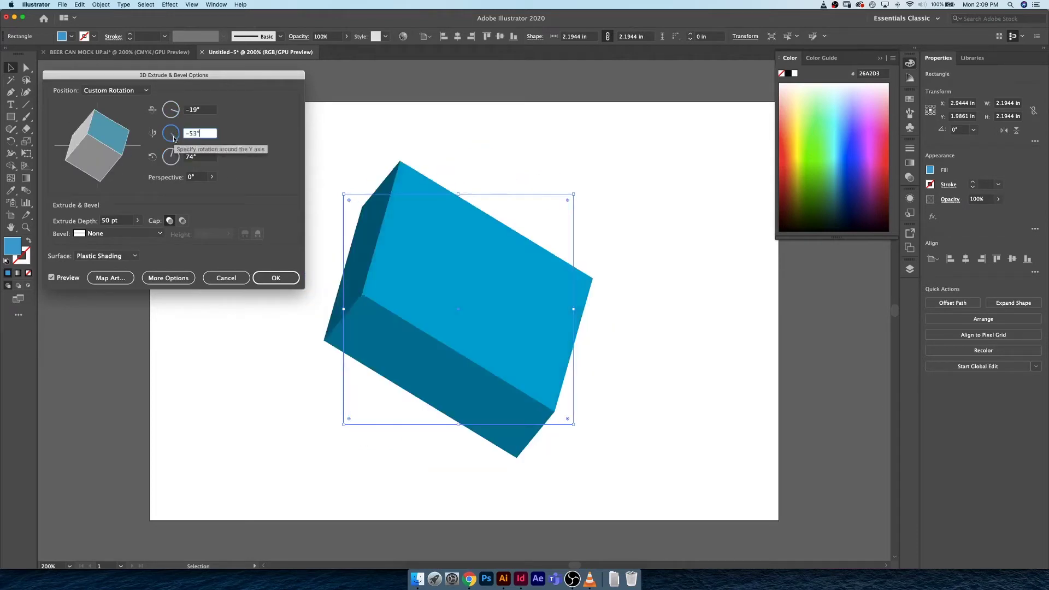
{"action": "left_click", "coordinate": [173, 140]}
{"action": "left_click", "coordinate": [173, 139]}
{"action": "left_click", "coordinate": [171, 140]}
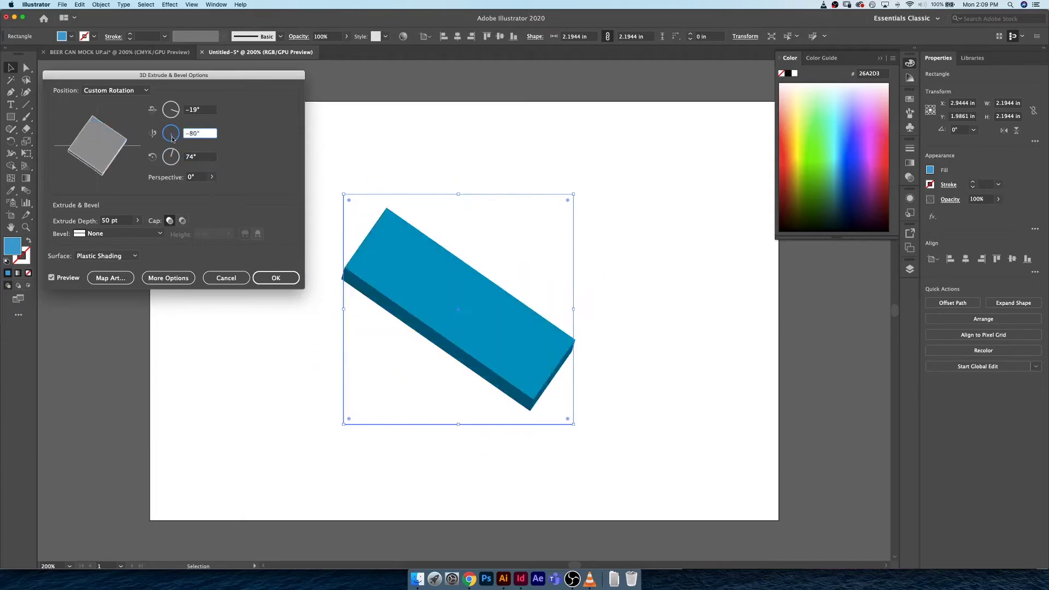
{"action": "left_click", "coordinate": [175, 134]}
{"action": "left_click", "coordinate": [176, 135]}
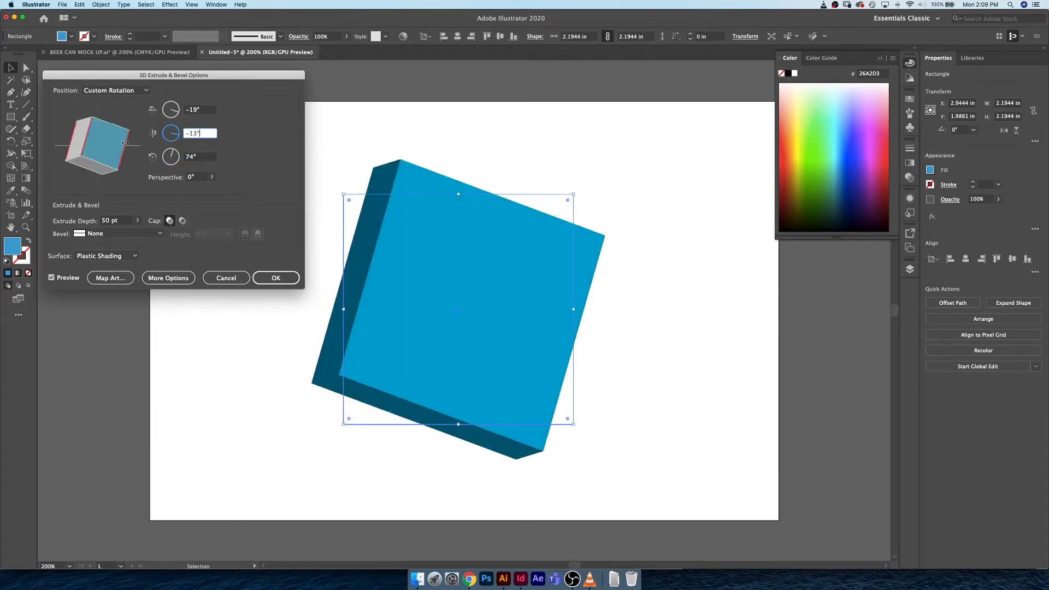
Drag the preview cube to rotate the box to about -49°, -28°, 119°, then reach for the Extrude Depth slider.
{"action": "left_click_drag", "start_coordinate": [124, 148], "coordinate": [67, 121]}
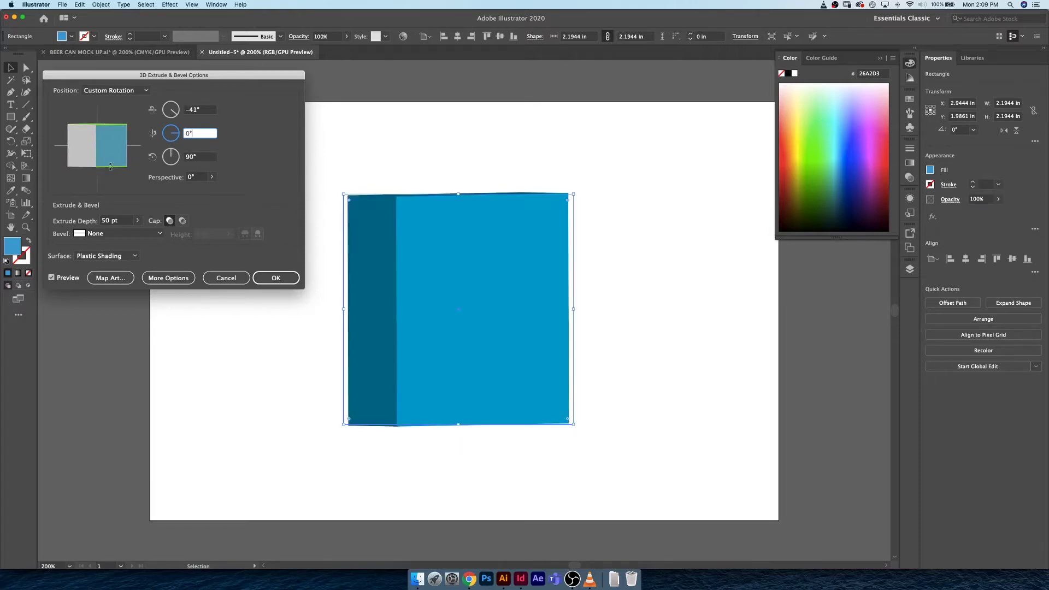
{"action": "left_click_drag", "start_coordinate": [111, 167], "coordinate": [110, 147]}
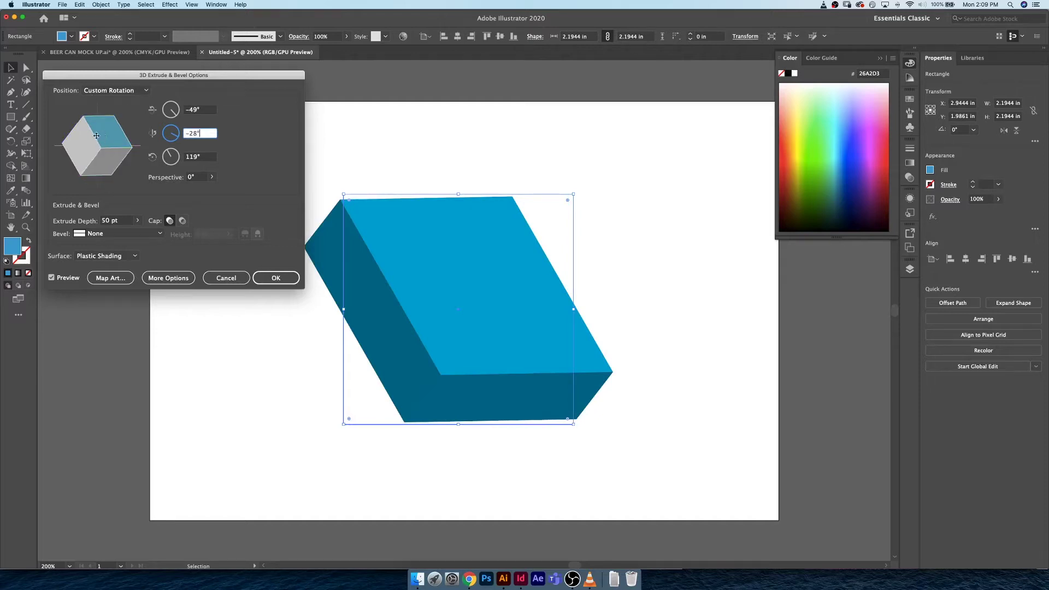
{"action": "left_click", "coordinate": [138, 221]}
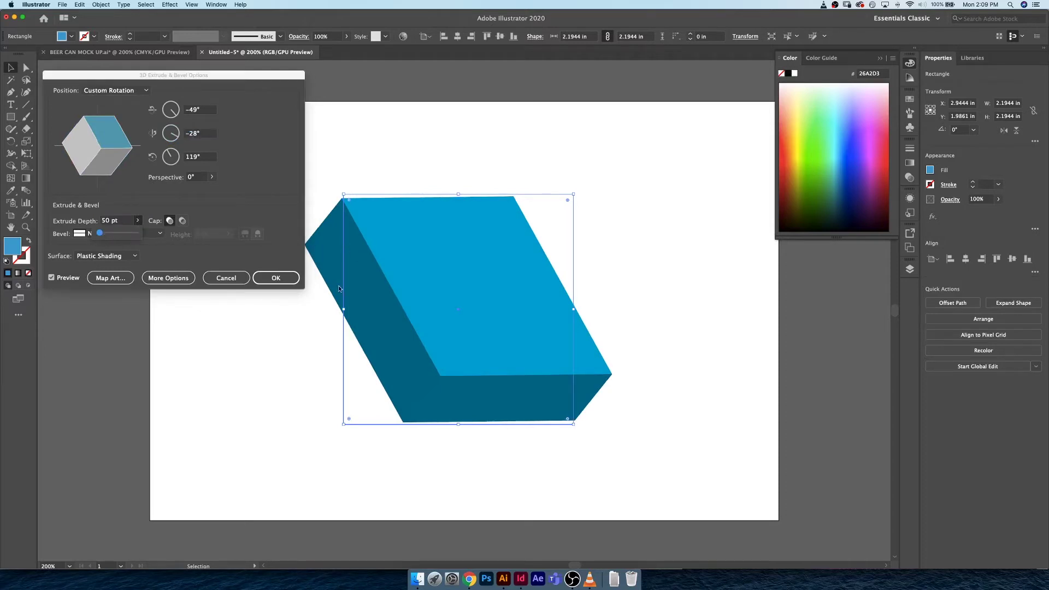
Turn Cap on for a solid box and rotate it to about -43°, 6°, 84°, showing front and left side.
{"action": "left_click_drag", "start_coordinate": [106, 234], "coordinate": [100, 233]}
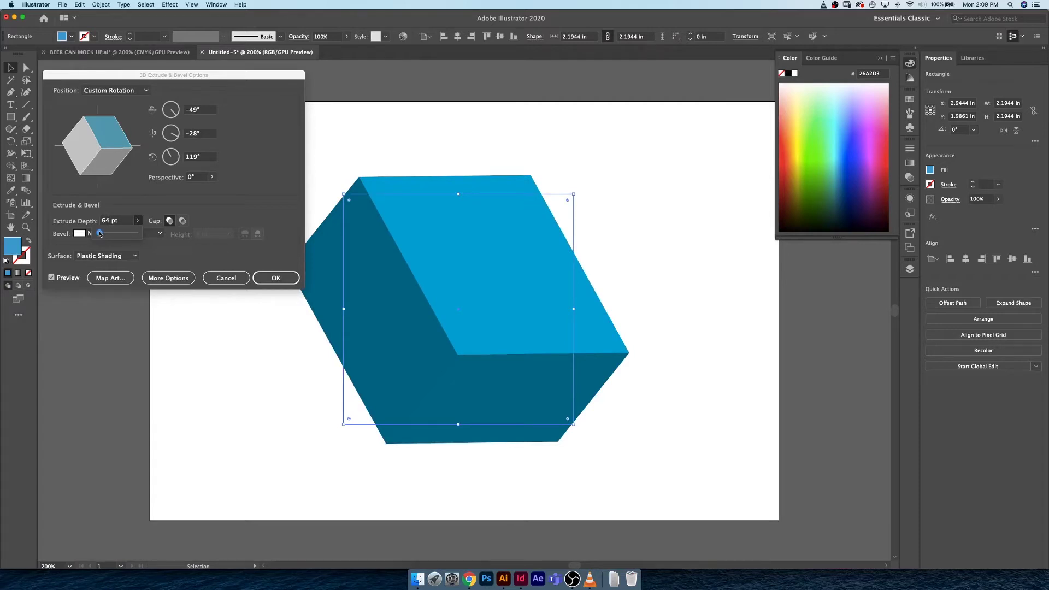
{"action": "left_click", "coordinate": [204, 206]}
{"action": "left_click", "coordinate": [183, 221]}
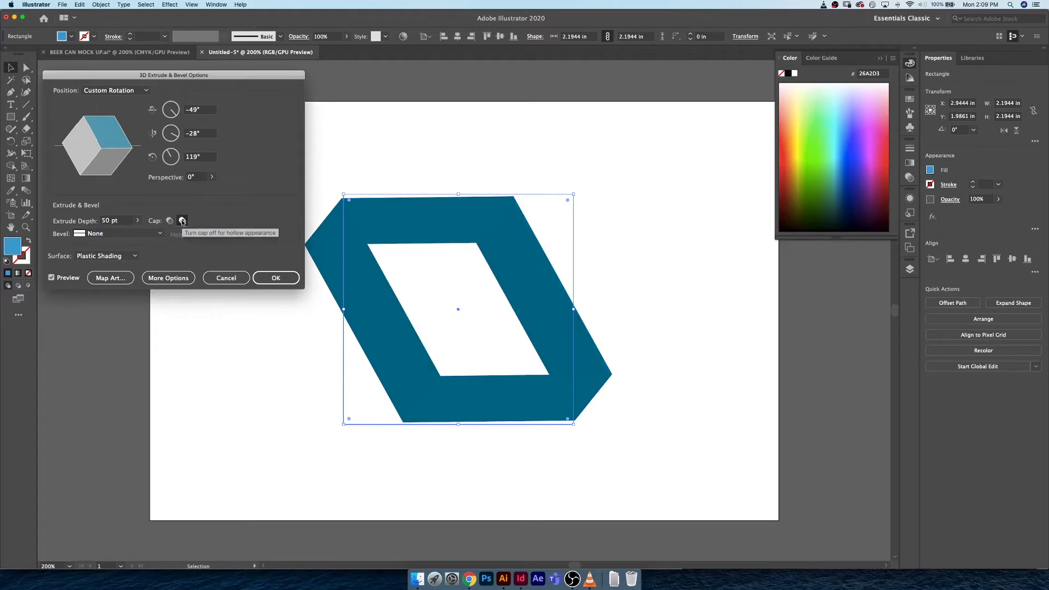
{"action": "mouse_move", "coordinate": [113, 140]}
{"action": "left_mouse_down"}
{"action": "mouse_move", "coordinate": [124, 152]}
{"action": "mouse_move", "coordinate": [102, 131]}
{"action": "mouse_move", "coordinate": [88, 152]}
{"action": "mouse_move", "coordinate": [91, 141]}
{"action": "mouse_move", "coordinate": [125, 140]}
{"action": "mouse_move", "coordinate": [118, 127]}
{"action": "left_mouse_up"}
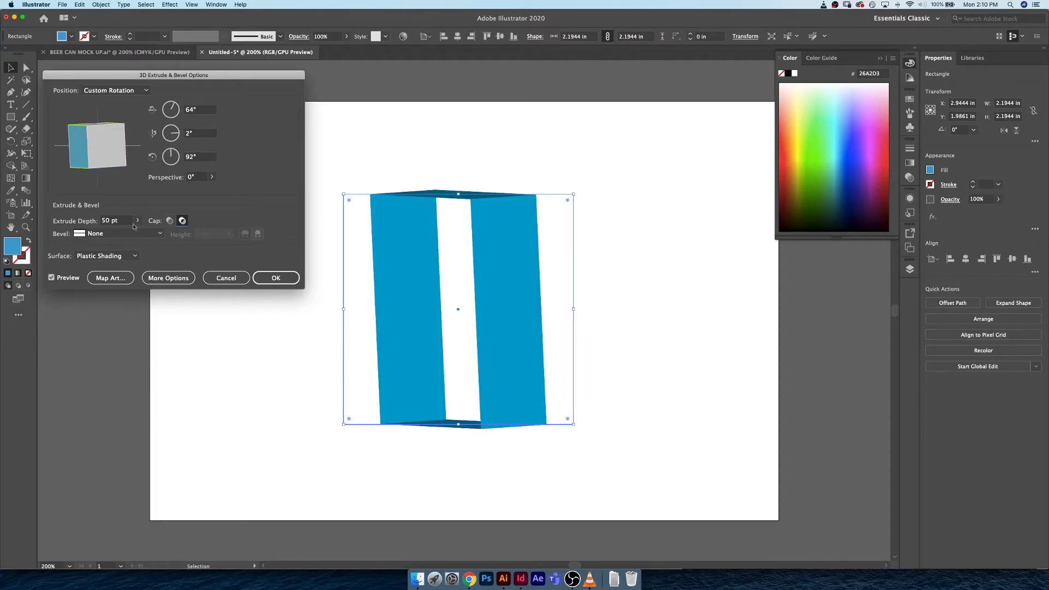
{"action": "left_click", "coordinate": [169, 220]}
{"action": "mouse_move", "coordinate": [86, 134]}
{"action": "left_mouse_down"}
{"action": "mouse_move", "coordinate": [119, 136]}
{"action": "mouse_move", "coordinate": [82, 125]}
{"action": "left_mouse_up"}
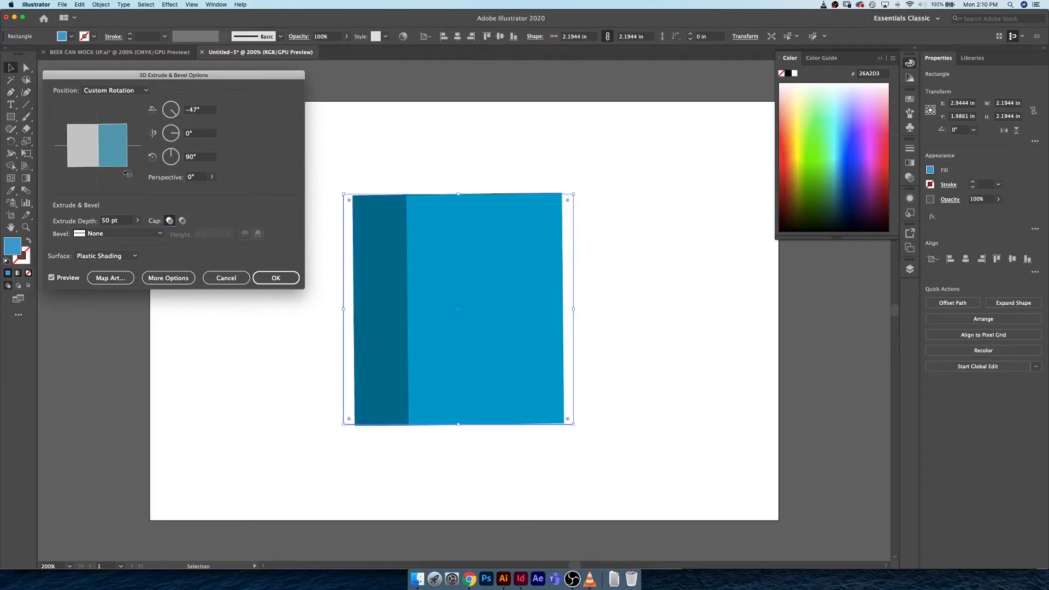
{"action": "mouse_move", "coordinate": [128, 172]}
{"action": "left_mouse_down"}
{"action": "mouse_move", "coordinate": [108, 165]}
{"action": "mouse_move", "coordinate": [109, 174]}
{"action": "left_mouse_up"}
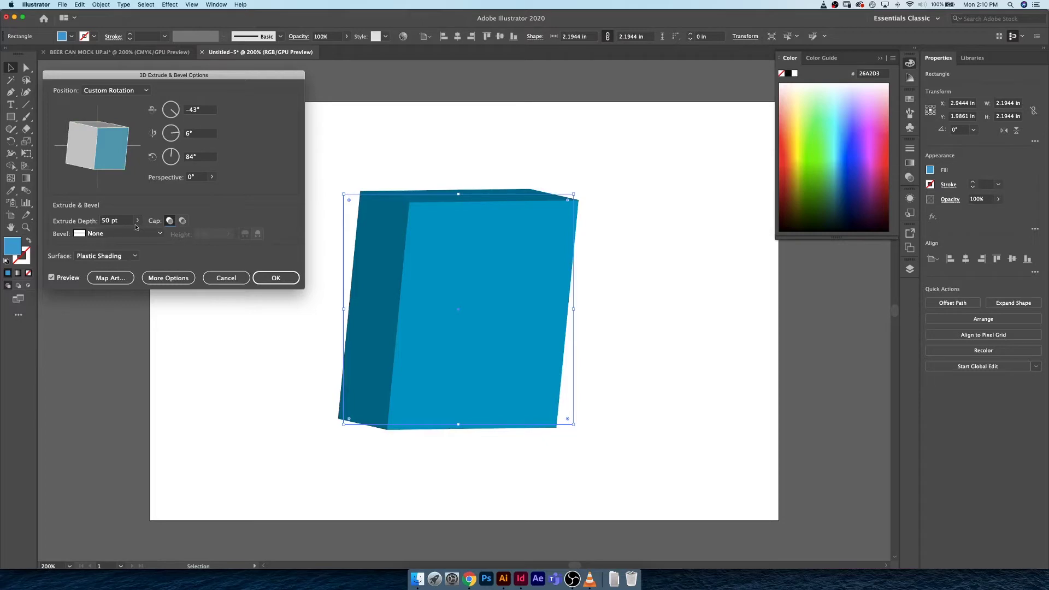
Try the Classic, Complex 1 and Complex 2 bevels, rotating the box to inspect them.
{"action": "left_click", "coordinate": [115, 233]}
{"action": "left_click", "coordinate": [113, 257]}
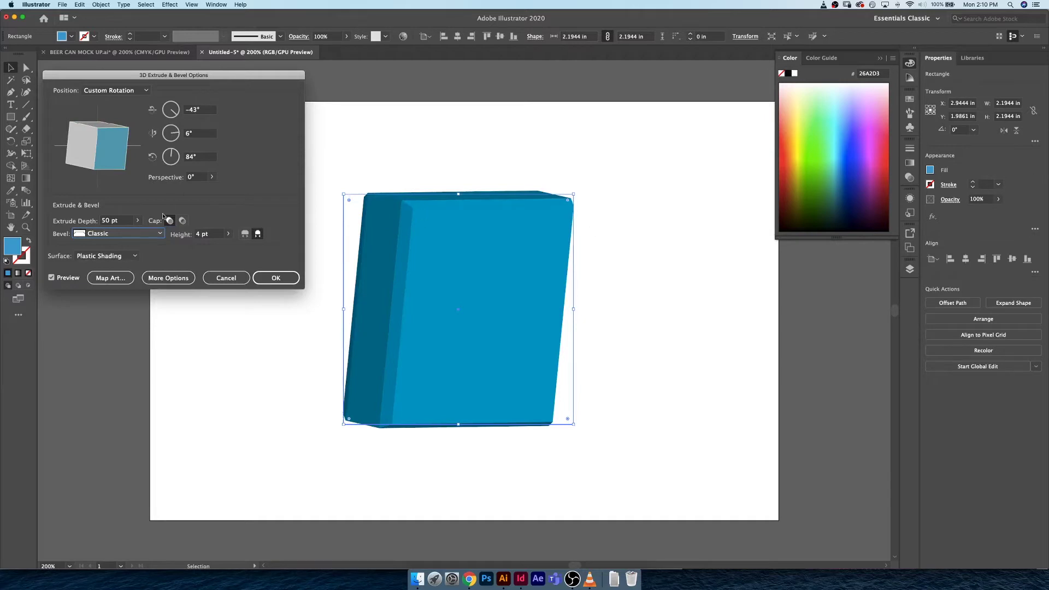
{"action": "left_click", "coordinate": [143, 234]}
{"action": "left_click", "coordinate": [111, 268]}
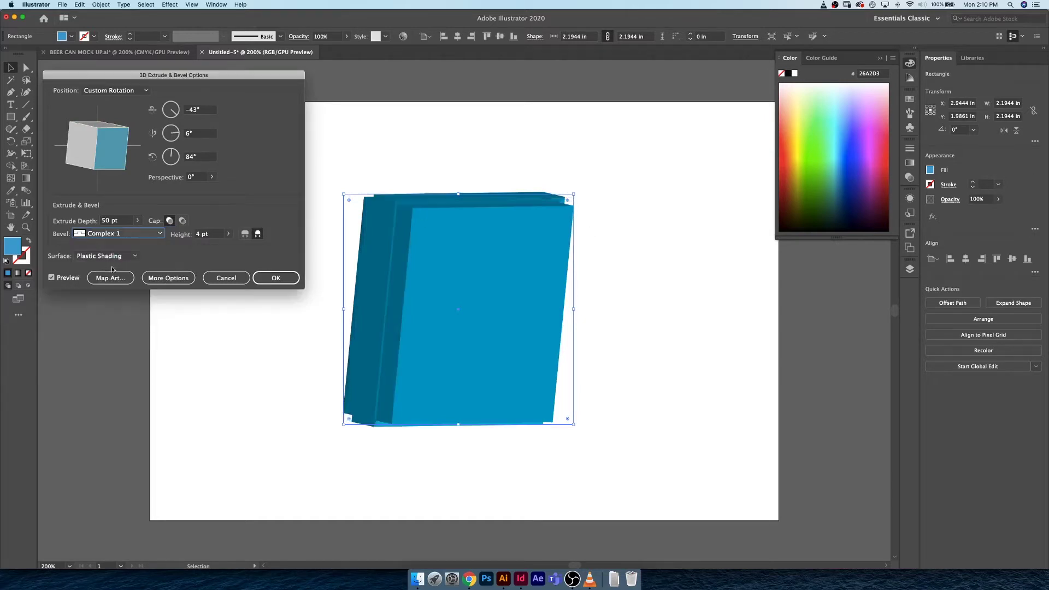
{"action": "left_click", "coordinate": [148, 234]}
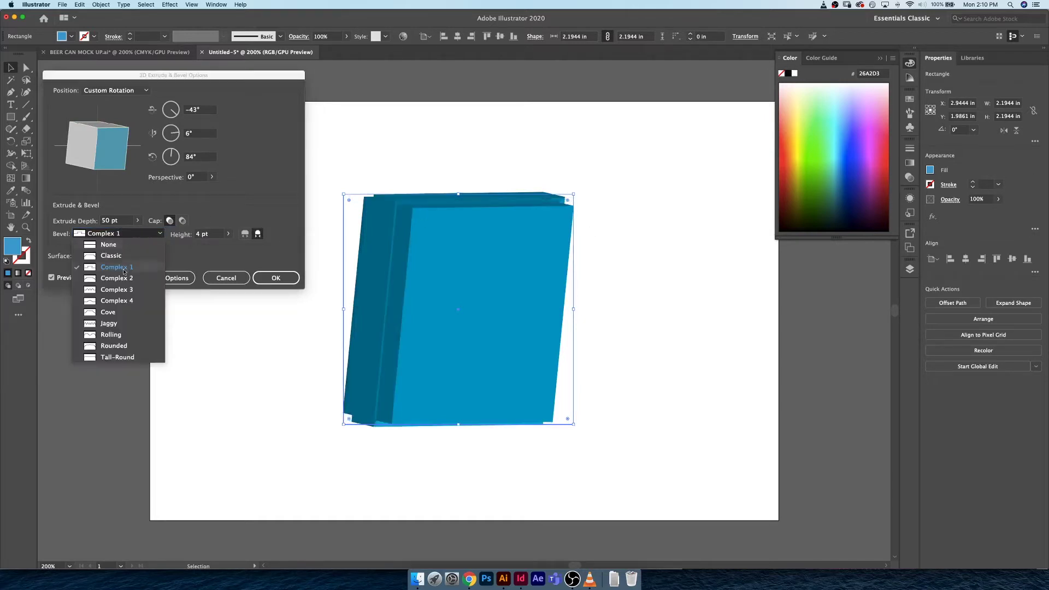
{"action": "left_click", "coordinate": [125, 278]}
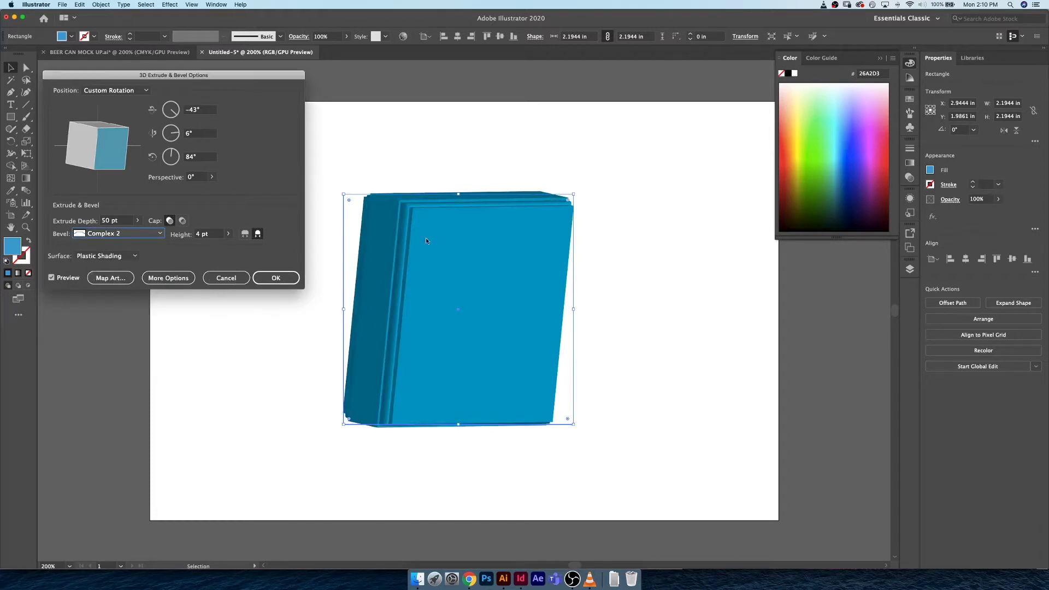
{"action": "left_click_drag", "start_coordinate": [109, 149], "coordinate": [83, 153]}
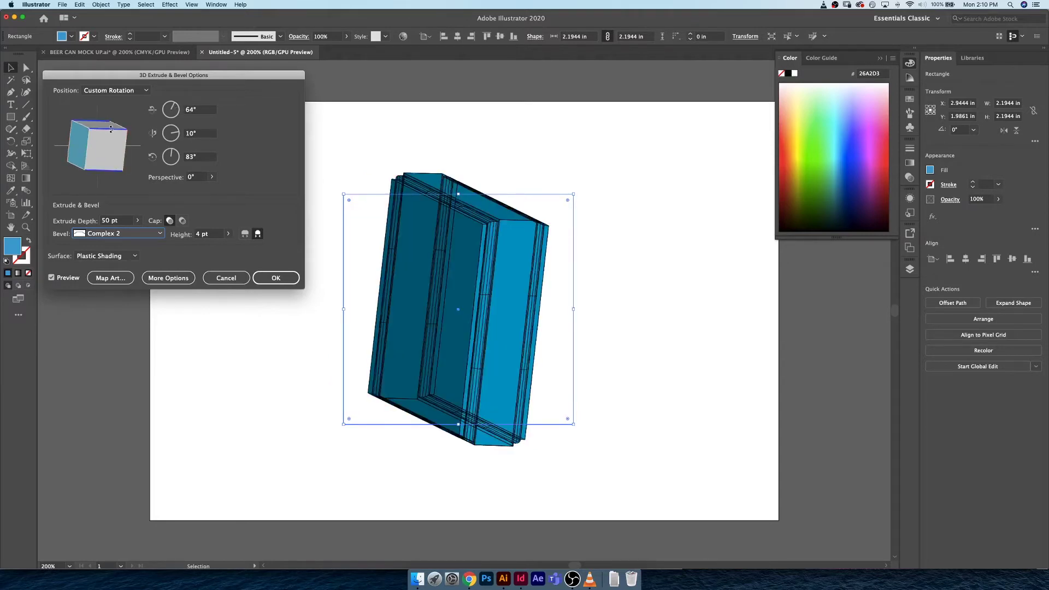
{"action": "mouse_move", "coordinate": [111, 129]}
{"action": "left_mouse_down"}
{"action": "mouse_move", "coordinate": [114, 156]}
{"action": "mouse_move", "coordinate": [102, 125]}
{"action": "mouse_move", "coordinate": [139, 134]}
{"action": "left_mouse_up"}
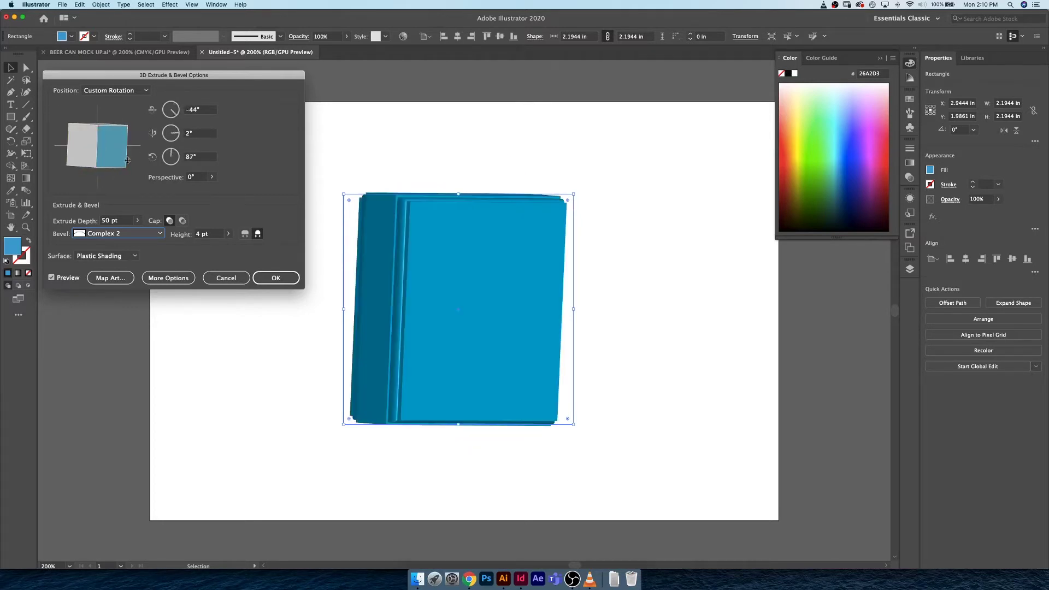
{"action": "left_click_drag", "start_coordinate": [122, 170], "coordinate": [120, 169]}
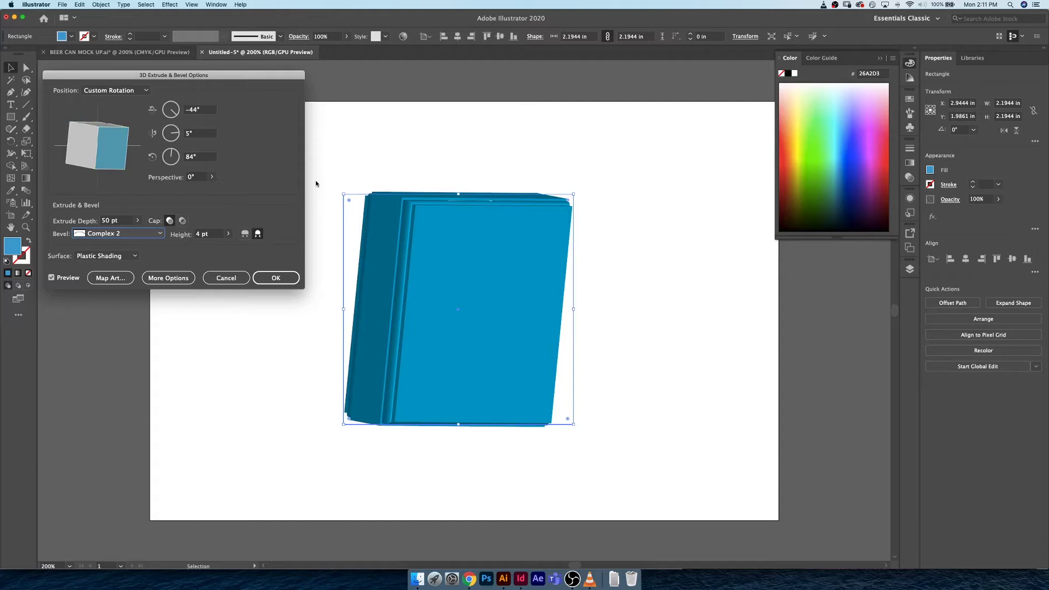
Change the bevel to Complex 3, then Complex 4.
{"action": "left_click", "coordinate": [137, 235]}
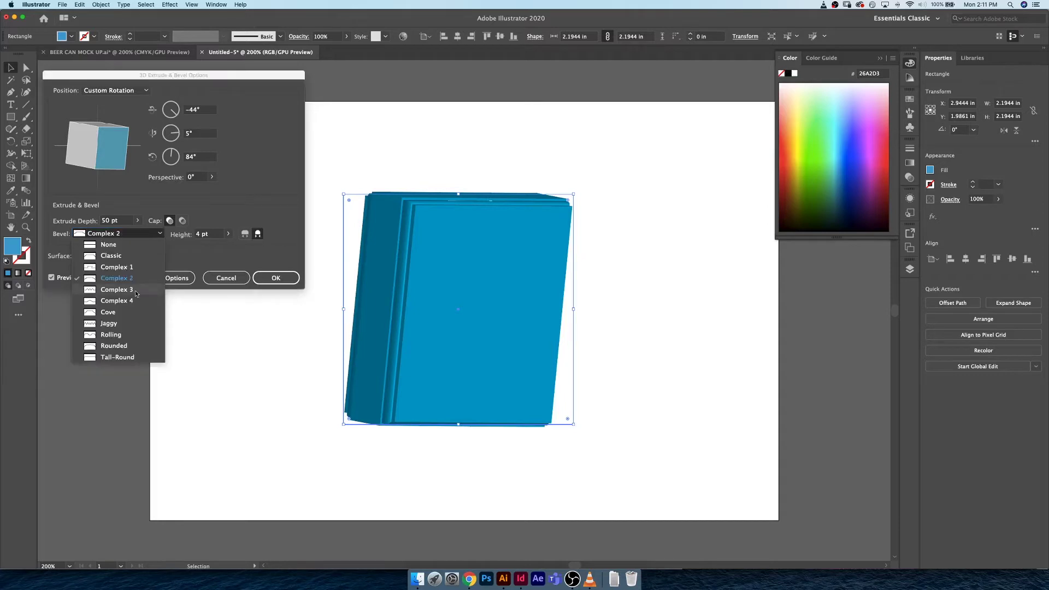
{"action": "left_click", "coordinate": [139, 290]}
{"action": "left_click", "coordinate": [132, 232]}
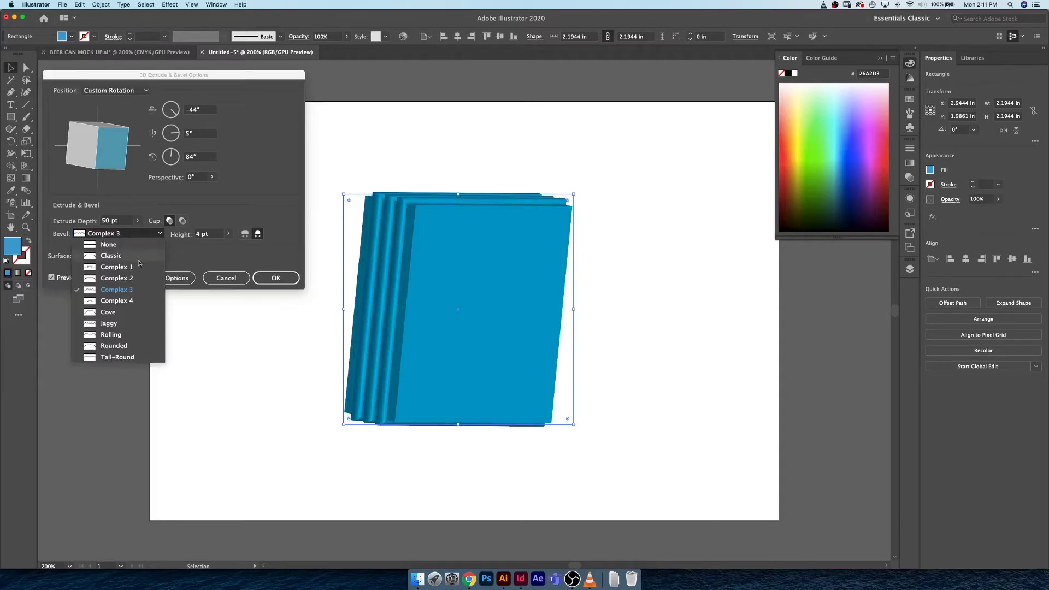
{"action": "left_click", "coordinate": [127, 301]}
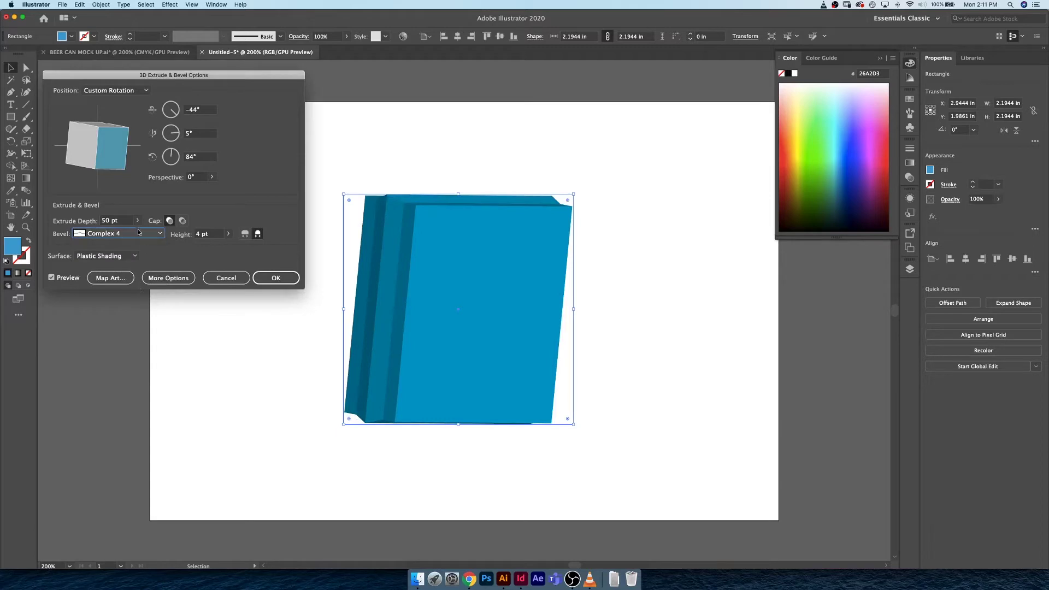
Set the bevel height to 10 pt with Bevel Extent Out.
{"action": "left_click", "coordinate": [221, 234]}
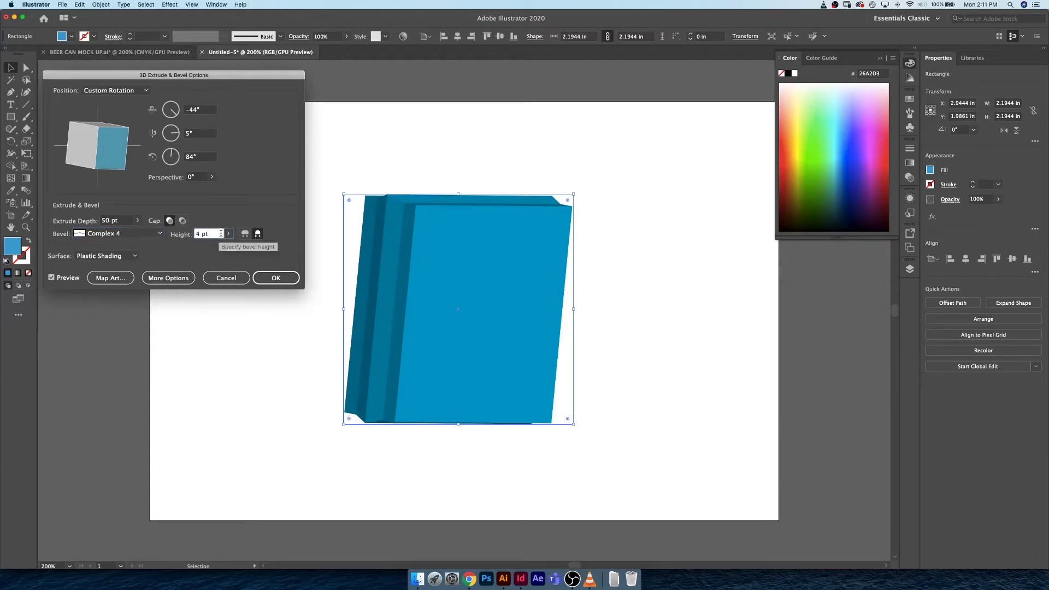
{"action": "key", "text": "Up"}
{"action": "key", "text": "Up"}
{"action": "key", "text": "Up"}
{"action": "key", "text": "Up"}
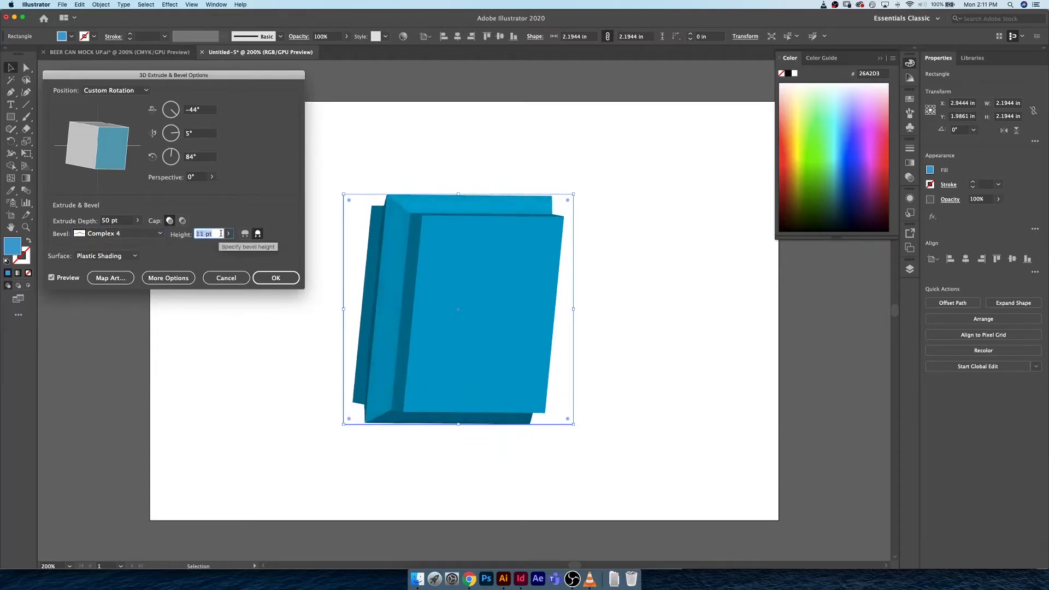
{"action": "key", "text": "Up"}
{"action": "key", "text": "Up"}
{"action": "key", "text": "Up"}
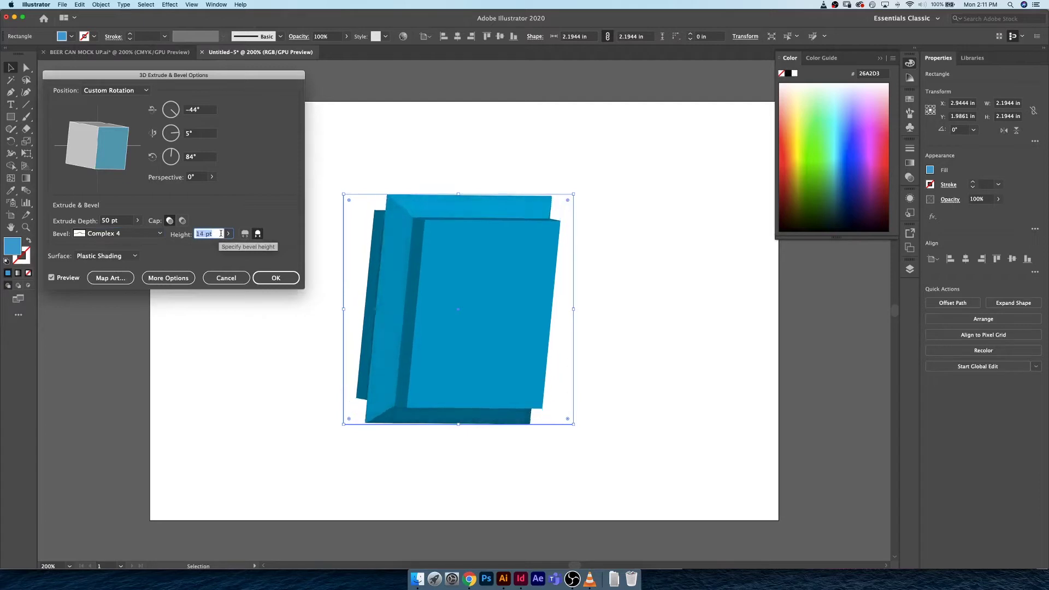
{"action": "key", "text": "Up"}
{"action": "key", "text": "Up"}
{"action": "key", "text": "Up"}
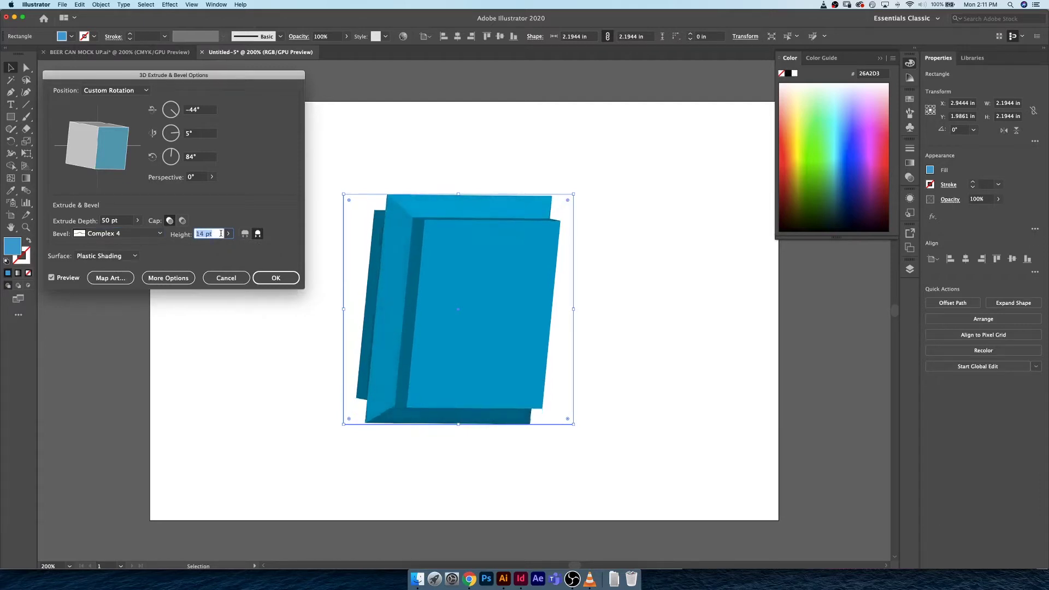
{"action": "key", "text": "Down"}
{"action": "key", "text": "Down"}
{"action": "key", "text": "Down"}
{"action": "key", "text": "Down"}
{"action": "key", "text": "Down"}
{"action": "key", "text": "Down"}
{"action": "key", "text": "Down"}
{"action": "key", "text": "Down"}
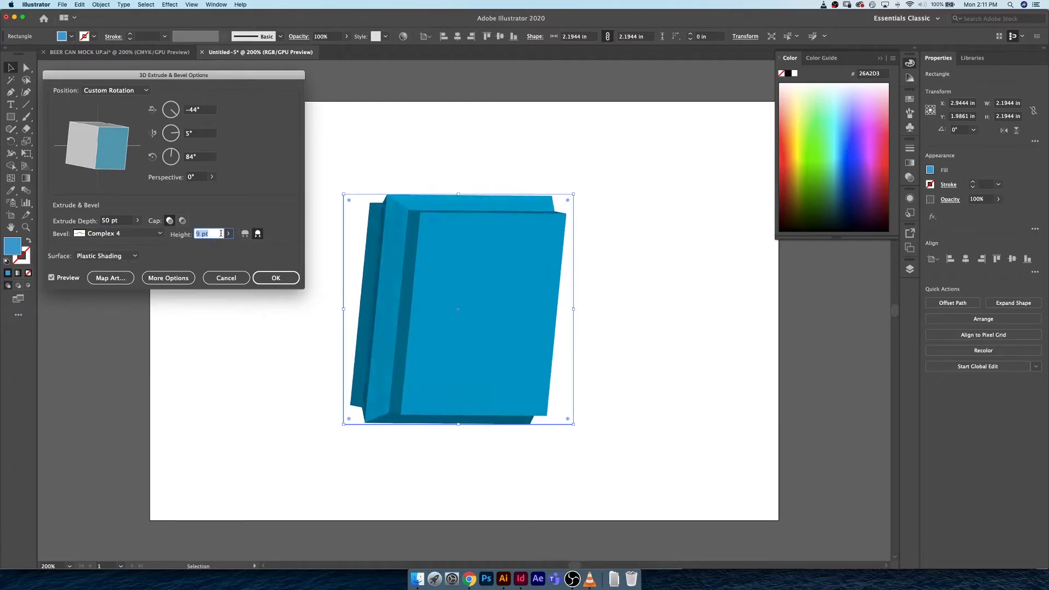
{"action": "key", "text": "Down"}
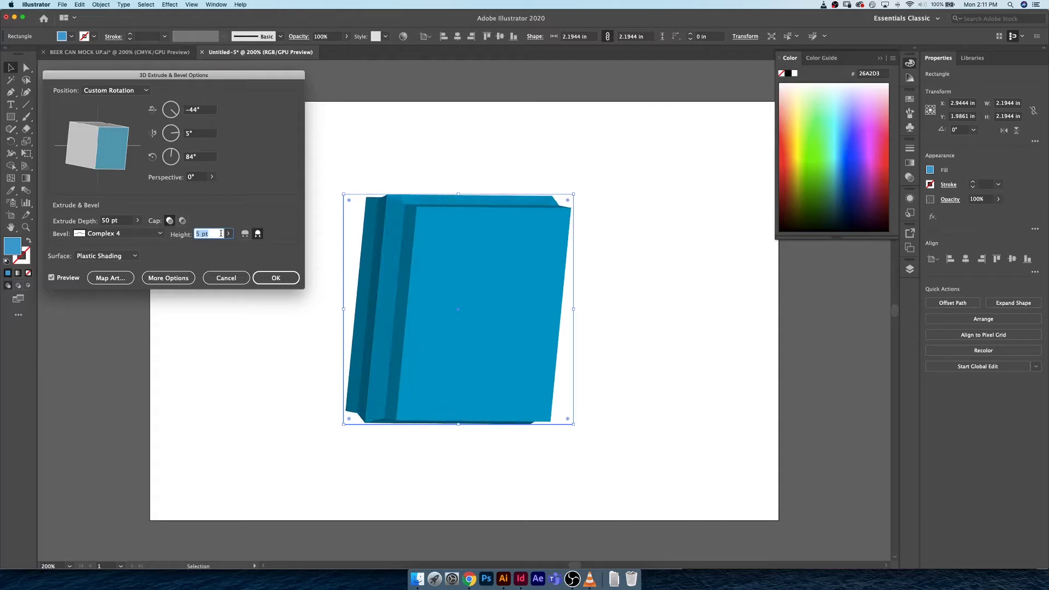
{"action": "left_click", "coordinate": [246, 235]}
{"action": "left_click", "coordinate": [214, 234]}
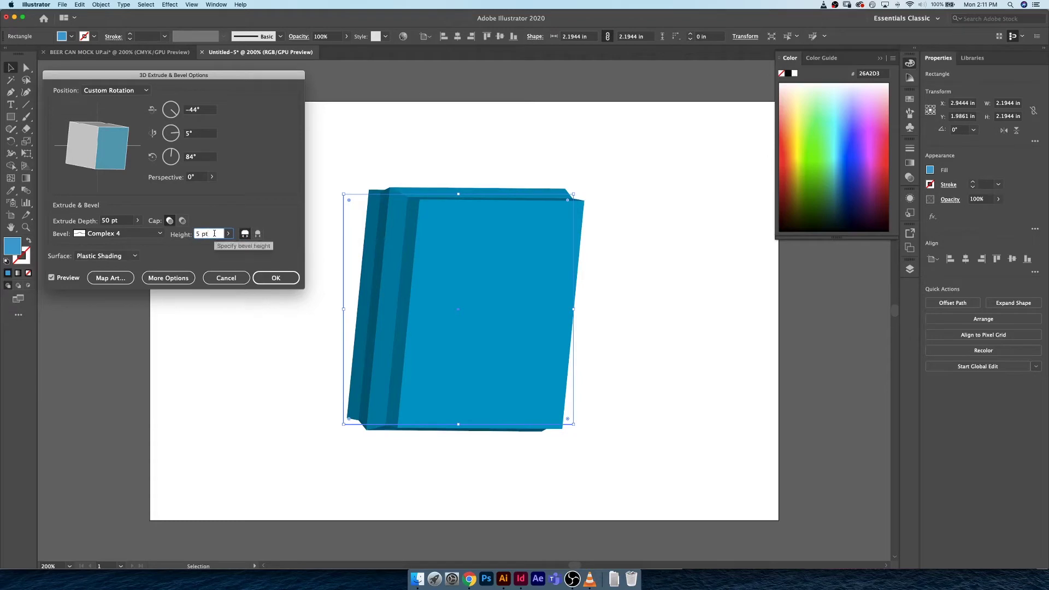
{"action": "key", "text": "Up"}
{"action": "key", "text": "Up"}
{"action": "key", "text": "Up"}
{"action": "key", "text": "Up"}
{"action": "key", "text": "Up"}
{"action": "key", "text": "Up"}
{"action": "key", "text": "Down"}
{"action": "key", "text": "Down"}
{"action": "key", "text": "Down"}
{"action": "key", "text": "Down"}
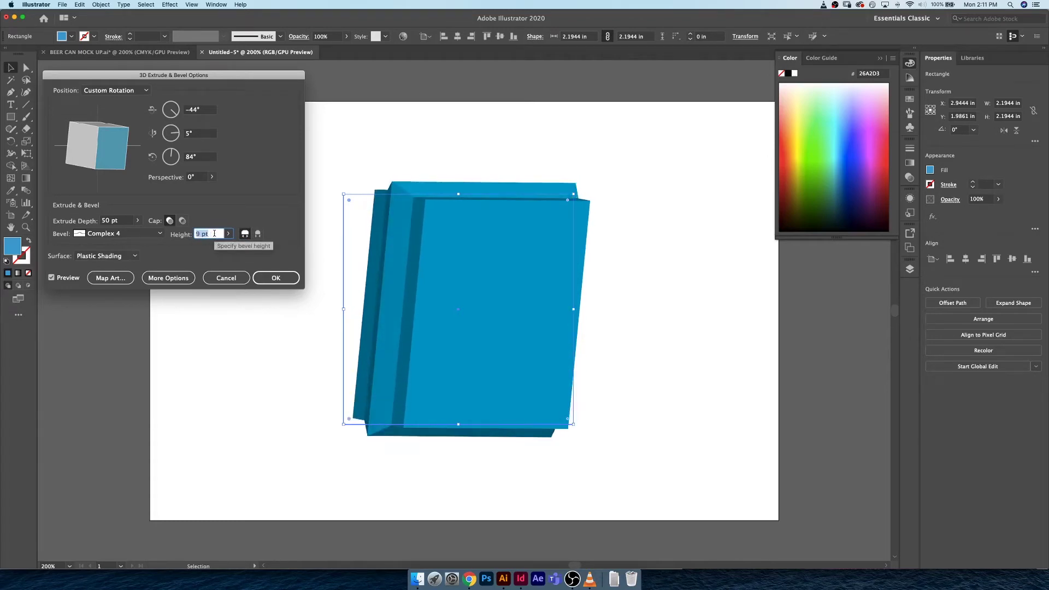
{"action": "key", "text": "Up"}
{"action": "key", "text": "Up"}
{"action": "key", "text": "Up"}
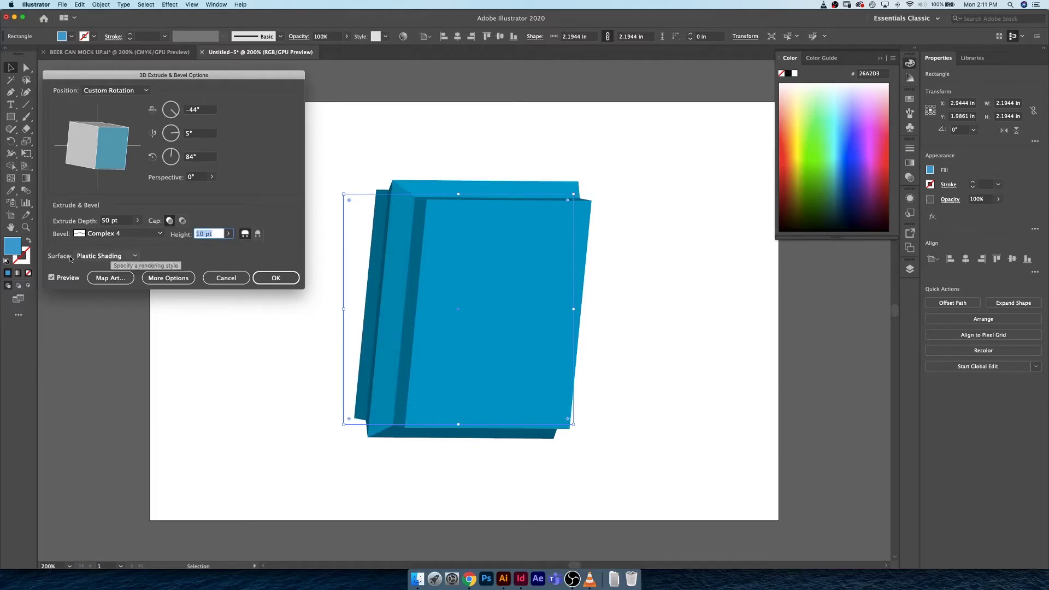
Switch the surface to Wireframe and set the bevel height to 9 pt.
{"action": "left_click", "coordinate": [111, 255]}
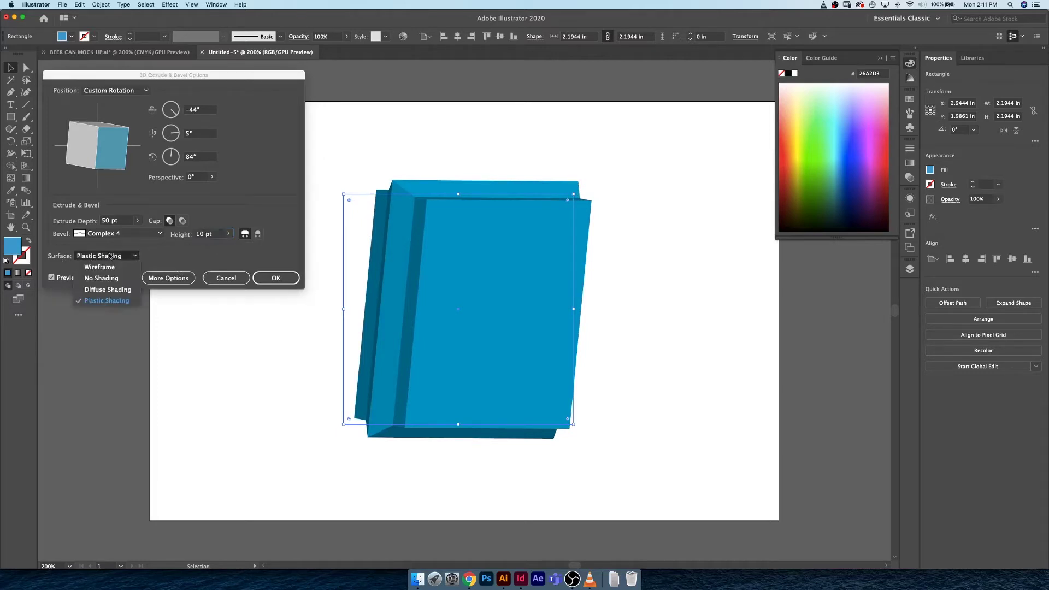
{"action": "left_click", "coordinate": [128, 256]}
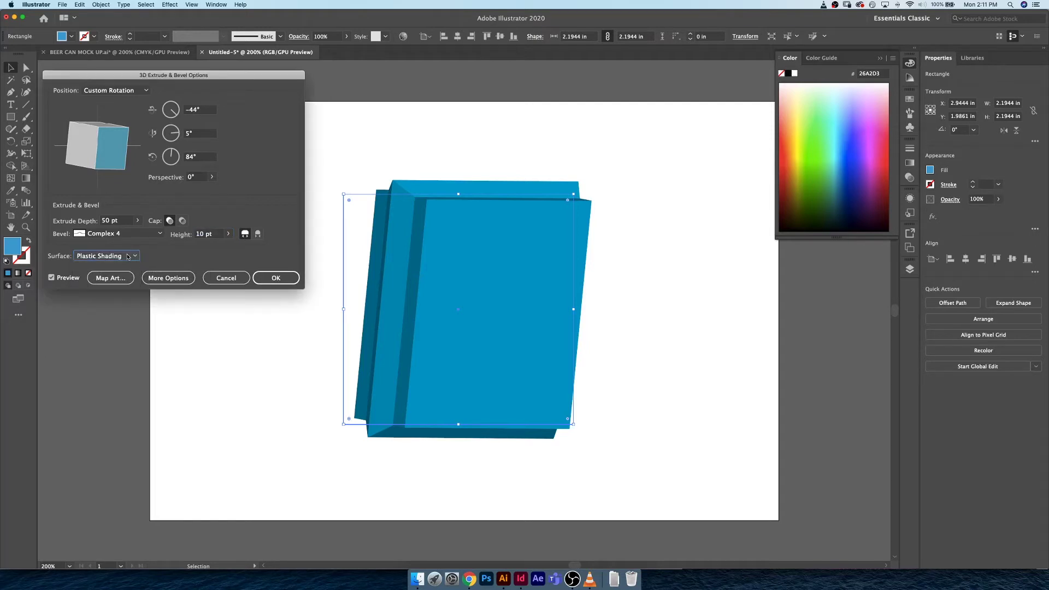
{"action": "left_click", "coordinate": [128, 257]}
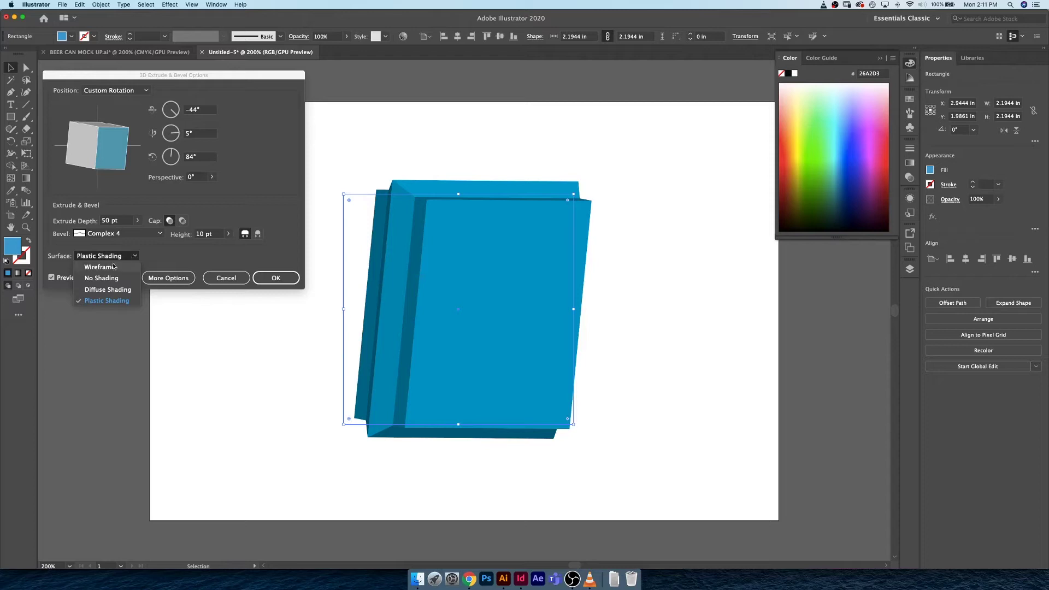
{"action": "left_click", "coordinate": [95, 268]}
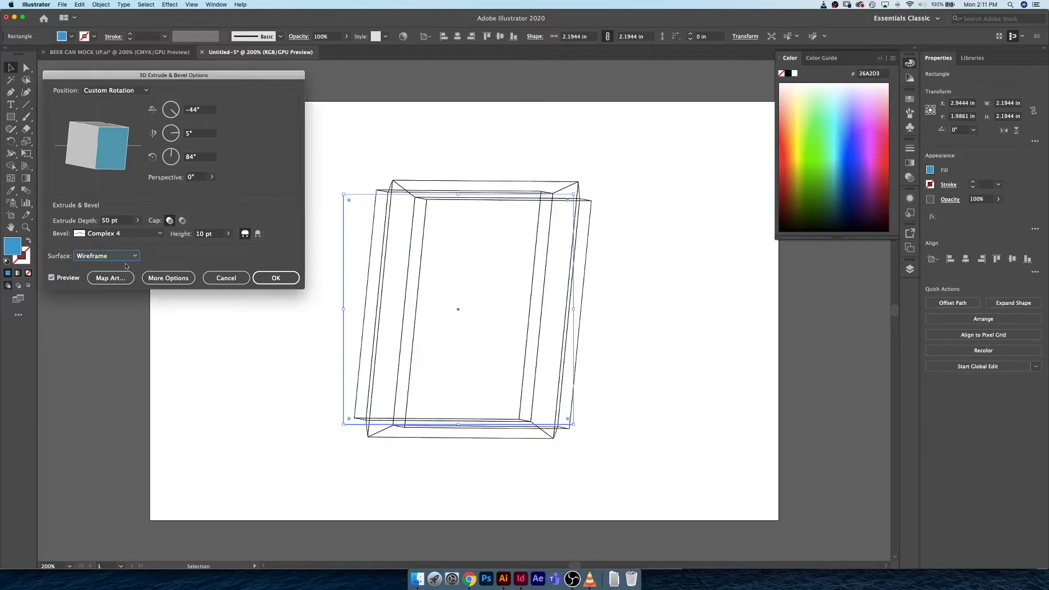
{"action": "left_click", "coordinate": [218, 234]}
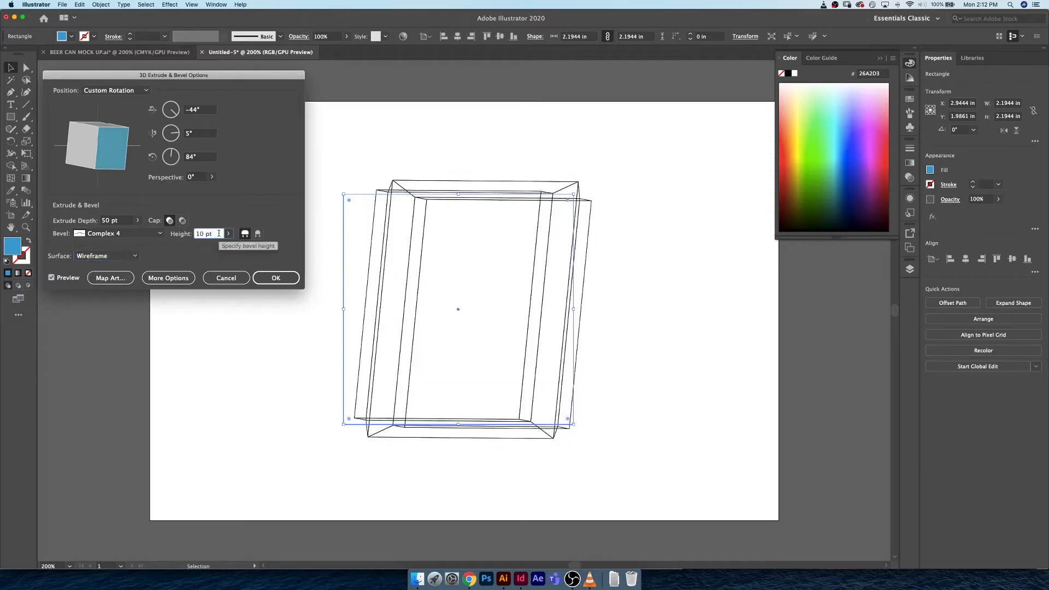
{"action": "key", "text": "Up"}
{"action": "key", "text": "Up"}
{"action": "key", "text": "Down"}
{"action": "key", "text": "Down"}
{"action": "key", "text": "Down"}
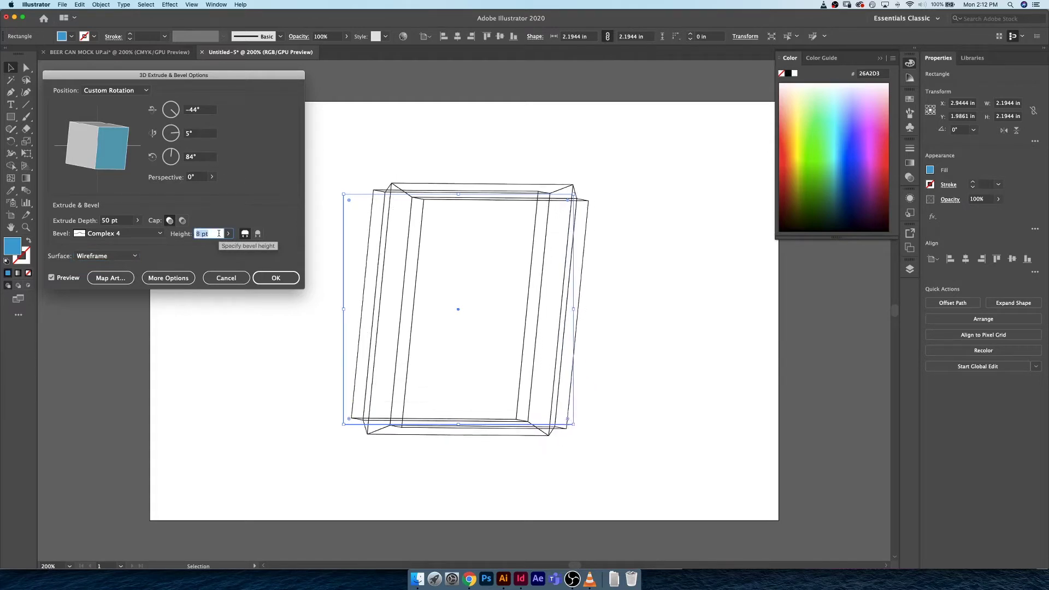
Set the extrude depth to 100 pt and tilt the box to -43°, 23°, 102°.
{"action": "left_click", "coordinate": [129, 221]}
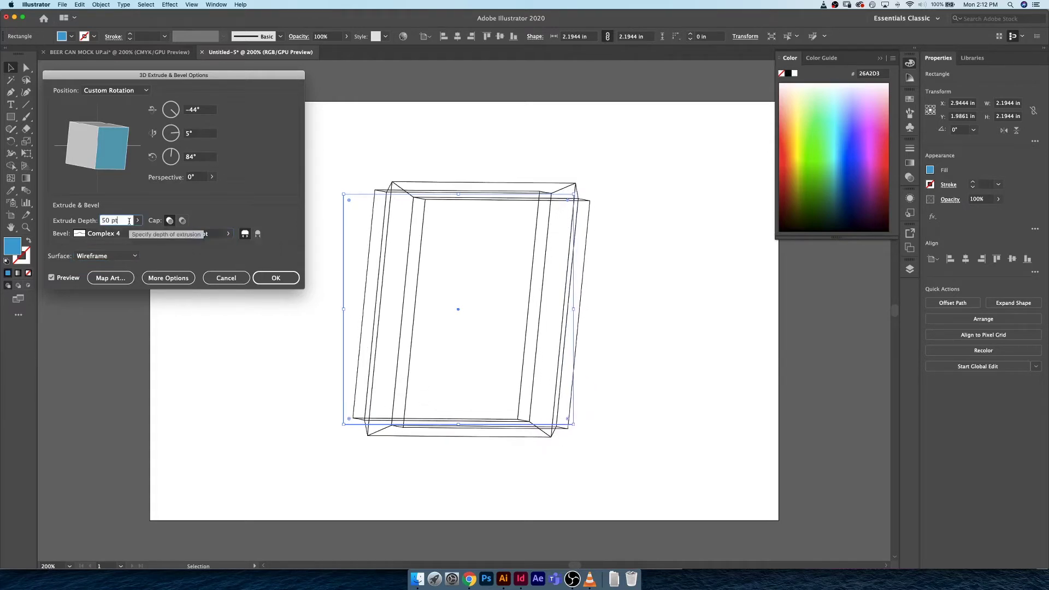
{"action": "key", "text": "Up"}
{"action": "key", "text": "Up"}
{"action": "key", "text": "Up"}
{"action": "key", "text": "Up"}
{"action": "key", "text": "Up"}
{"action": "key", "text": "Up"}
{"action": "key", "text": "Up"}
{"action": "key", "text": "Up"}
{"action": "key", "text": "Up"}
{"action": "key", "text": "Up"}
{"action": "key", "text": "Up"}
{"action": "key", "text": "Up"}
{"action": "key", "text": "Up"}
{"action": "key", "text": "Up"}
{"action": "key", "text": "Up"}
{"action": "key", "text": "Up"}
{"action": "key", "text": "Up"}
{"action": "key", "text": "Up"}
{"action": "key", "text": "Up"}
{"action": "key", "text": "Up"}
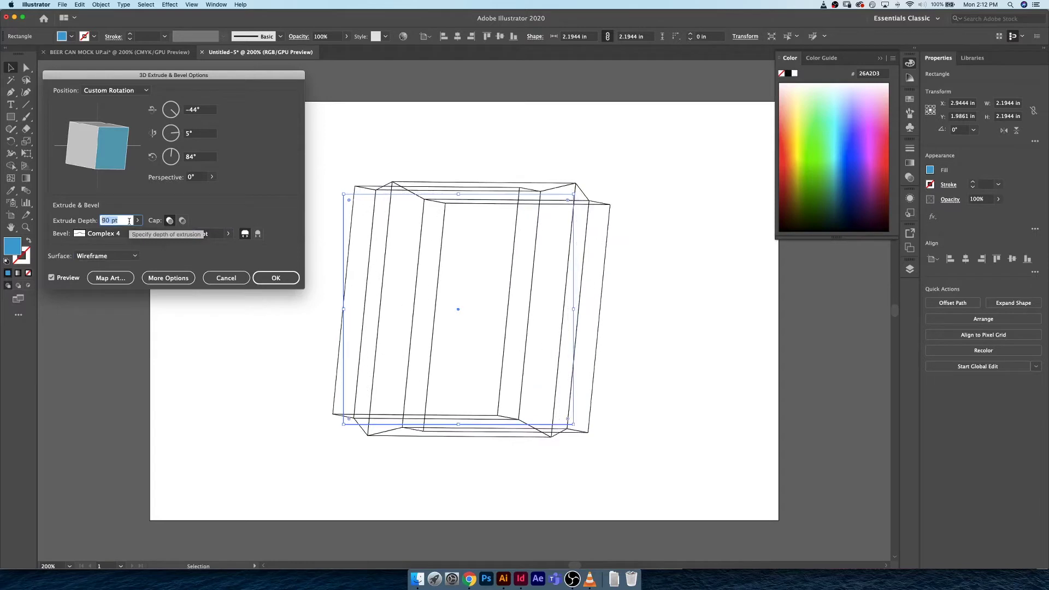
{"action": "key", "text": "shift+Up"}
{"action": "key", "text": "shift+Up"}
{"action": "key", "text": "shift+Up"}
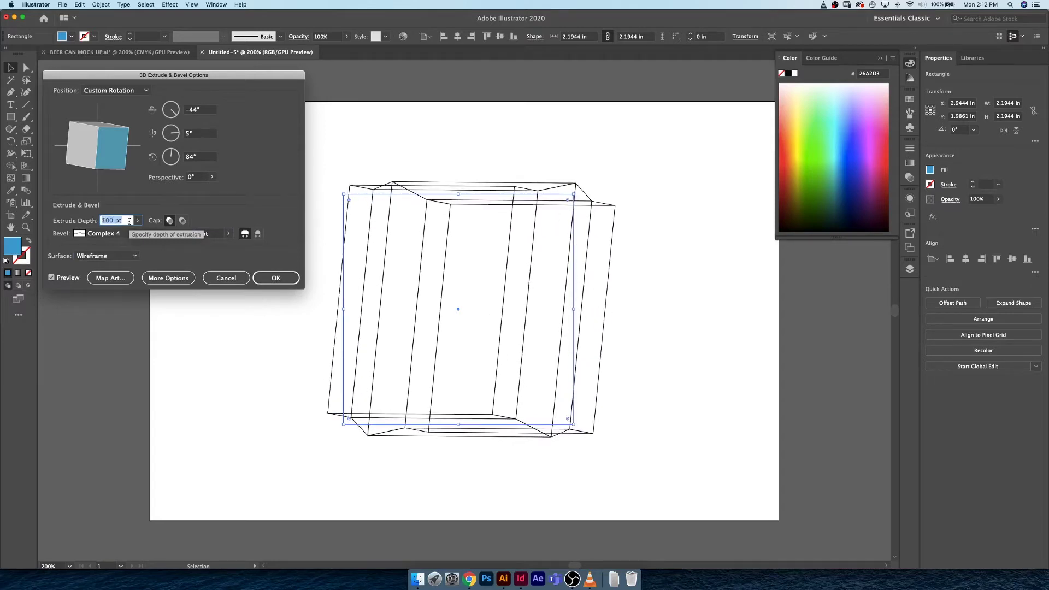
{"action": "left_click_drag", "start_coordinate": [139, 154], "coordinate": [91, 136]}
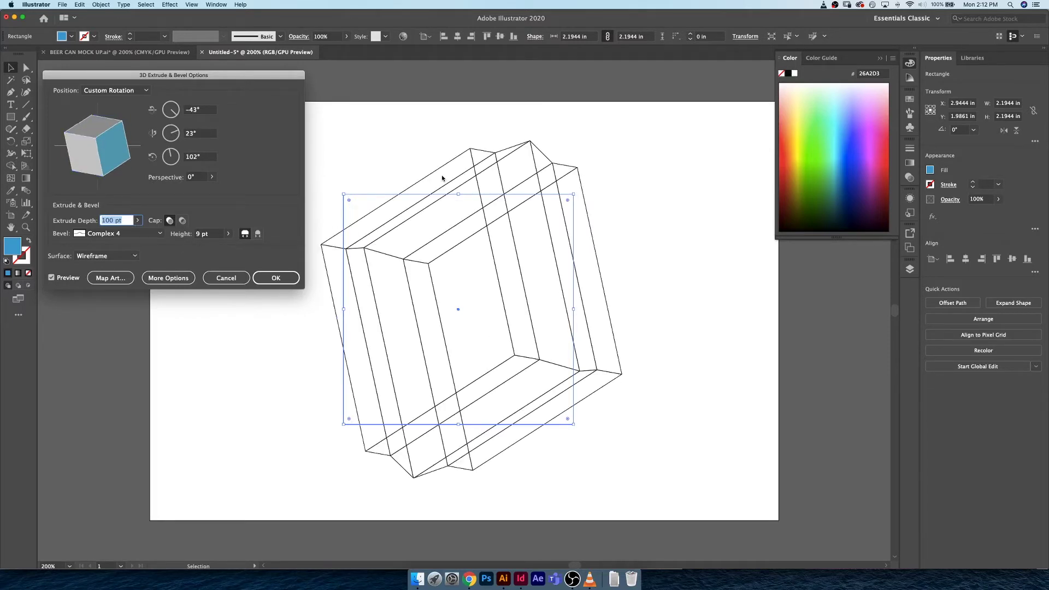
Step the Surface from No Shading through Diffuse Shading to Plastic Shading.
{"action": "left_click", "coordinate": [120, 256]}
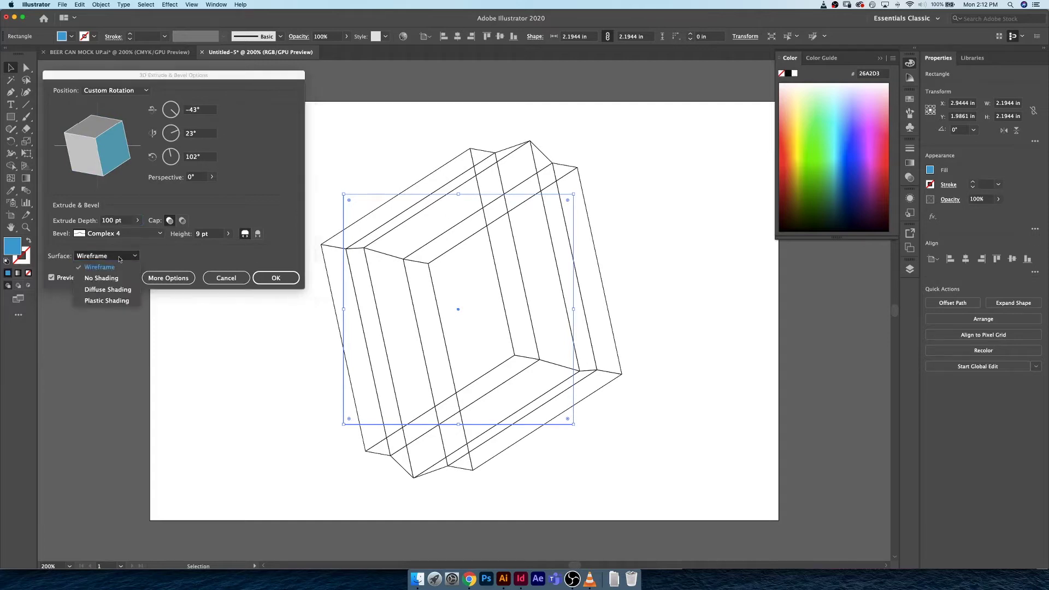
{"action": "left_click", "coordinate": [120, 270]}
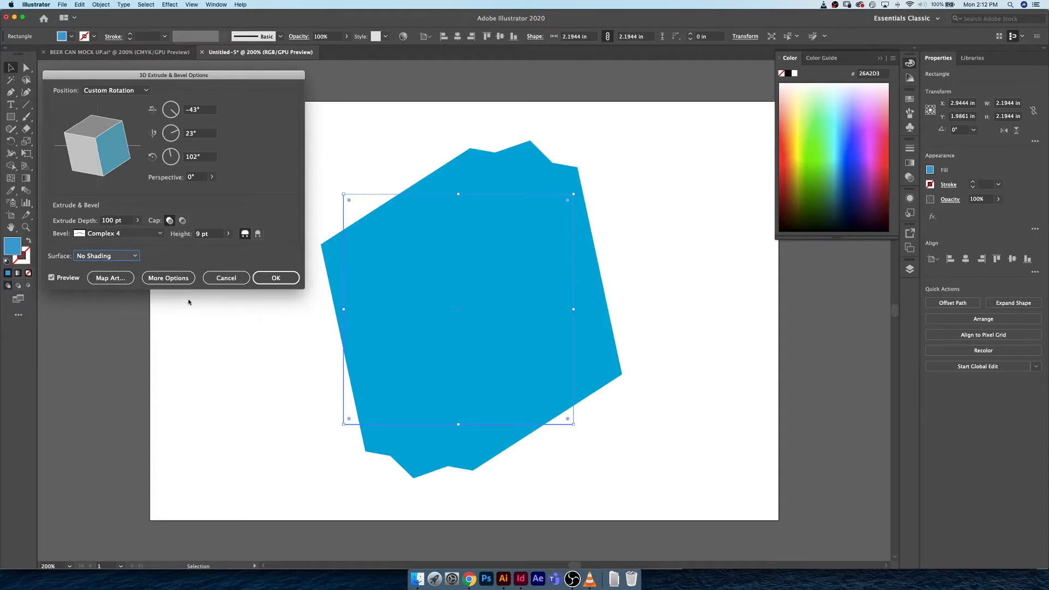
{"action": "left_click", "coordinate": [98, 254]}
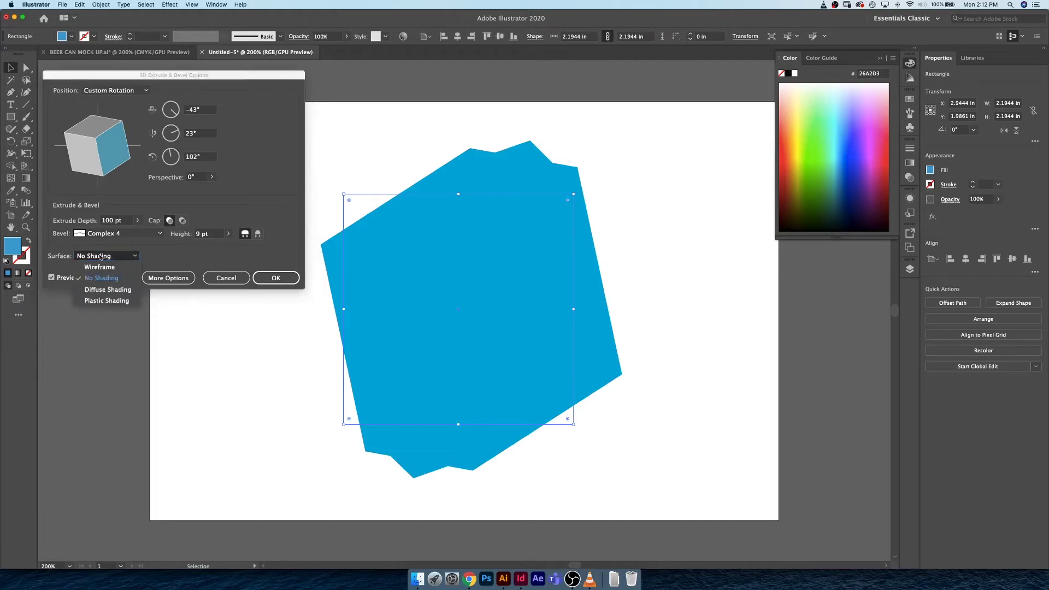
{"action": "left_click", "coordinate": [105, 290]}
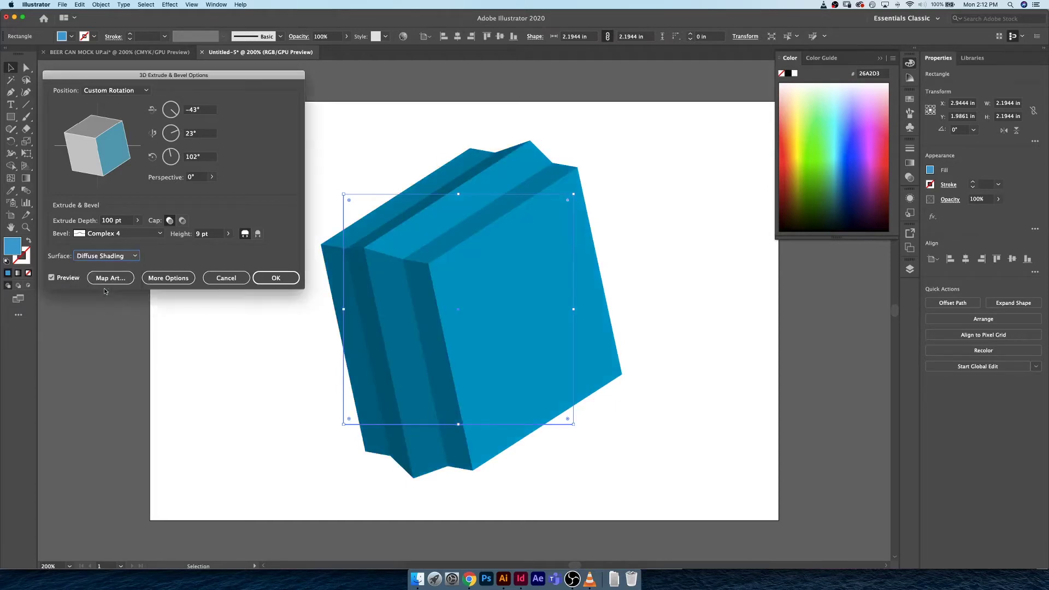
{"action": "left_click", "coordinate": [130, 256]}
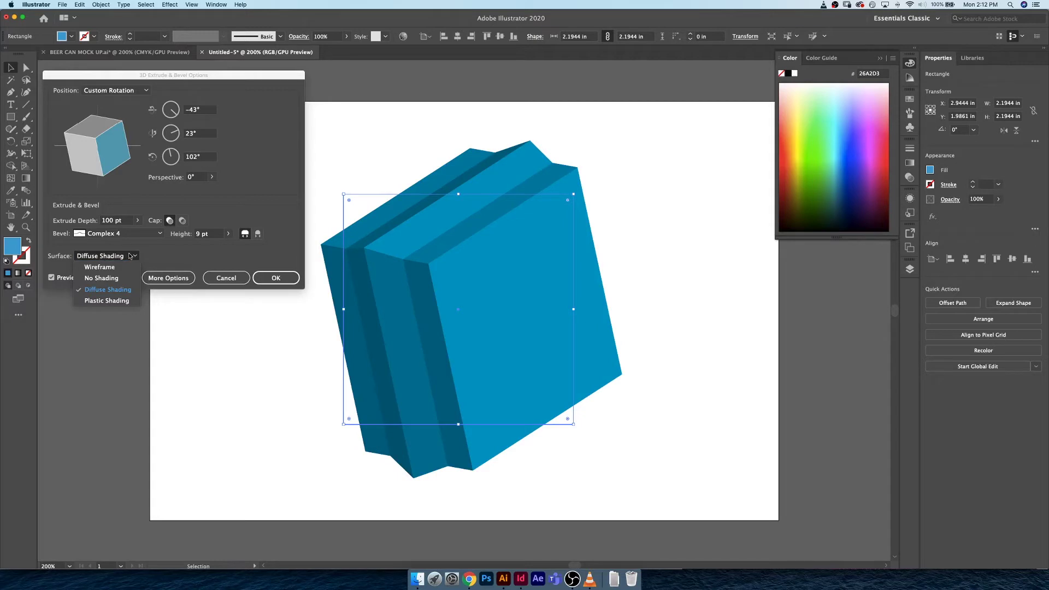
{"action": "left_click", "coordinate": [121, 301]}
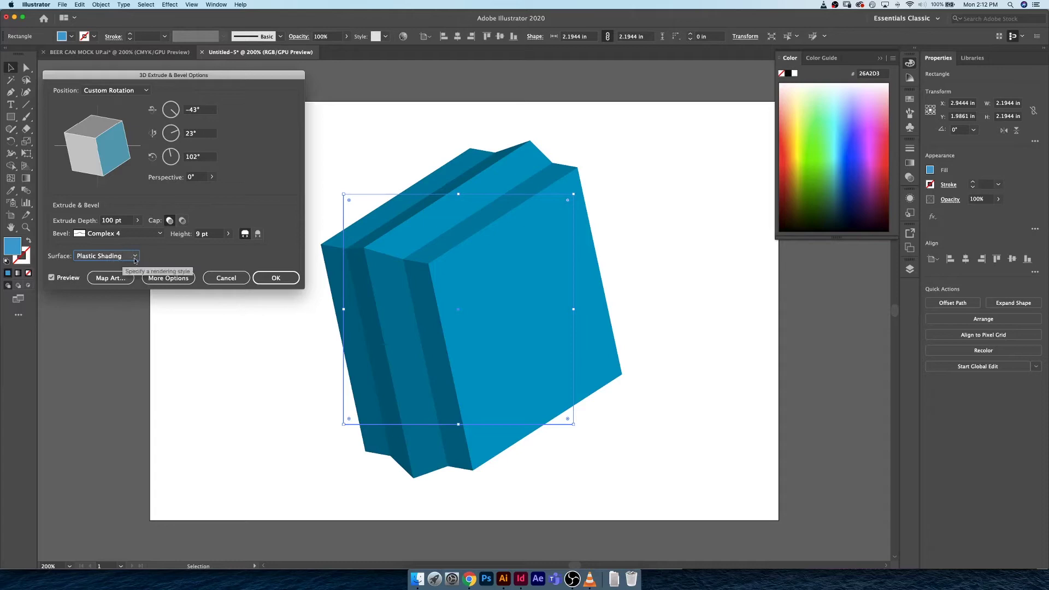
Expand More Options and move the light on the shading sphere toward its centre.
{"action": "left_click", "coordinate": [181, 279]}
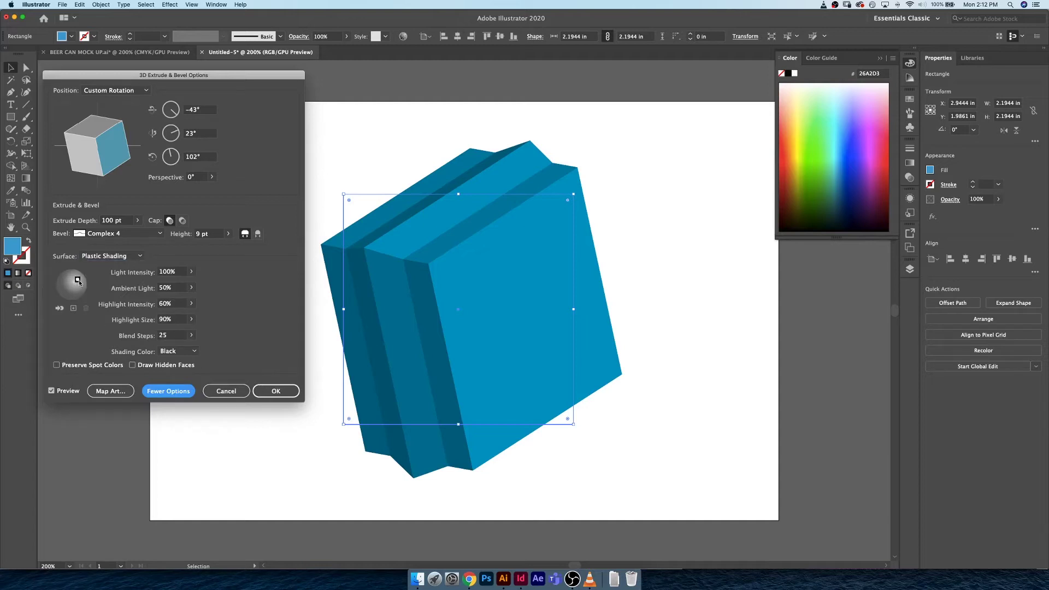
{"action": "left_click_drag", "start_coordinate": [78, 280], "coordinate": [76, 285]}
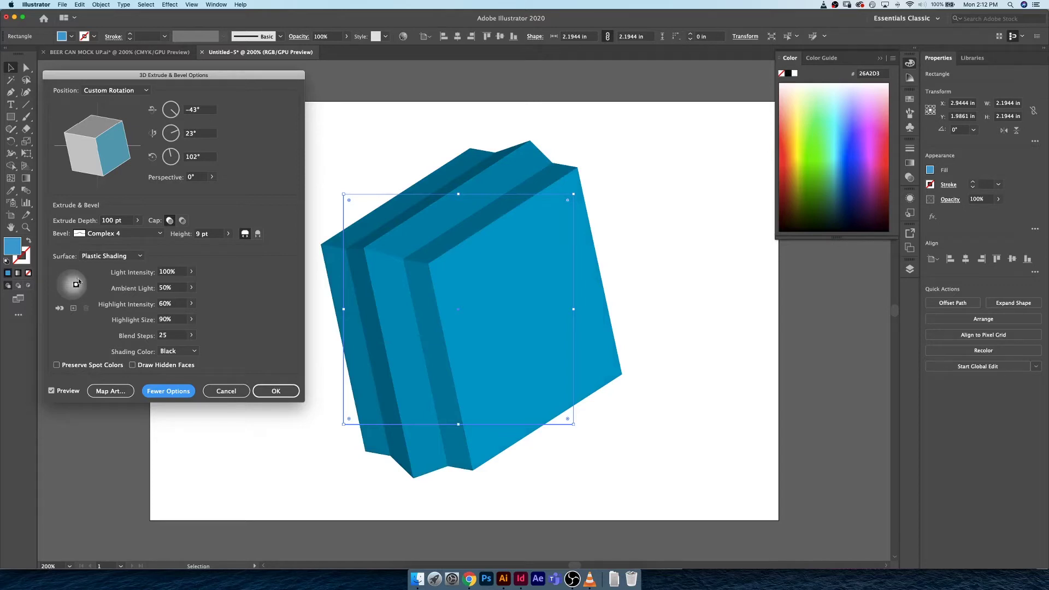
{"action": "left_click_drag", "start_coordinate": [79, 280], "coordinate": [76, 283]}
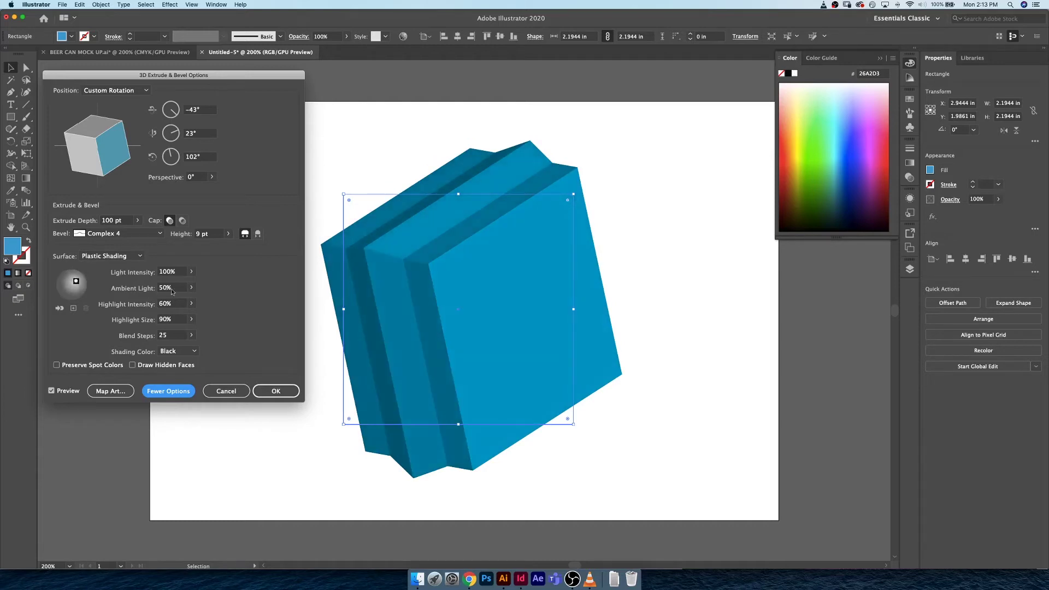
Try dimming Light Intensity with its slider, return it to 100%, and select the Ambient Light field.
{"action": "left_click", "coordinate": [182, 272]}
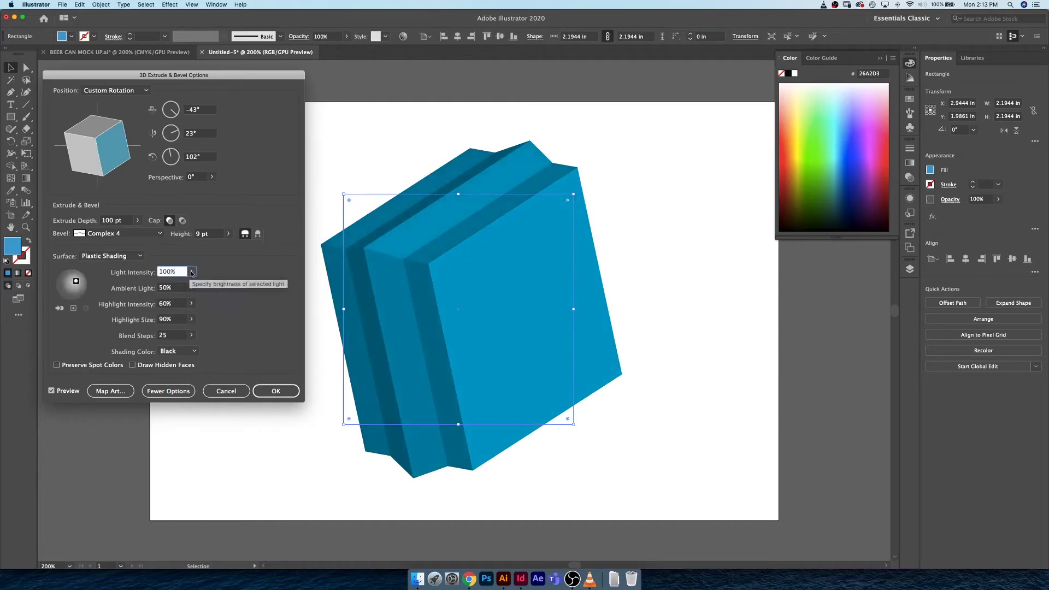
{"action": "left_click", "coordinate": [192, 287]}
{"action": "mouse_move", "coordinate": [191, 284]}
{"action": "left_mouse_down"}
{"action": "mouse_move", "coordinate": [153, 283]}
{"action": "mouse_move", "coordinate": [198, 288]}
{"action": "left_mouse_up"}
{"action": "left_click", "coordinate": [176, 271]}
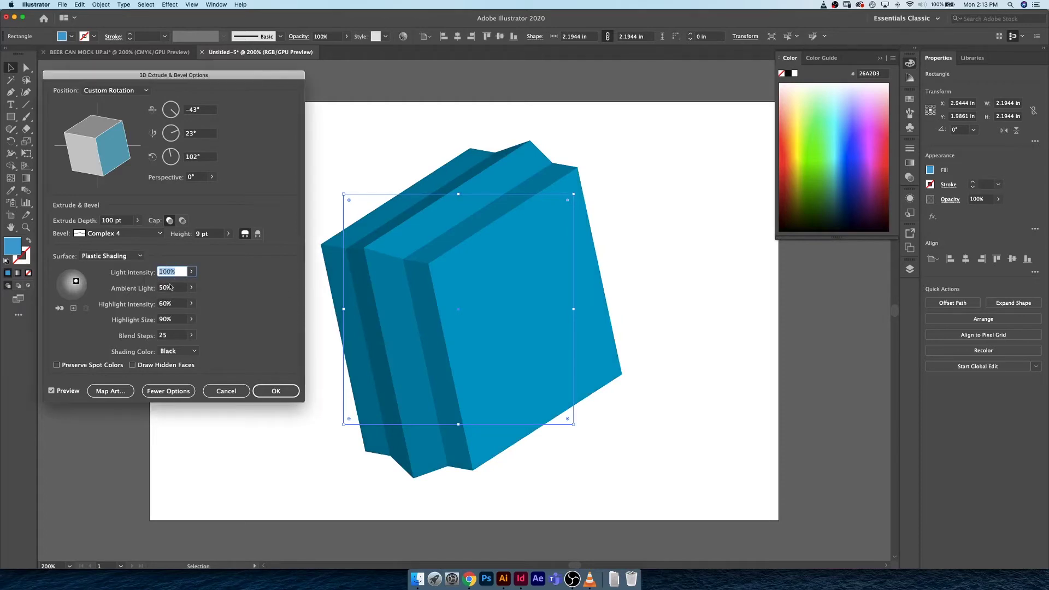
{"action": "left_click", "coordinate": [178, 288]}
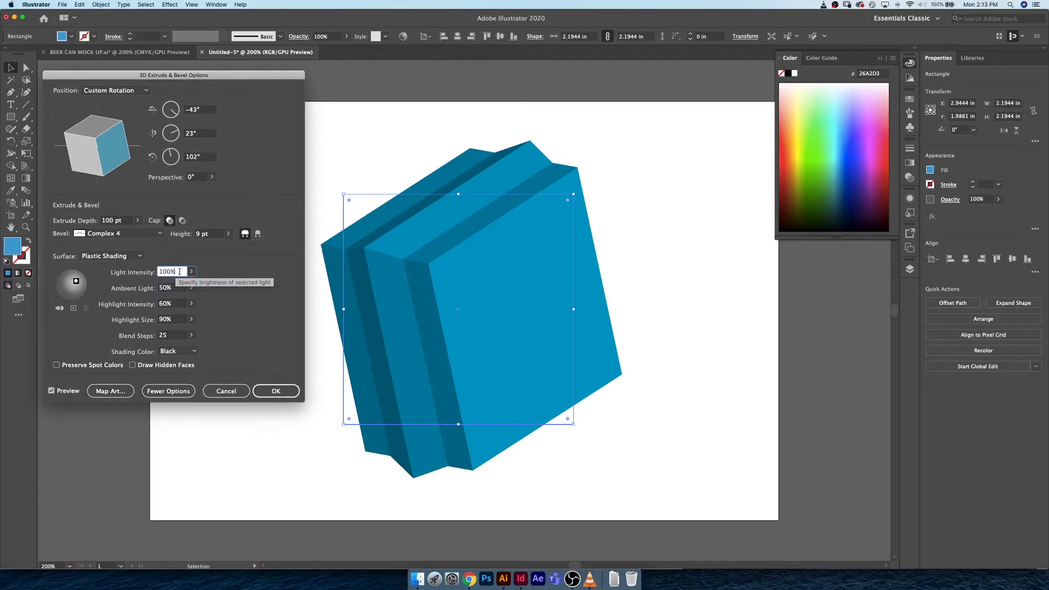
{"action": "left_click", "coordinate": [175, 271]}
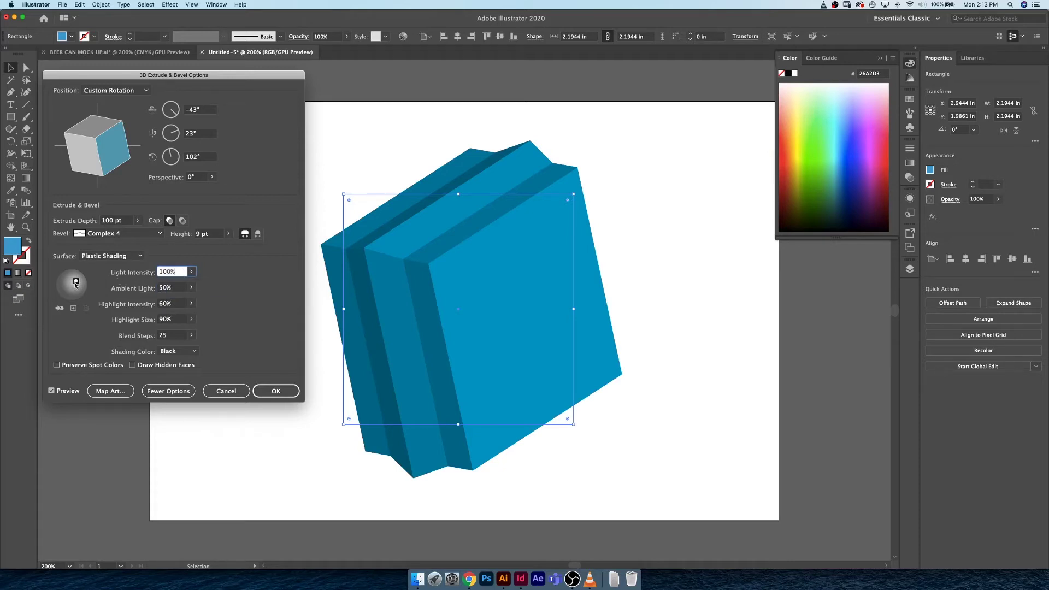
{"action": "left_click", "coordinate": [177, 287]}
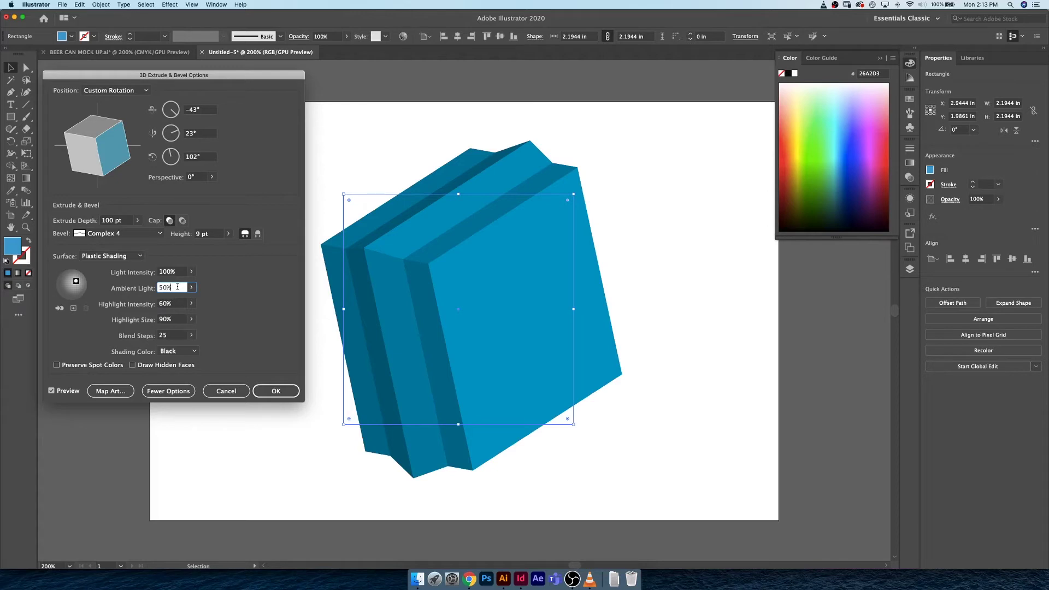
Adjust the ambient and light intensity values and raise Highlight Intensity to 100%.
{"action": "key", "text": "Up"}
{"action": "key", "text": "Up"}
{"action": "key", "text": "Up"}
{"action": "key", "text": "Up"}
{"action": "key", "text": "Up"}
{"action": "key", "text": "Up"}
{"action": "key", "text": "Up"}
{"action": "key", "text": "Up"}
{"action": "key", "text": "Up"}
{"action": "key", "text": "Up"}
{"action": "key", "text": "Up"}
{"action": "key", "text": "Up"}
{"action": "key", "text": "Up"}
{"action": "key", "text": "Up"}
{"action": "key", "text": "Up"}
{"action": "key", "text": "Up"}
{"action": "key", "text": "Up"}
{"action": "key", "text": "Up"}
{"action": "key", "text": "Up"}
{"action": "key", "text": "Up"}
{"action": "key", "text": "Up"}
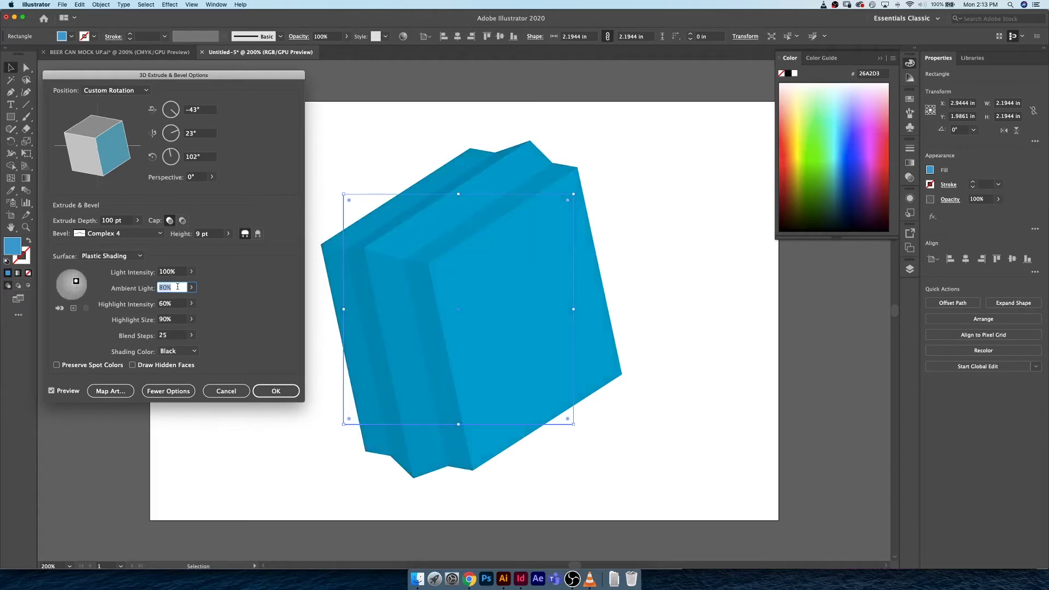
{"action": "left_click", "coordinate": [183, 272]}
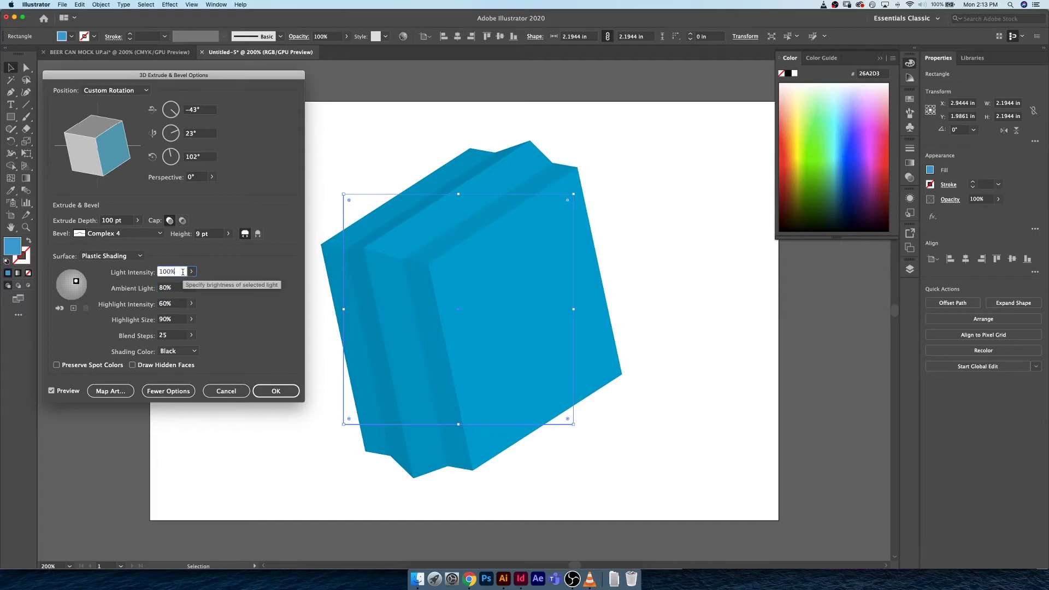
{"action": "key", "text": "shift+Down"}
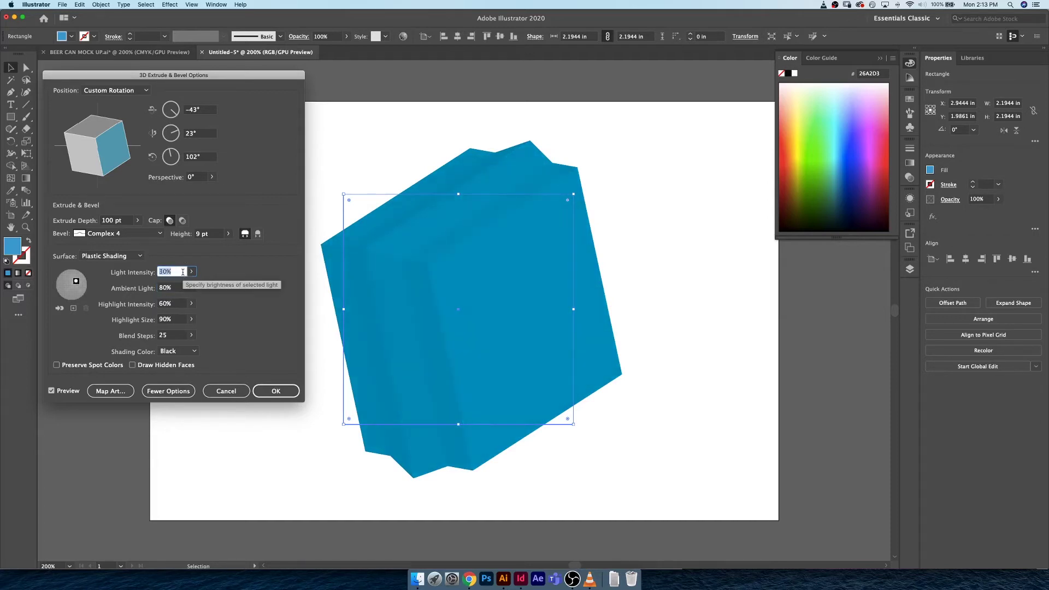
{"action": "key", "text": "shift+Up"}
{"action": "key", "text": "shift+Up"}
{"action": "key", "text": "shift+Up"}
{"action": "key", "text": "shift+Up"}
{"action": "key", "text": "shift+Up"}
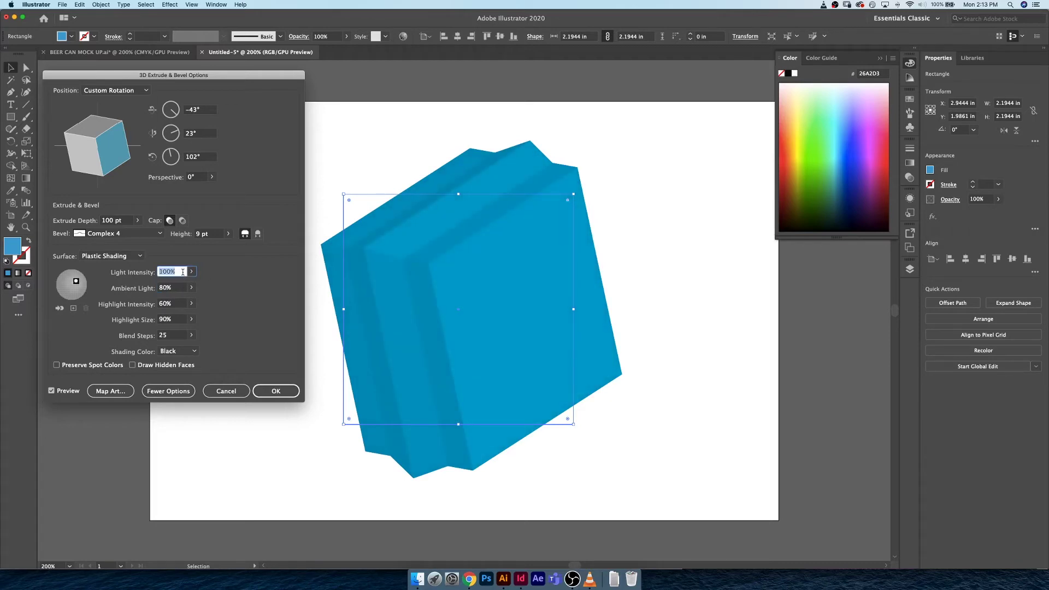
{"action": "left_click", "coordinate": [178, 303]}
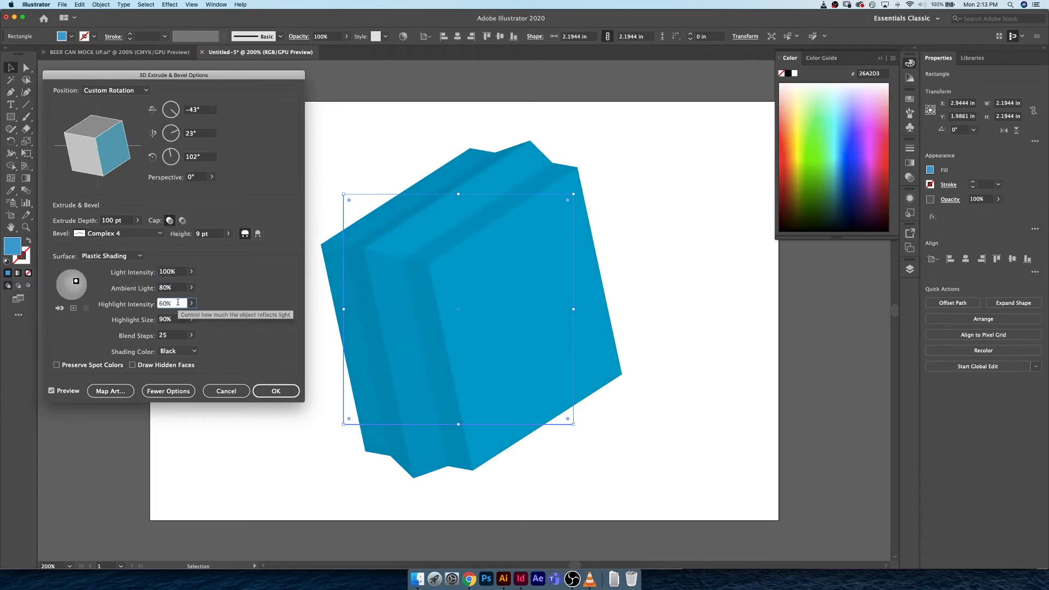
{"action": "key", "text": "shift+Up"}
{"action": "key", "text": "shift+Up"}
{"action": "key", "text": "shift+Up"}
{"action": "key", "text": "shift+Up"}
Shrink Highlight Size to 10%, lower Ambient Light to 30% and Light Intensity to 90%.
{"action": "left_click", "coordinate": [180, 321]}
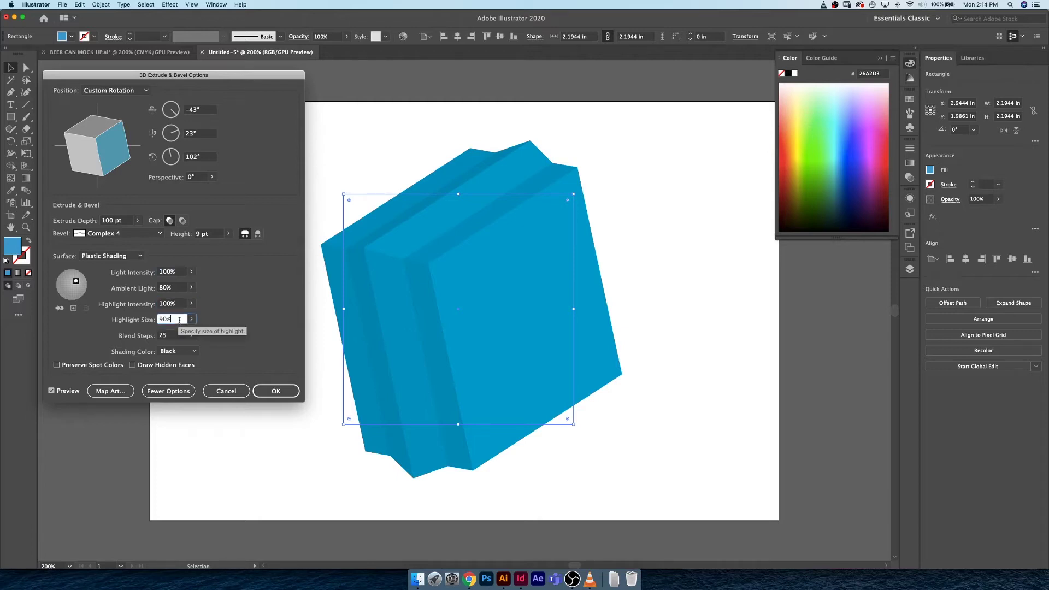
{"action": "key", "text": "shift+Down"}
{"action": "key", "text": "shift+Down"}
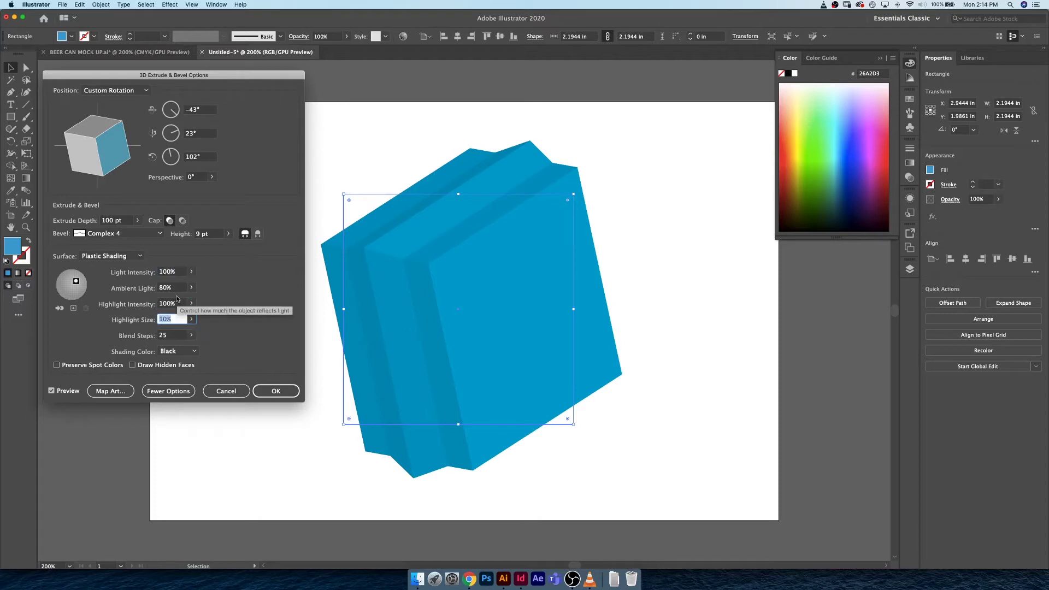
{"action": "left_click", "coordinate": [177, 289]}
{"action": "key", "text": "shift+Down"}
{"action": "key", "text": "shift+Down"}
{"action": "key", "text": "shift+Down"}
{"action": "key", "text": "shift+Down"}
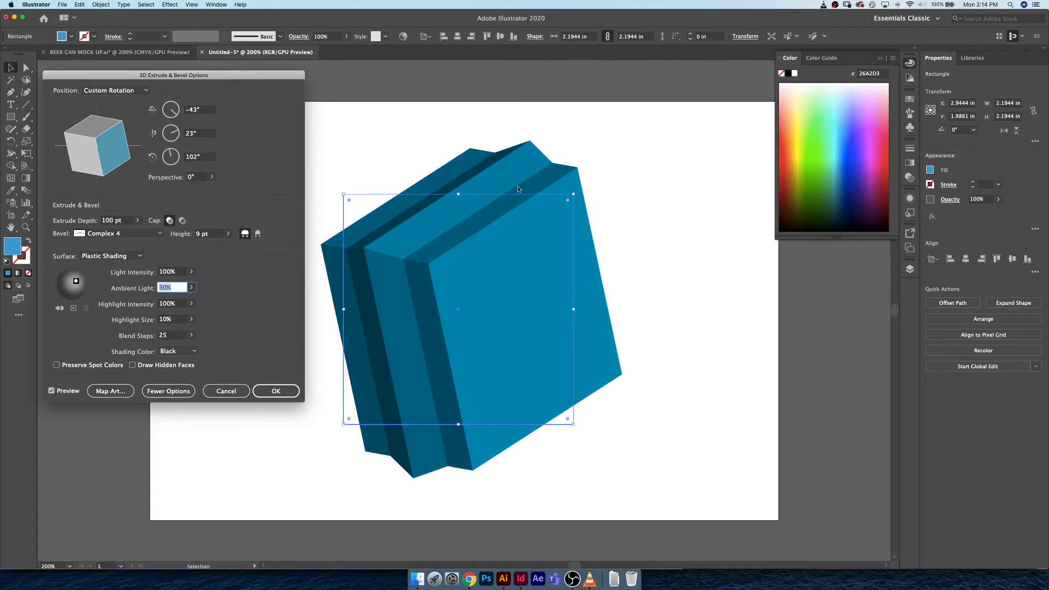
{"action": "left_click", "coordinate": [76, 281]}
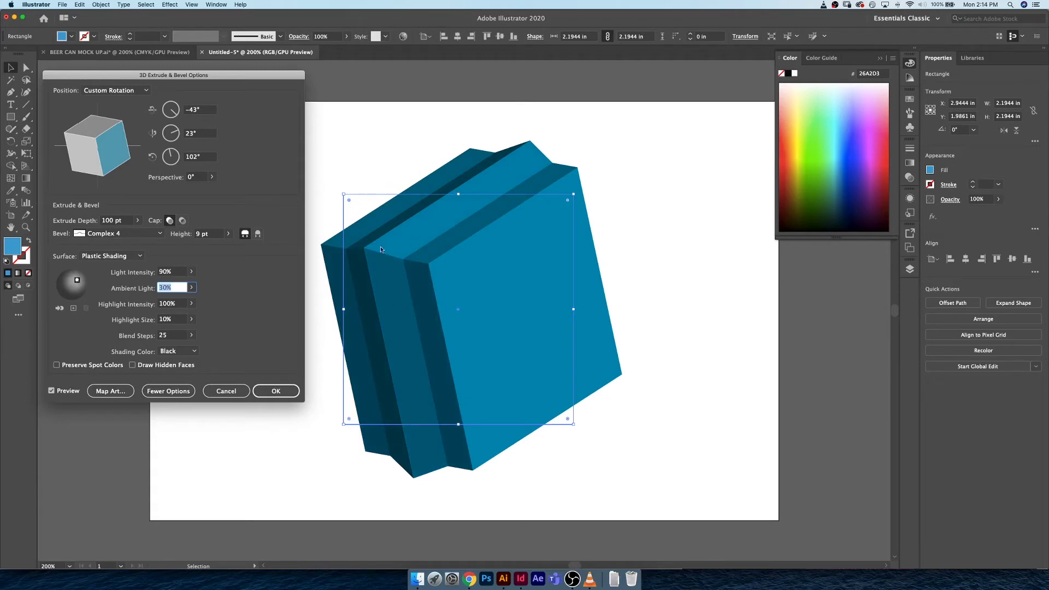
{"action": "left_click", "coordinate": [173, 336]}
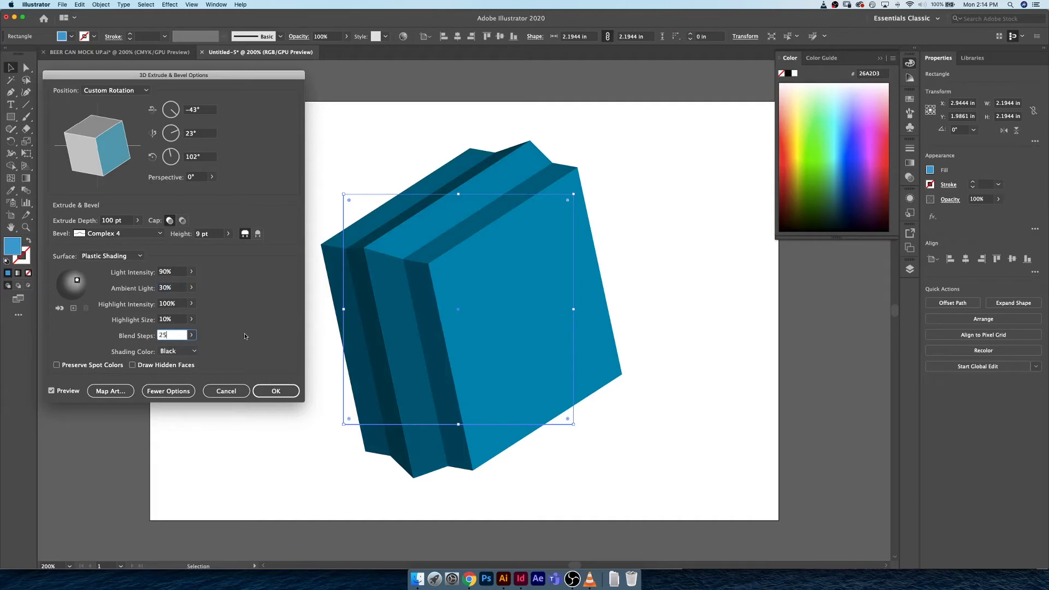
Raise the box's Blend Steps from 25 to 30 using the field and its slider.
{"action": "key", "text": "shift+Down"}
{"action": "key", "text": "shift+Down"}
{"action": "key", "text": "shift+Up"}
{"action": "left_click", "coordinate": [191, 335]}
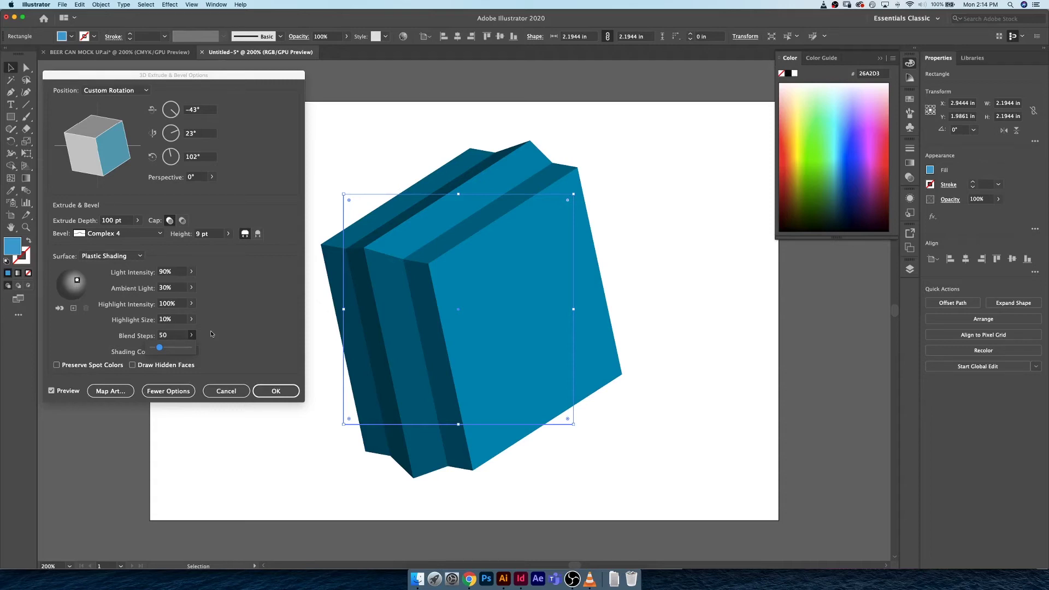
{"action": "left_click", "coordinate": [158, 339]}
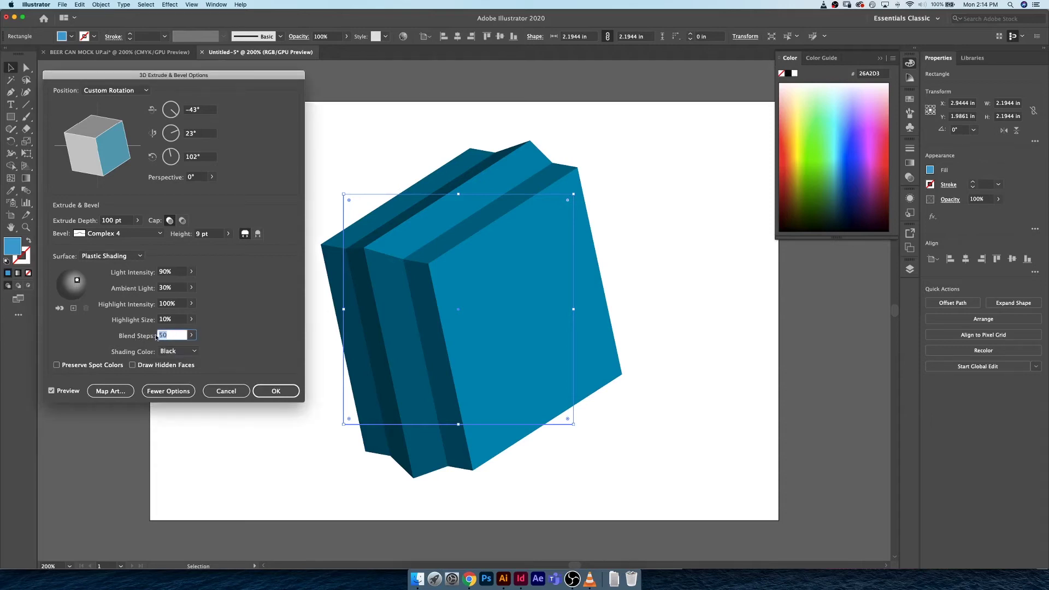
{"action": "left_click", "coordinate": [173, 335]}
{"action": "key", "text": "super+a"}
Try None, Custom and Black shading colours on the extruded cube.
{"action": "left_click", "coordinate": [175, 353]}
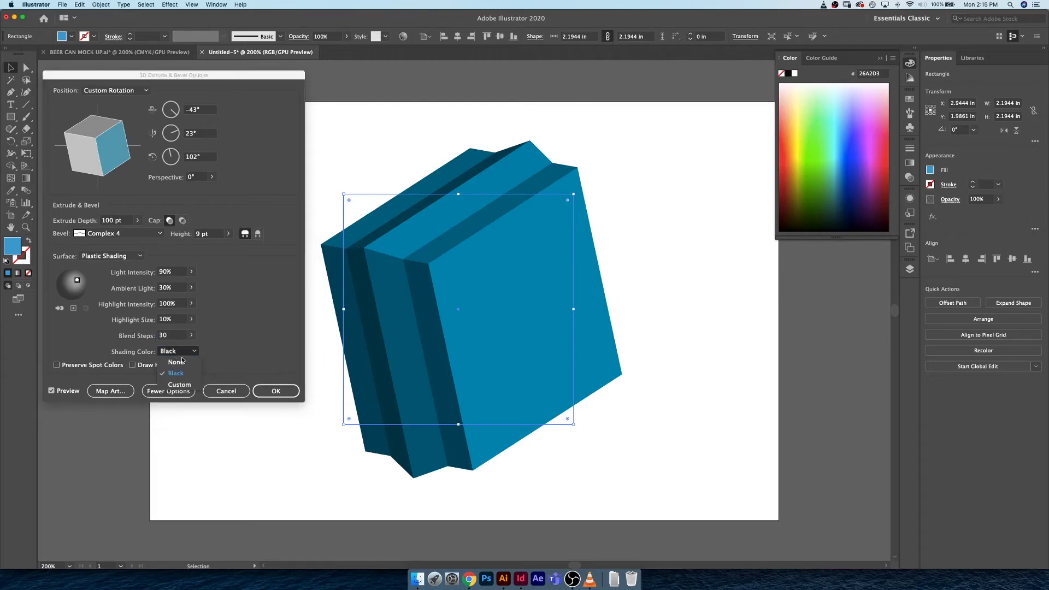
{"action": "left_click", "coordinate": [180, 363]}
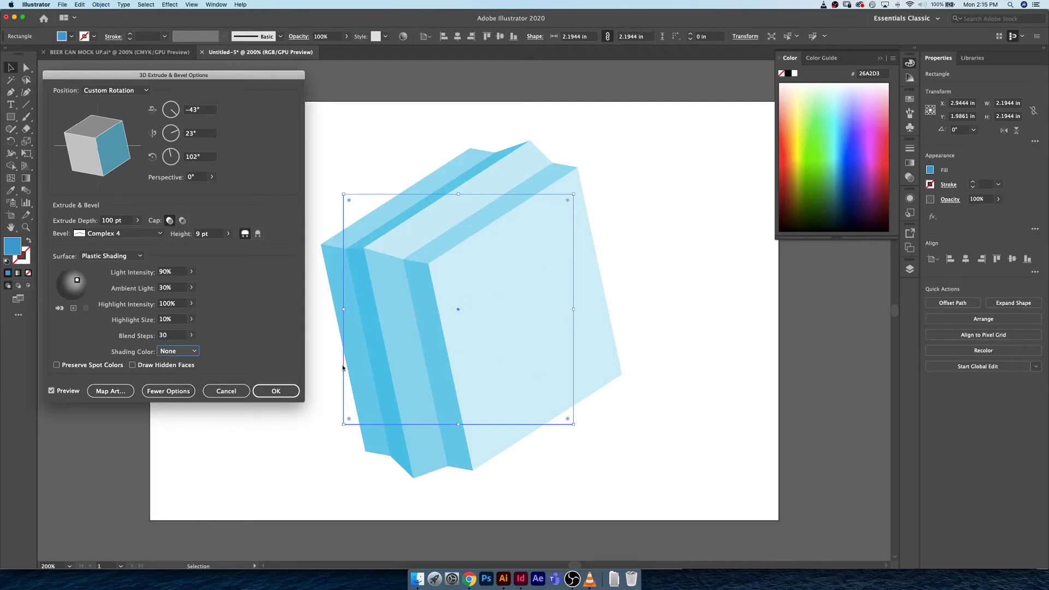
{"action": "left_click", "coordinate": [178, 351]}
{"action": "left_click", "coordinate": [174, 382]}
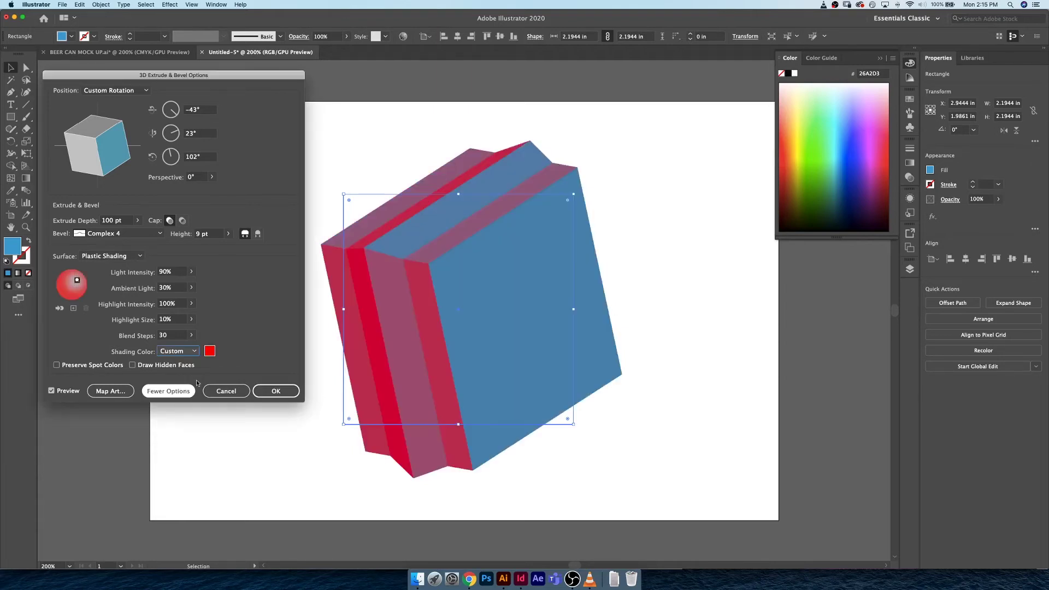
{"action": "left_click", "coordinate": [175, 351]}
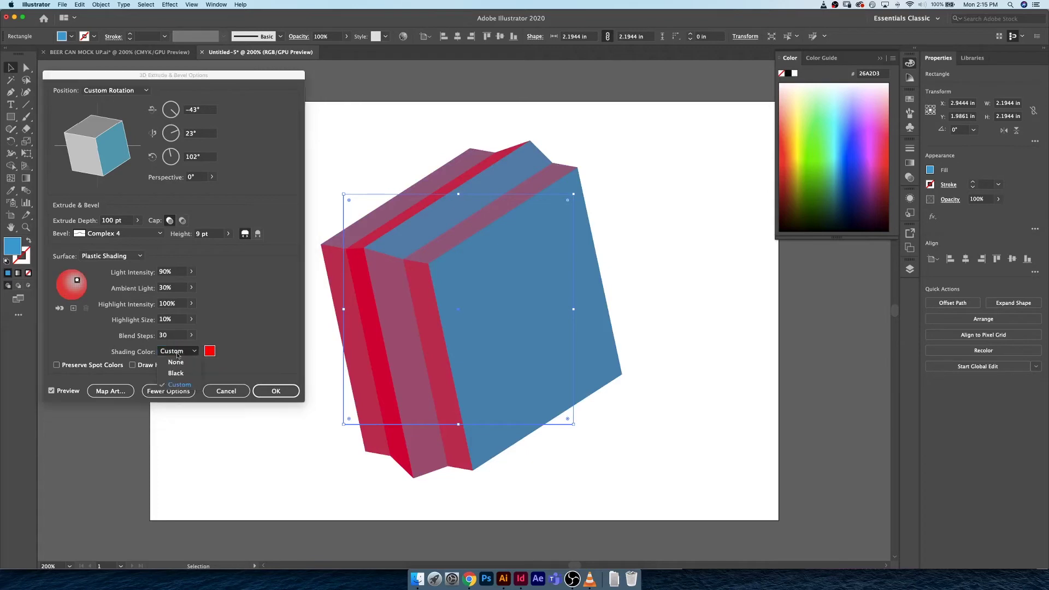
{"action": "left_click", "coordinate": [176, 371]}
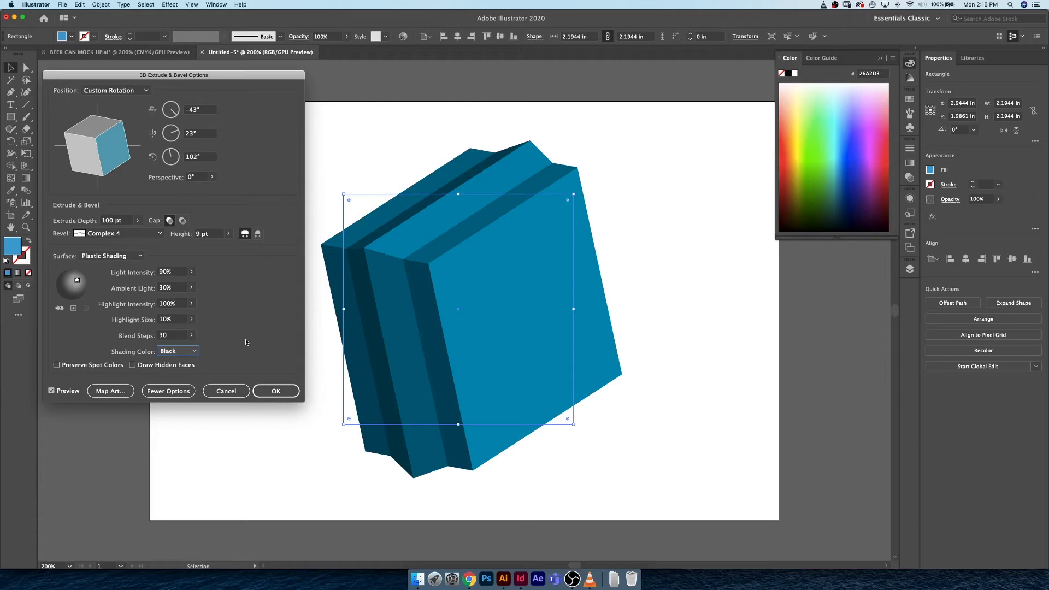
Set the shading colour to Custom and pick a dark navy in the Color Picker.
{"action": "left_click", "coordinate": [178, 351]}
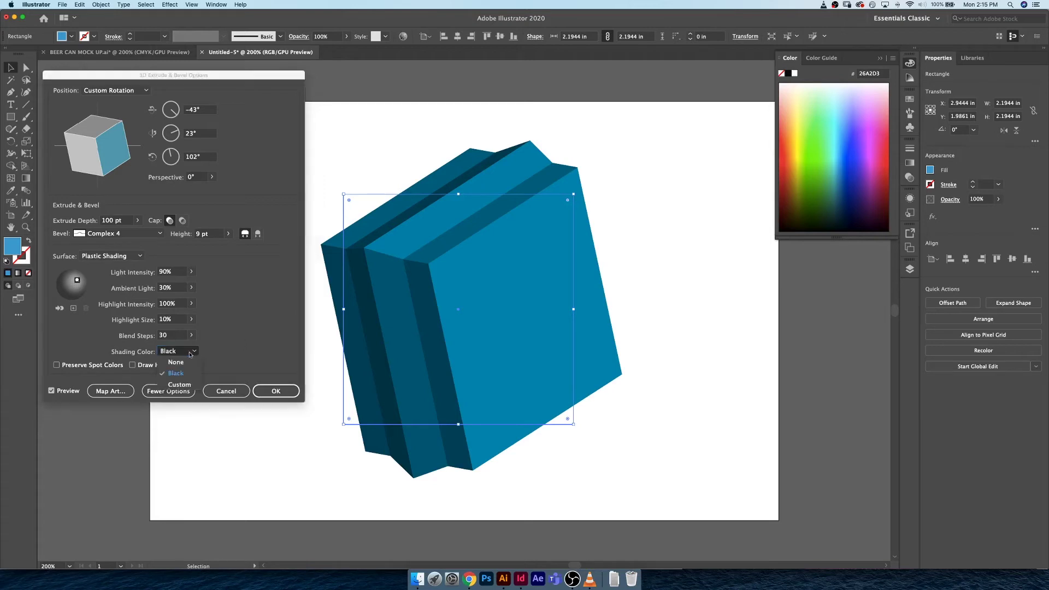
{"action": "left_click", "coordinate": [173, 384]}
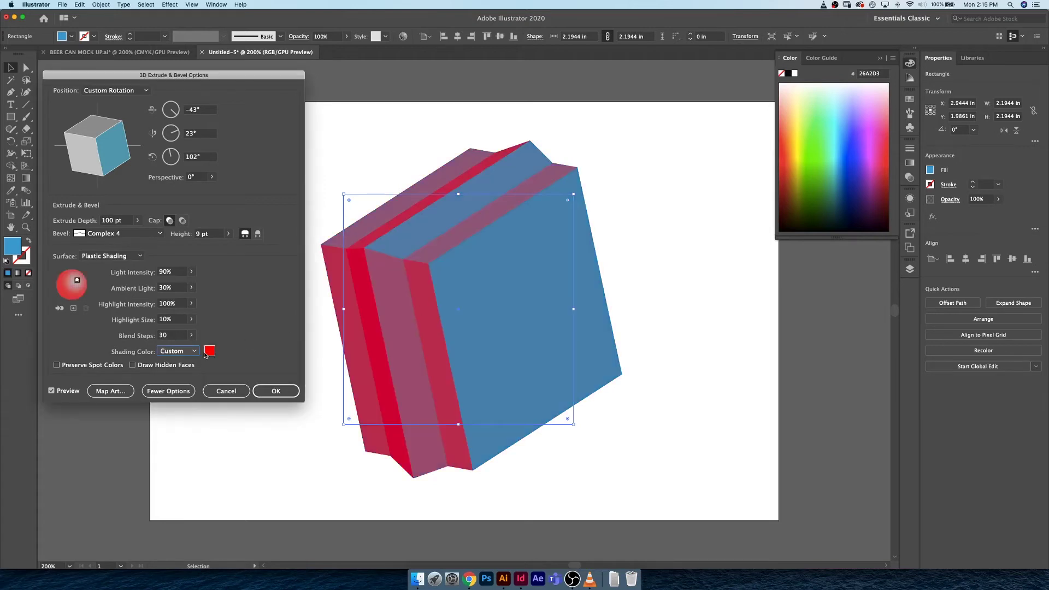
{"action": "left_click", "coordinate": [210, 352]}
{"action": "left_click", "coordinate": [896, 224]}
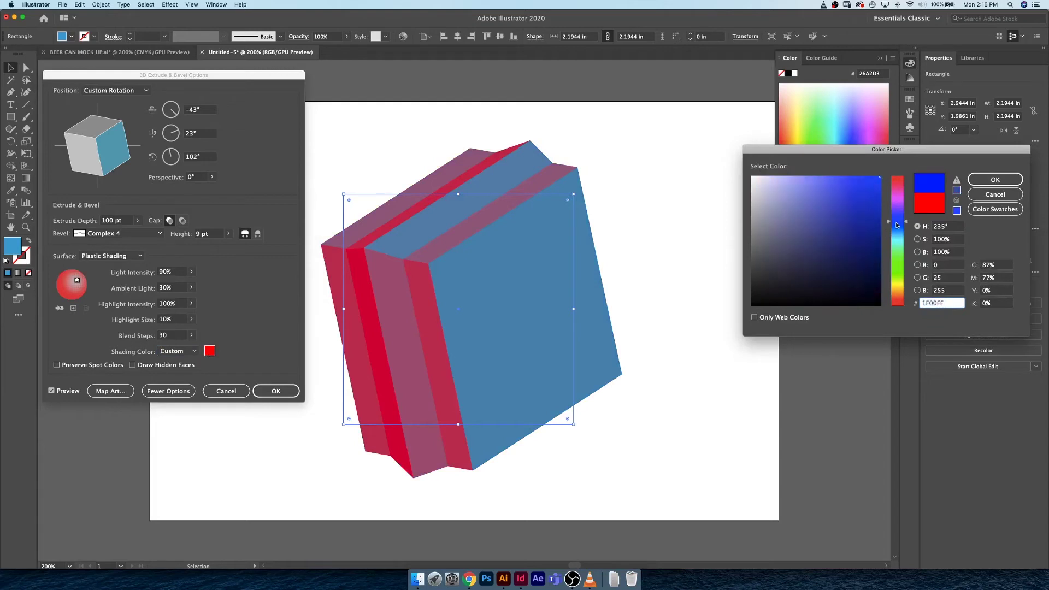
{"action": "mouse_move", "coordinate": [860, 267]}
{"action": "left_mouse_down"}
{"action": "mouse_move", "coordinate": [846, 274]}
{"action": "mouse_move", "coordinate": [856, 265]}
{"action": "left_mouse_up"}
{"action": "left_click", "coordinate": [984, 182]}
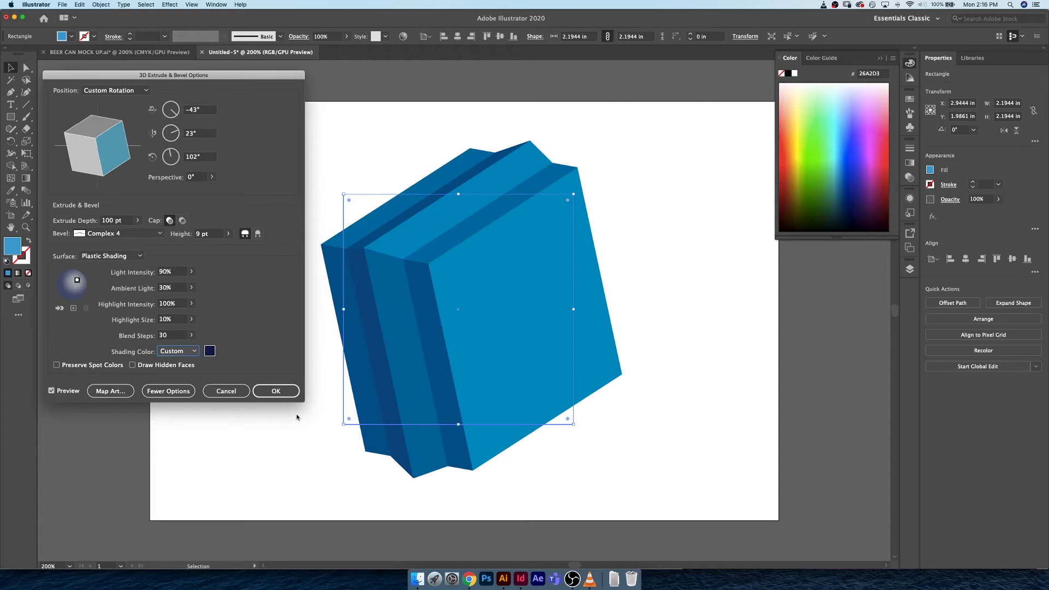
Apply the extrusion, shrink the cube to about 1.36 in and move it top-left.
{"action": "left_click", "coordinate": [275, 391]}
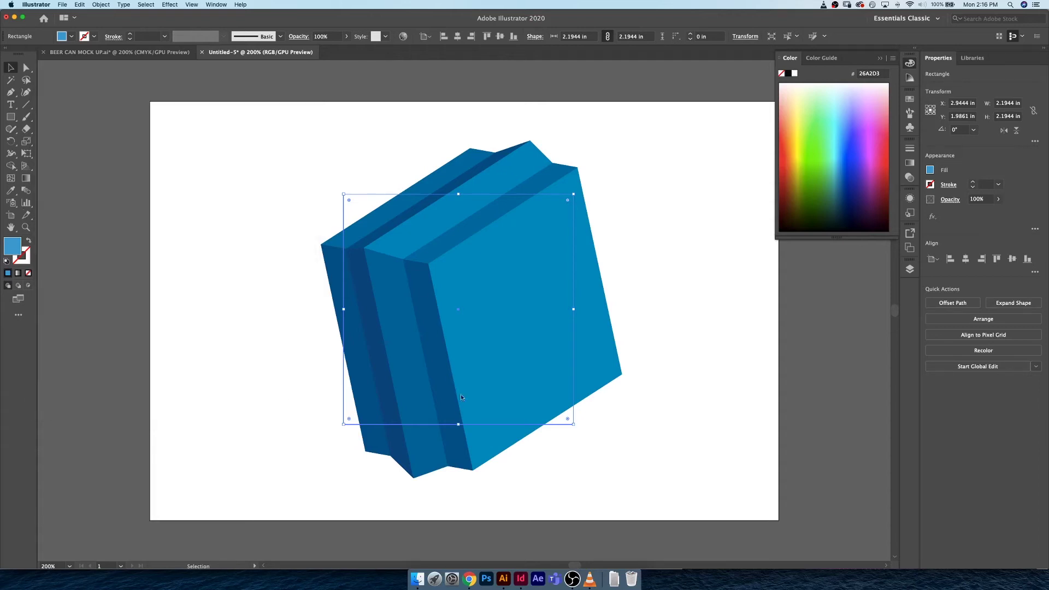
{"action": "left_click_drag", "start_coordinate": [576, 425], "coordinate": [486, 362]}
{"action": "left_click_drag", "start_coordinate": [464, 289], "coordinate": [294, 213]}
{"action": "left_click", "coordinate": [533, 279]}
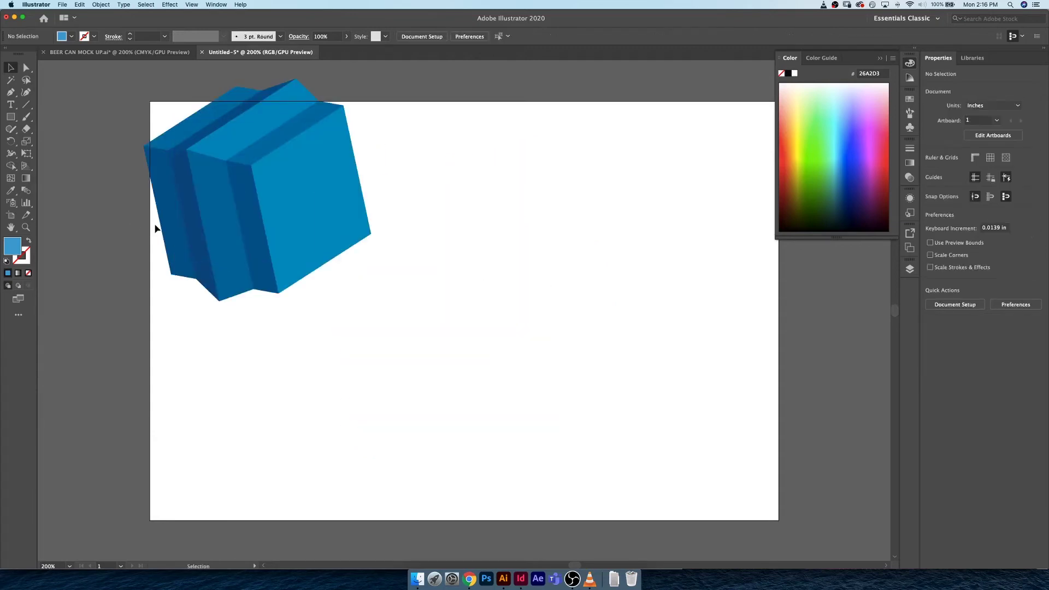
Draw a tall blue 1.0556 × 2.625 in rectangle to the right of the cube.
{"action": "left_click", "coordinate": [11, 117]}
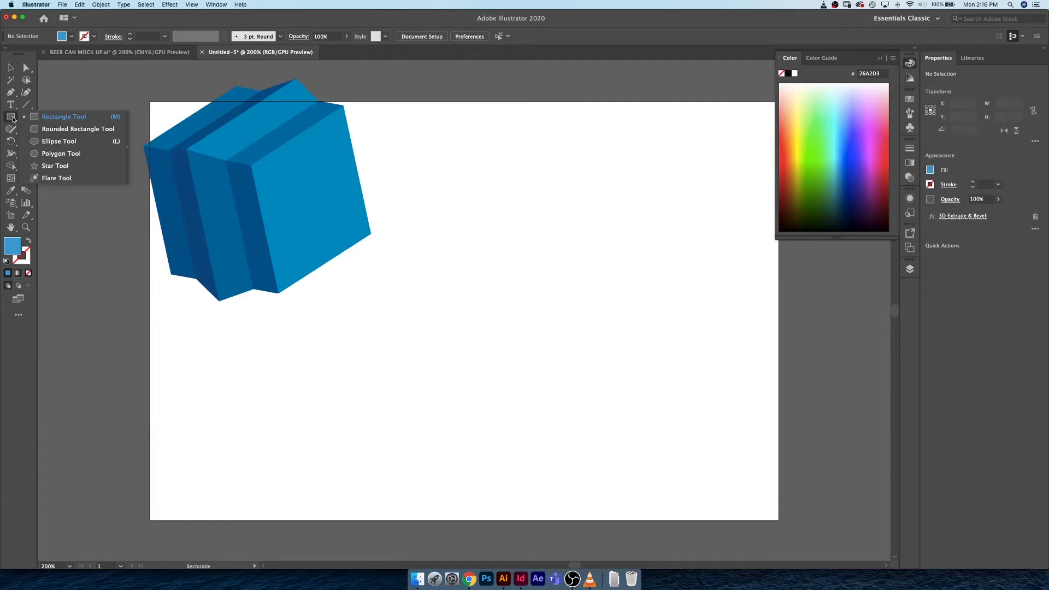
{"action": "left_click_drag", "start_coordinate": [456, 187], "coordinate": [567, 463]}
{"action": "left_click", "coordinate": [170, 4]}
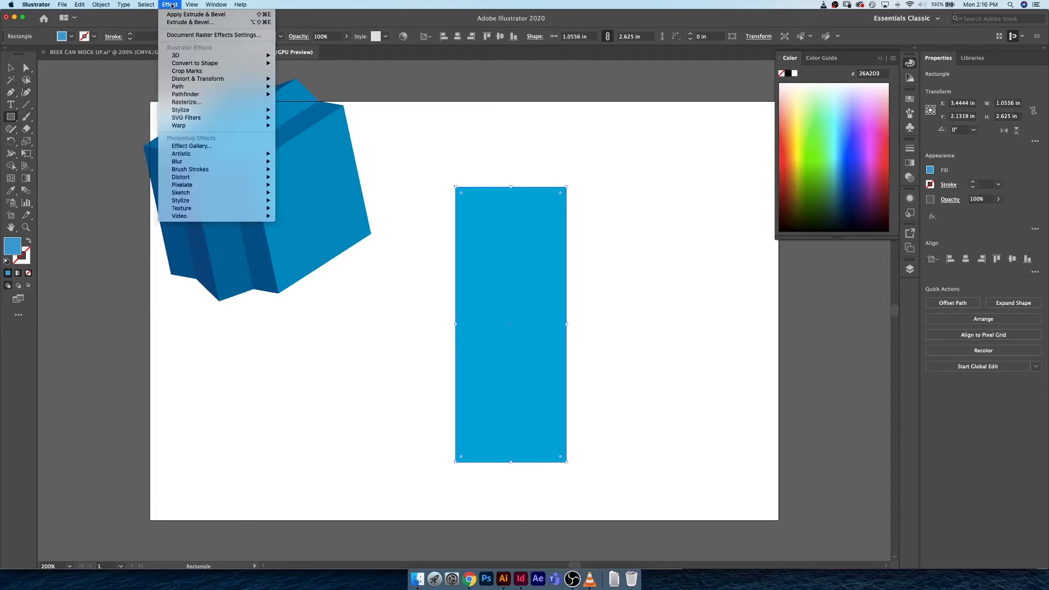
Apply 3D Revolve to the rectangle and rotate the preview so the cylinder stands upright.
{"action": "mouse_move", "coordinate": [192, 55]}
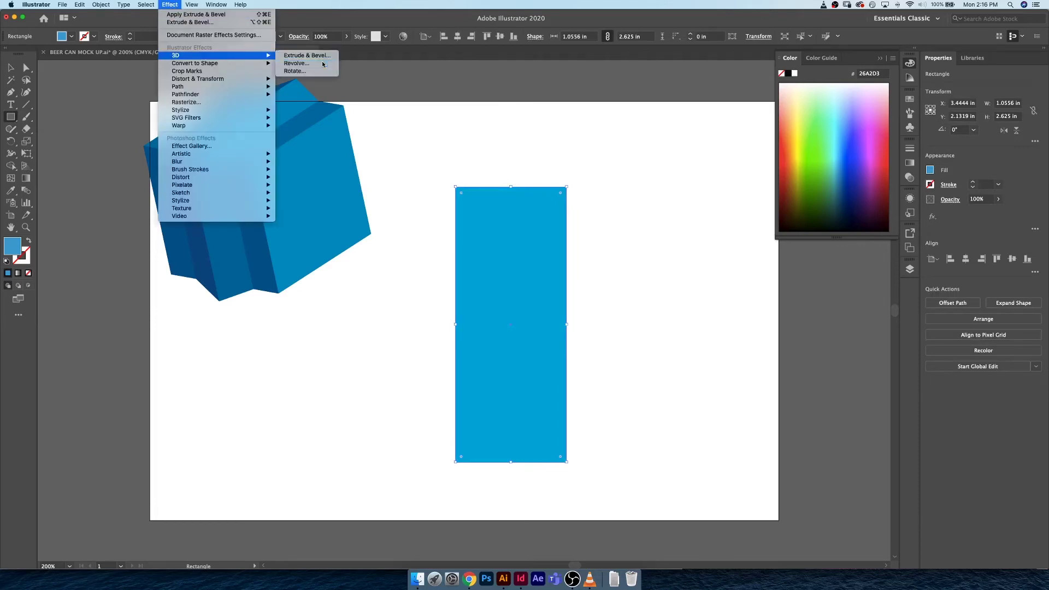
{"action": "left_click", "coordinate": [296, 63]}
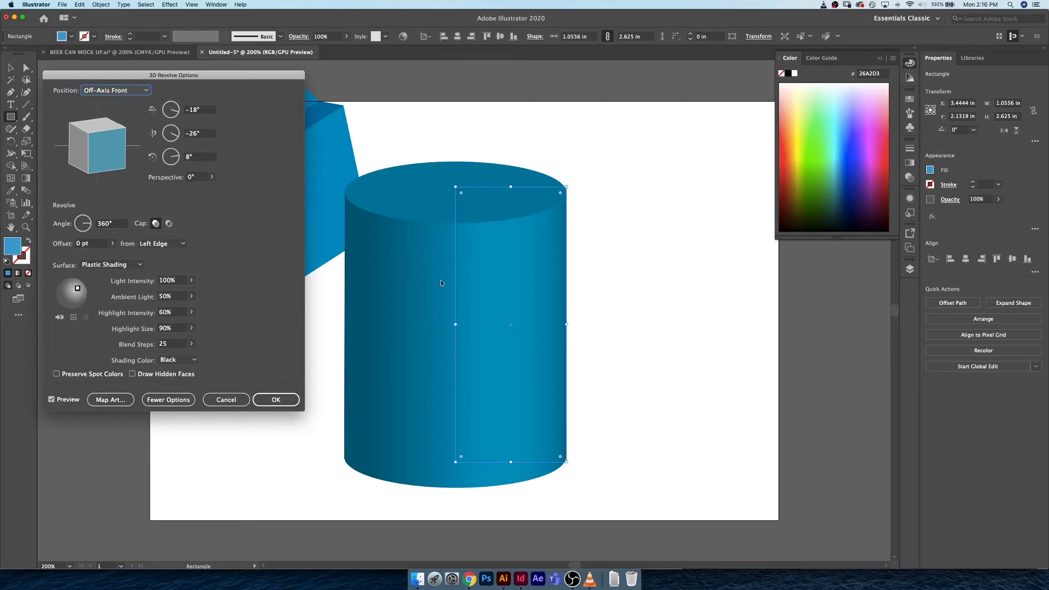
{"action": "left_click_drag", "start_coordinate": [122, 164], "coordinate": [93, 163]}
{"action": "left_click", "coordinate": [70, 151]}
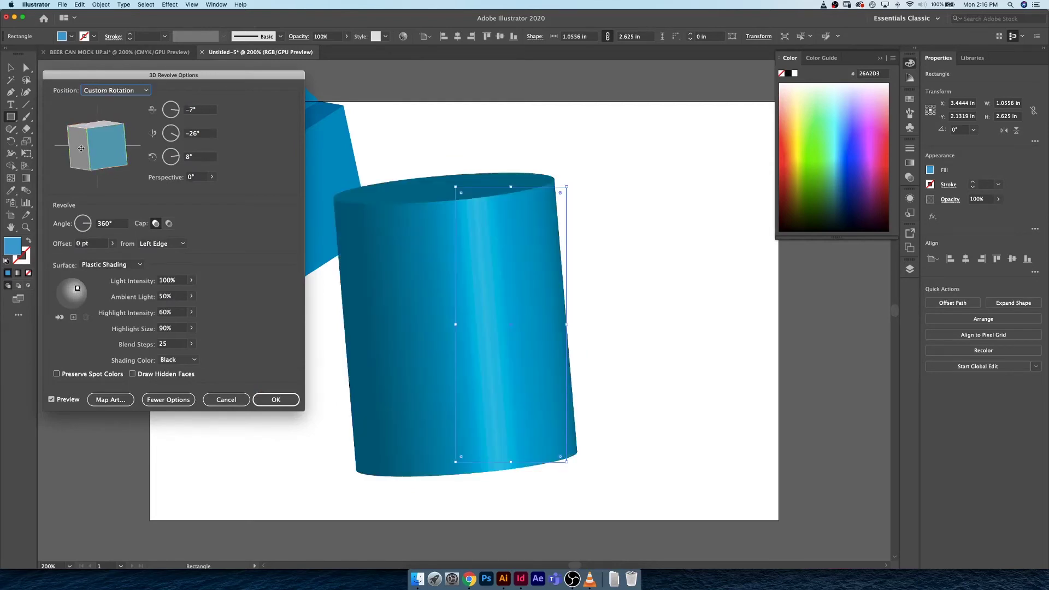
{"action": "left_click", "coordinate": [88, 148]}
{"action": "left_click_drag", "start_coordinate": [114, 122], "coordinate": [115, 123]}
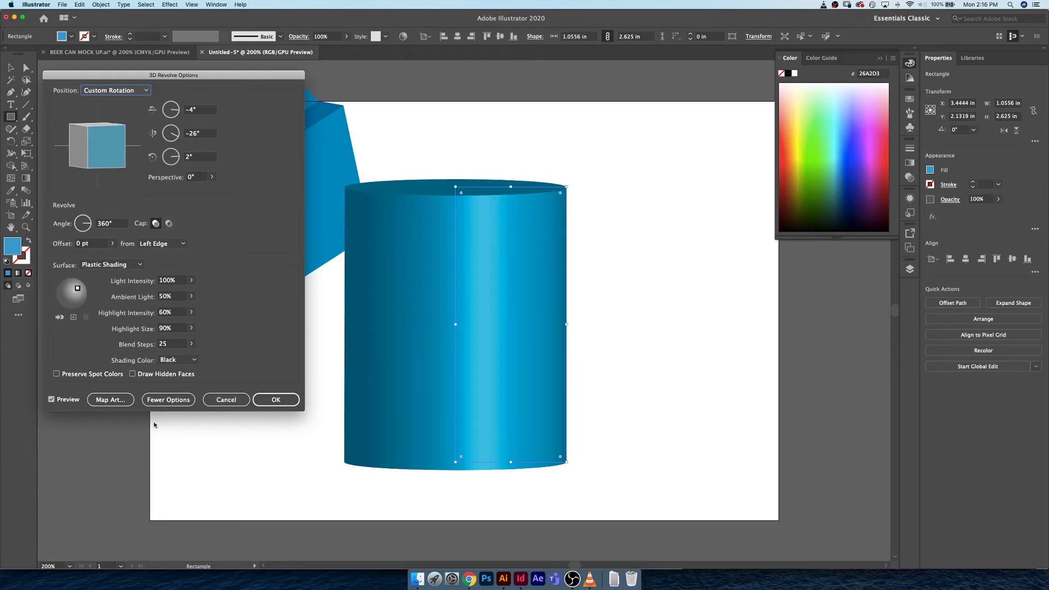
Keep Plastic Shading after trying Diffuse, and raise Blend Steps to 150.
{"action": "left_click", "coordinate": [104, 266]}
{"action": "left_click", "coordinate": [109, 298]}
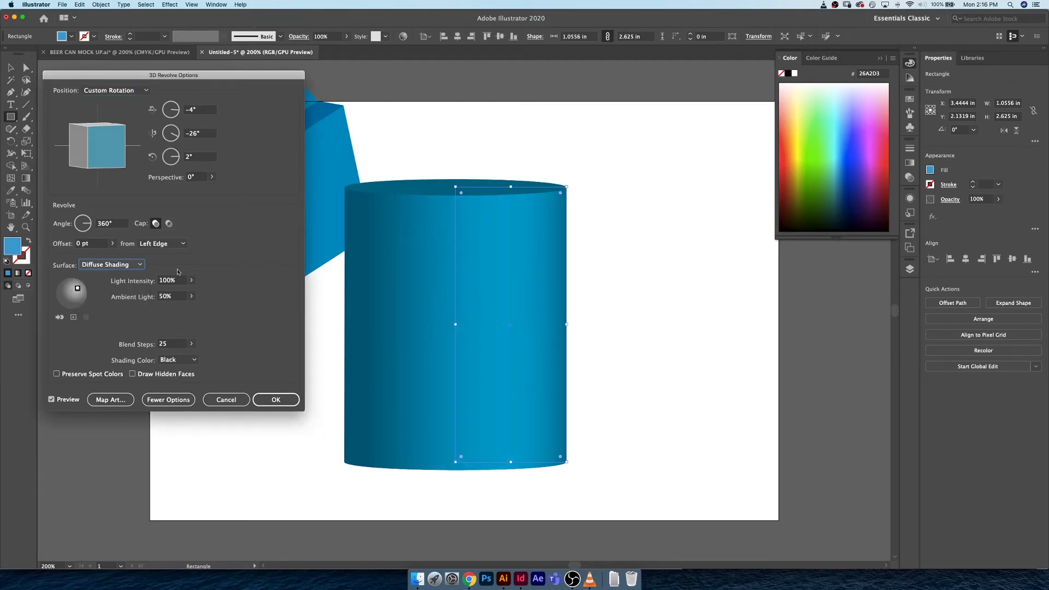
{"action": "left_click", "coordinate": [123, 266]}
{"action": "left_click", "coordinate": [122, 309]}
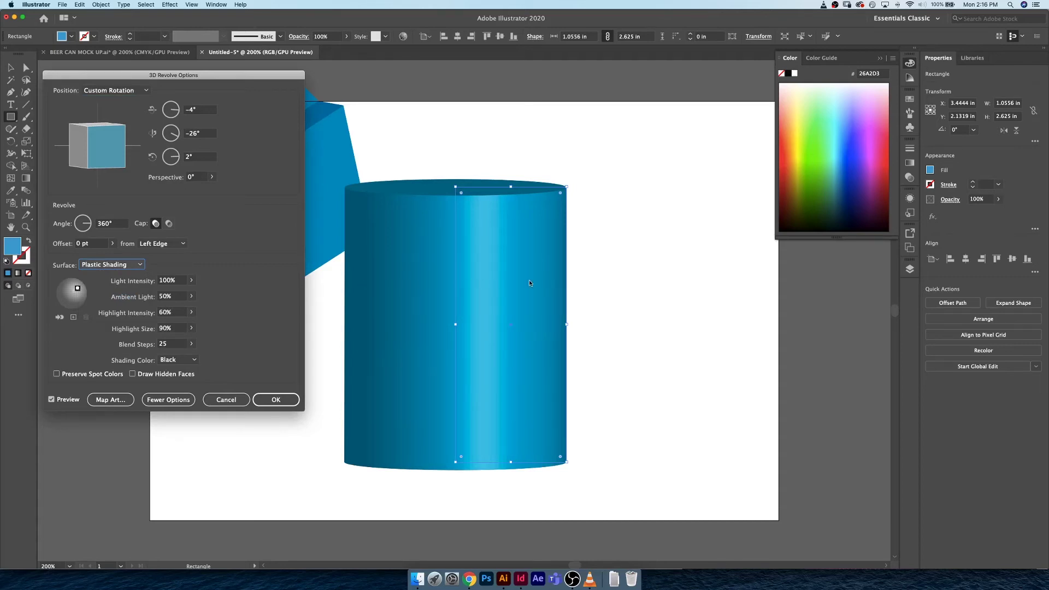
{"action": "double_click", "coordinate": [167, 343]}
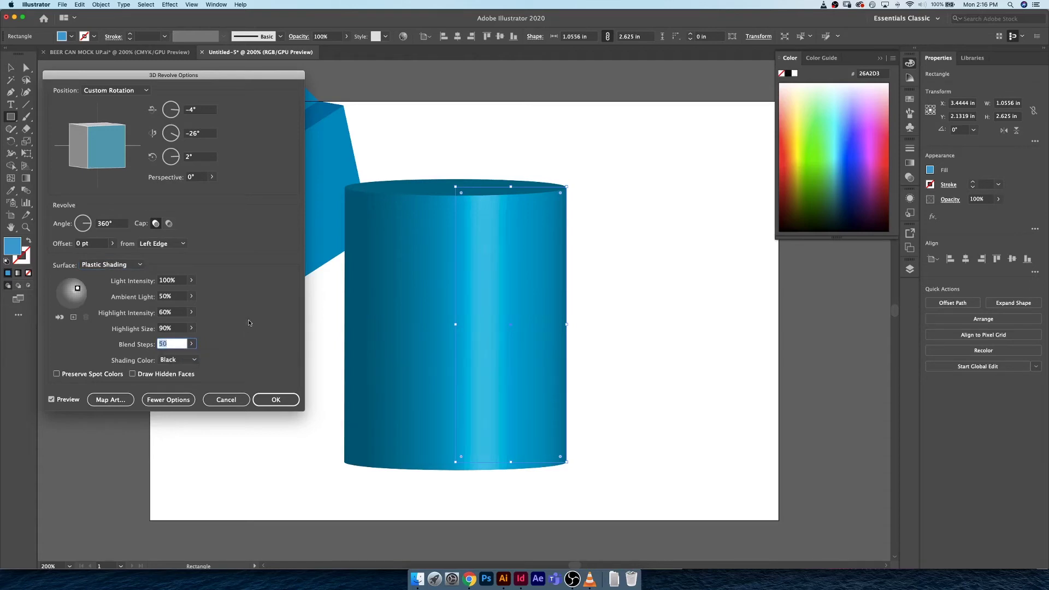
{"action": "key", "text": "shift+Up"}
{"action": "key", "text": "shift+Up"}
Apply the revolve, shrink the cylinder to 0.8056 × 2.0033 in and move it beside the cube.
{"action": "left_click", "coordinate": [275, 403]}
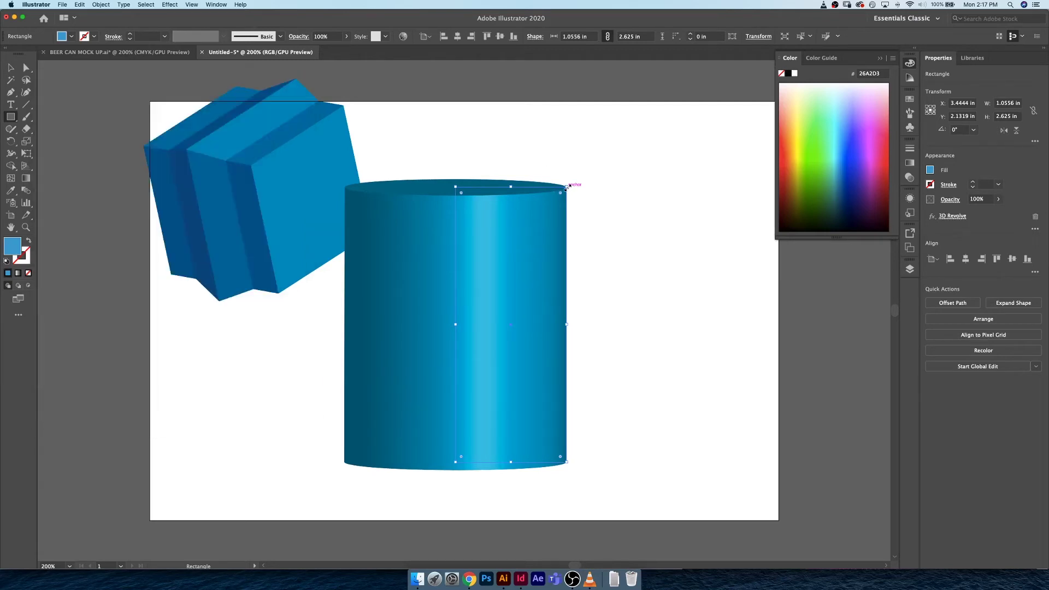
{"action": "left_click_drag", "start_coordinate": [567, 188], "coordinate": [553, 219]}
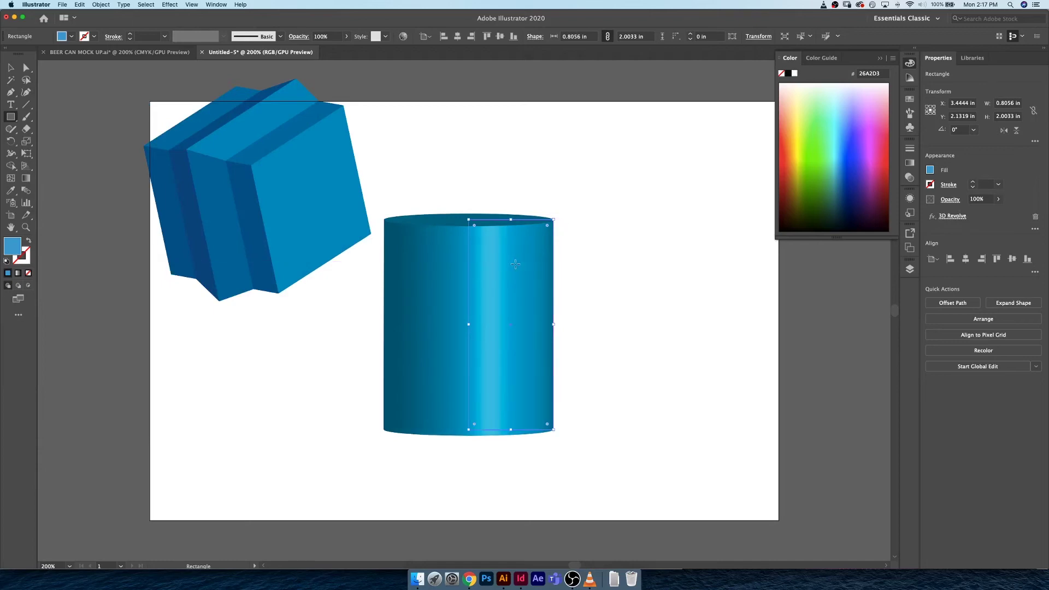
{"action": "key", "text": "v"}
{"action": "left_click_drag", "start_coordinate": [515, 263], "coordinate": [509, 167]}
{"action": "left_click", "coordinate": [634, 185]}
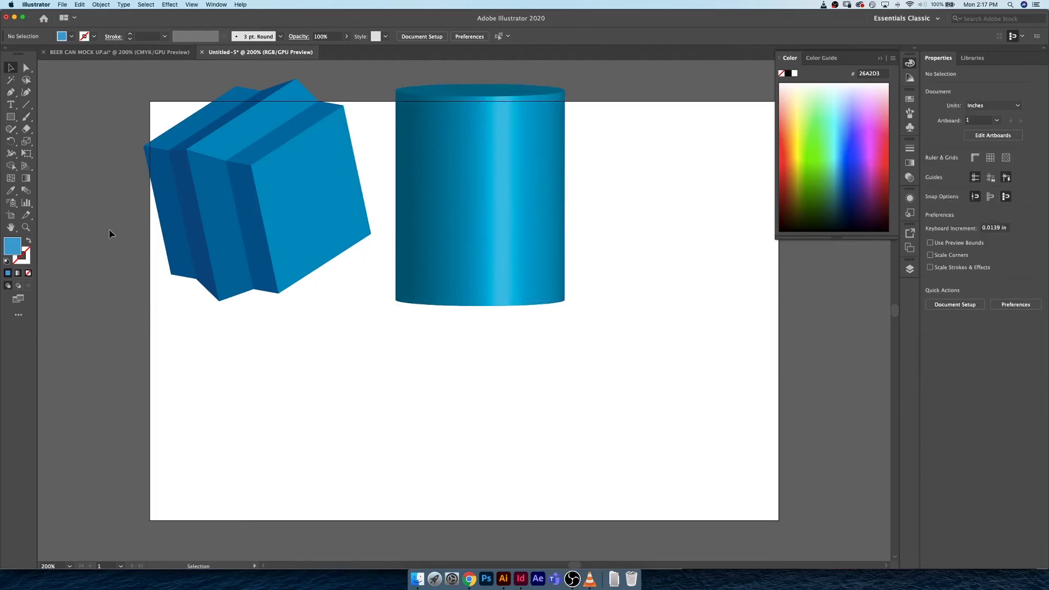
Test rounding the source rectangle's corners, undo it, and switch to Outline view.
{"action": "left_click_drag", "start_coordinate": [129, 307], "coordinate": [519, 294]}
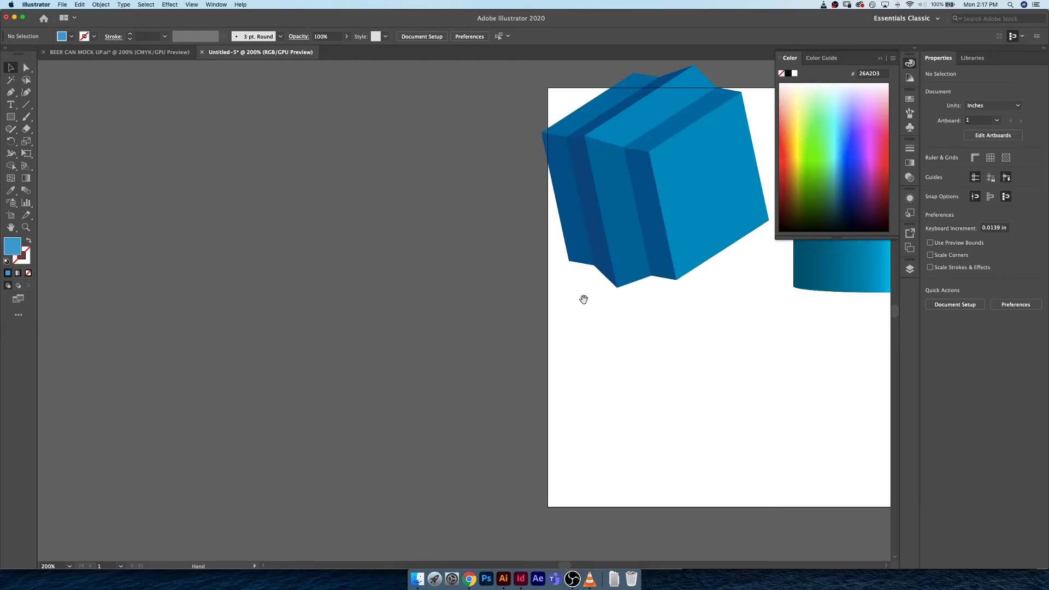
{"action": "scroll", "coordinate": [583, 299], "scroll_direction": "right", "scroll_amount": 10}
{"action": "scroll", "coordinate": [597, 274], "scroll_direction": "right", "scroll_amount": 10}
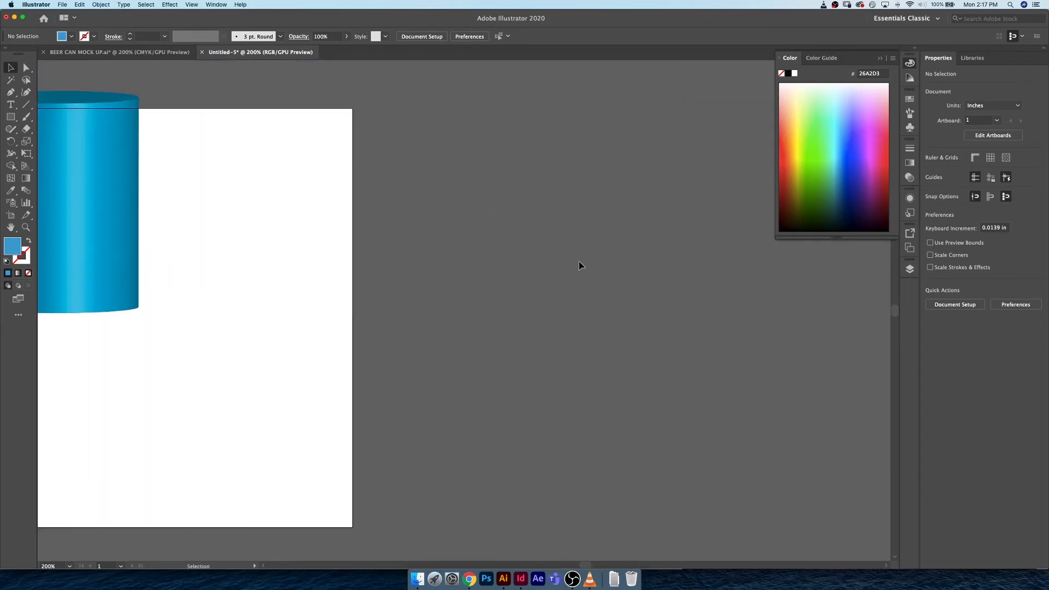
{"action": "scroll", "coordinate": [580, 265], "scroll_direction": "left", "scroll_amount": 15}
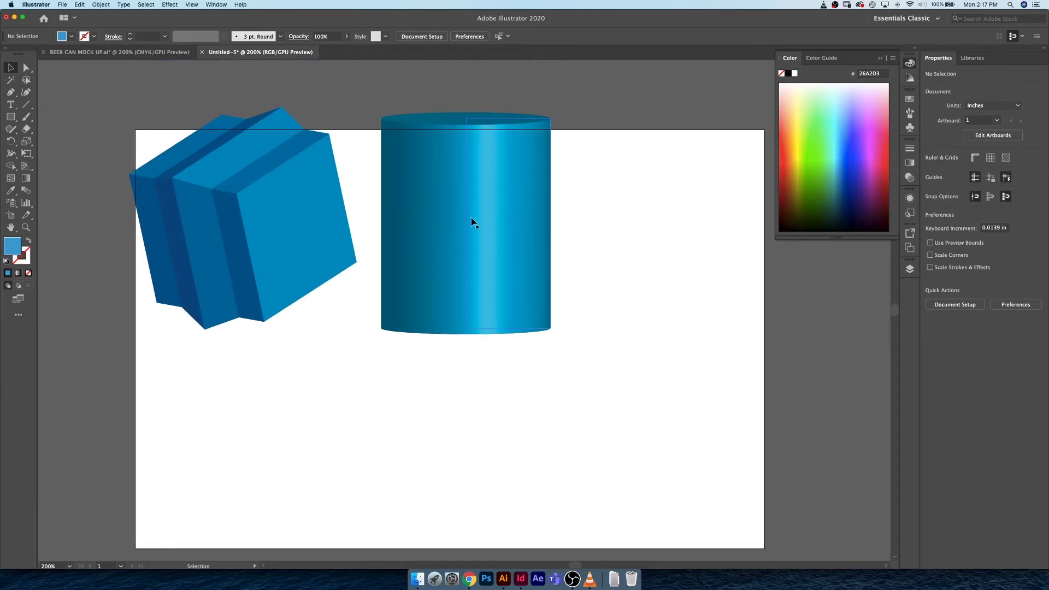
{"action": "left_click", "coordinate": [474, 221]}
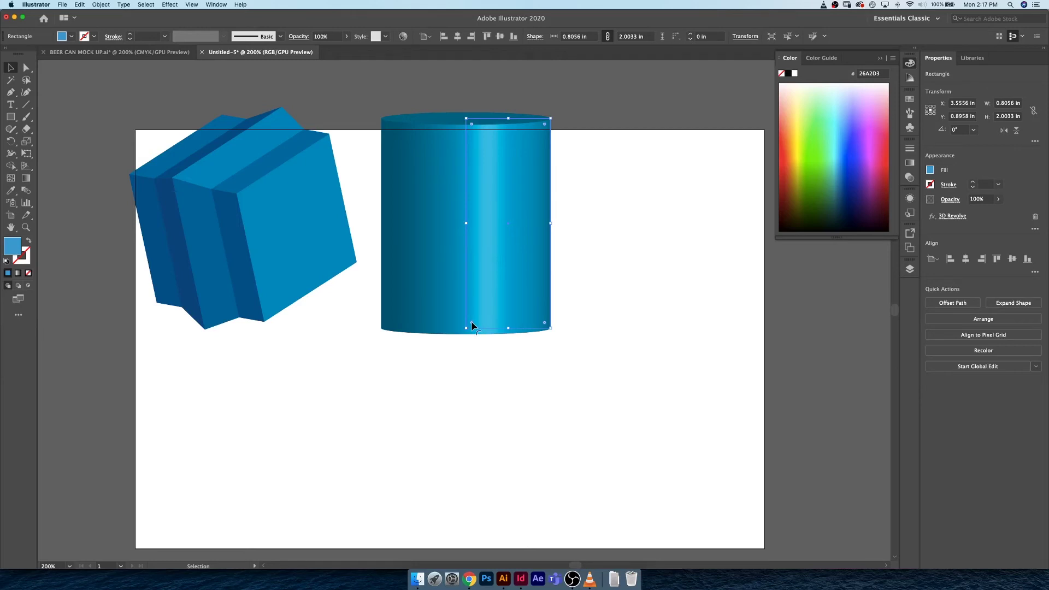
{"action": "left_click_drag", "start_coordinate": [472, 326], "coordinate": [477, 323]}
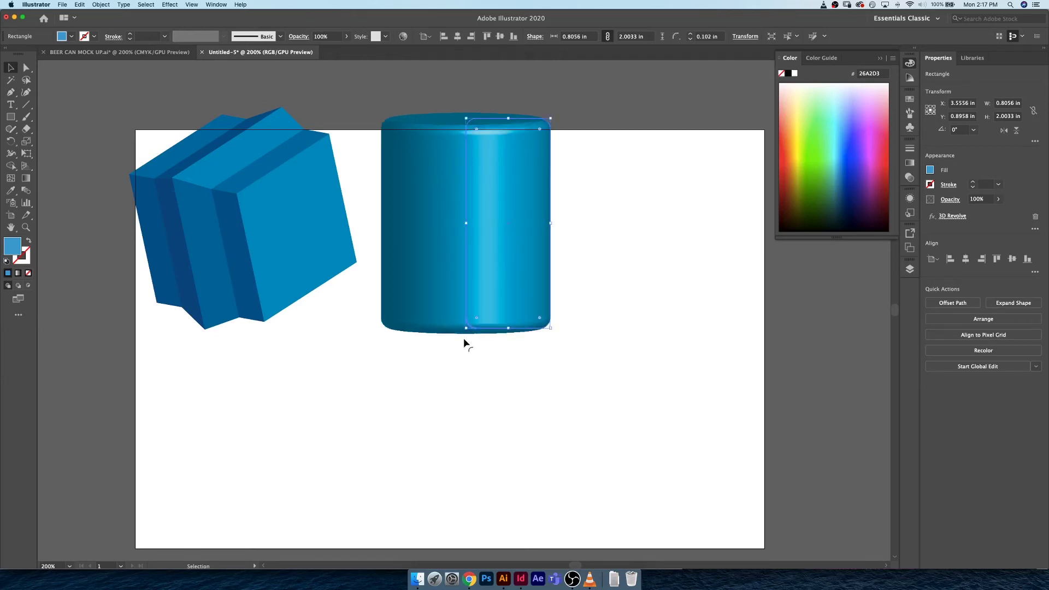
{"action": "key", "text": "super+z"}
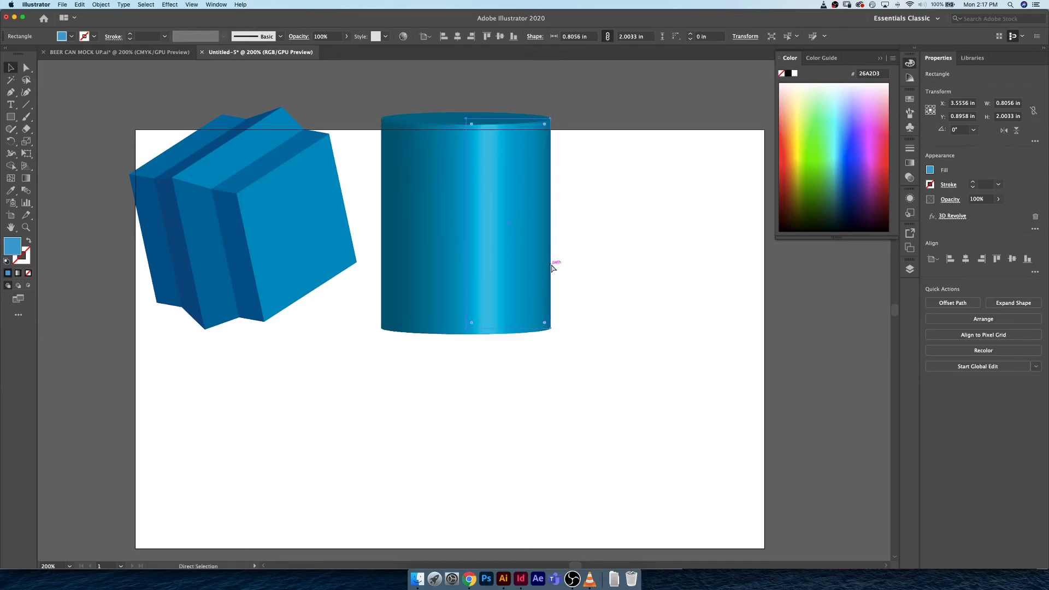
{"action": "key", "text": "super+y"}
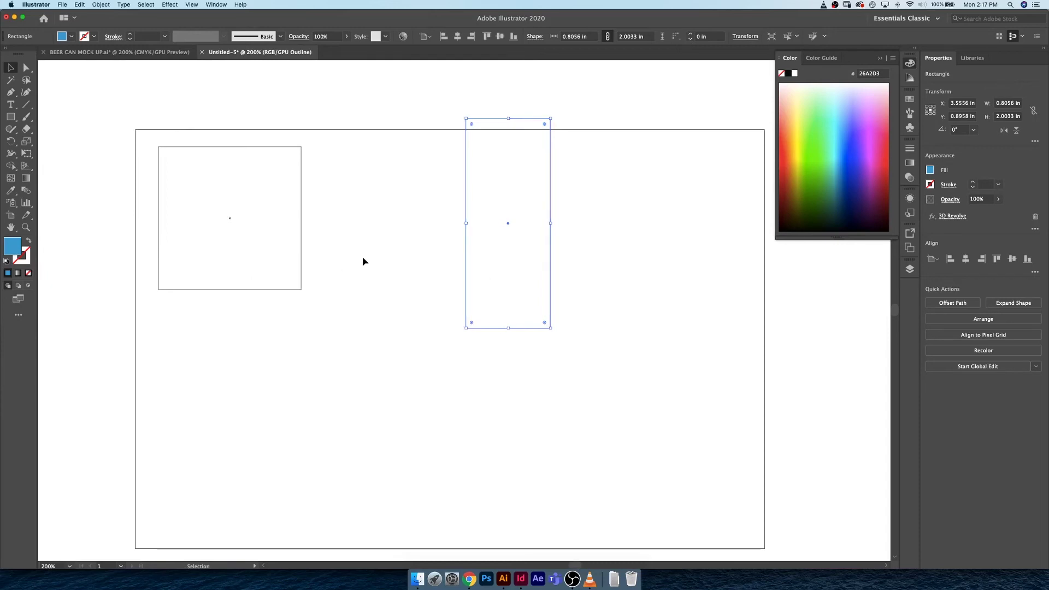
Switch from Outline back to GPU Preview with Cmd+Y.
{"action": "key", "text": "super+y"}
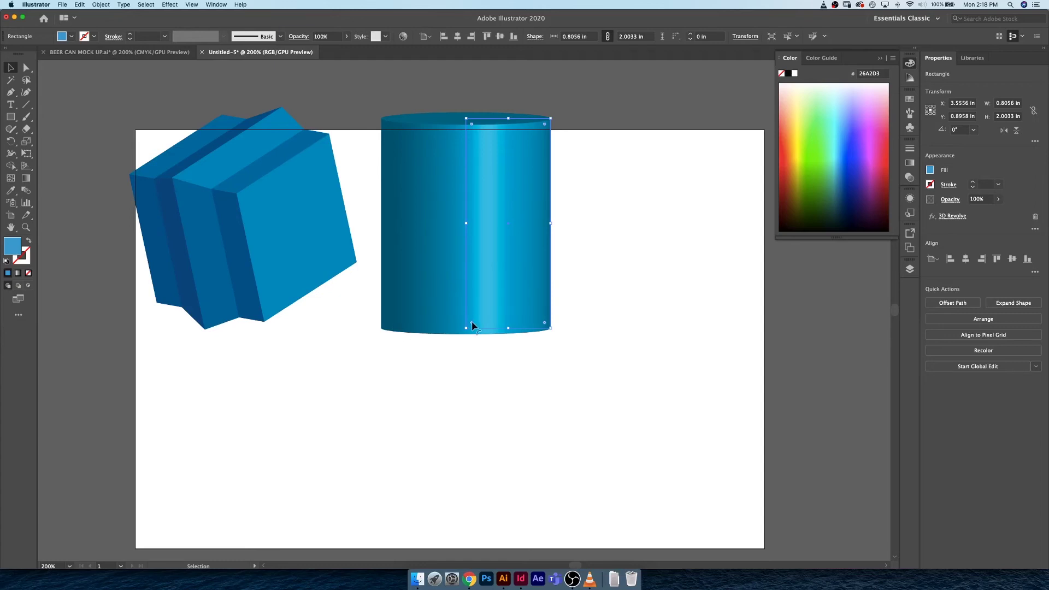
Round the profile rectangle's corners to 0.1206 in, keeping its height at 2.0033 in.
{"action": "left_click_drag", "start_coordinate": [472, 322], "coordinate": [495, 302]}
{"action": "left_click_drag", "start_coordinate": [497, 230], "coordinate": [498, 310]}
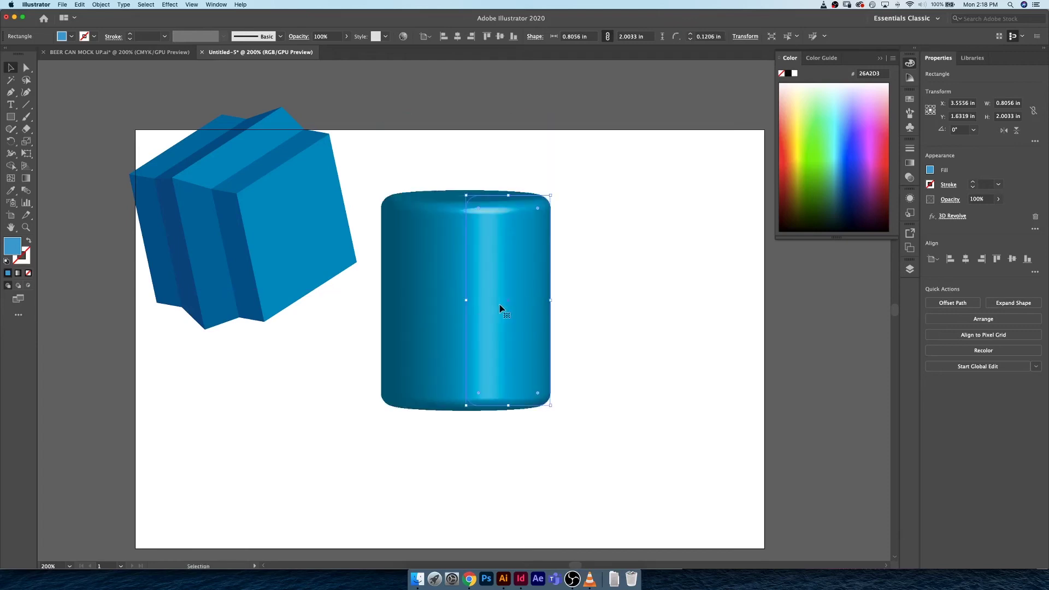
{"action": "left_click_drag", "start_coordinate": [508, 195], "coordinate": [510, 239]}
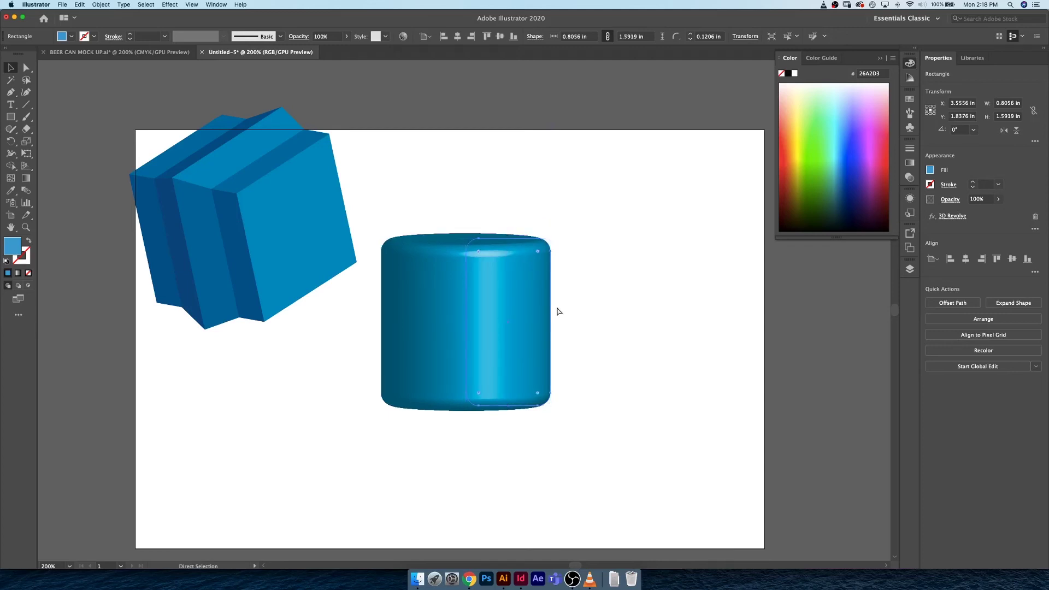
{"action": "key", "text": "cmd+z"}
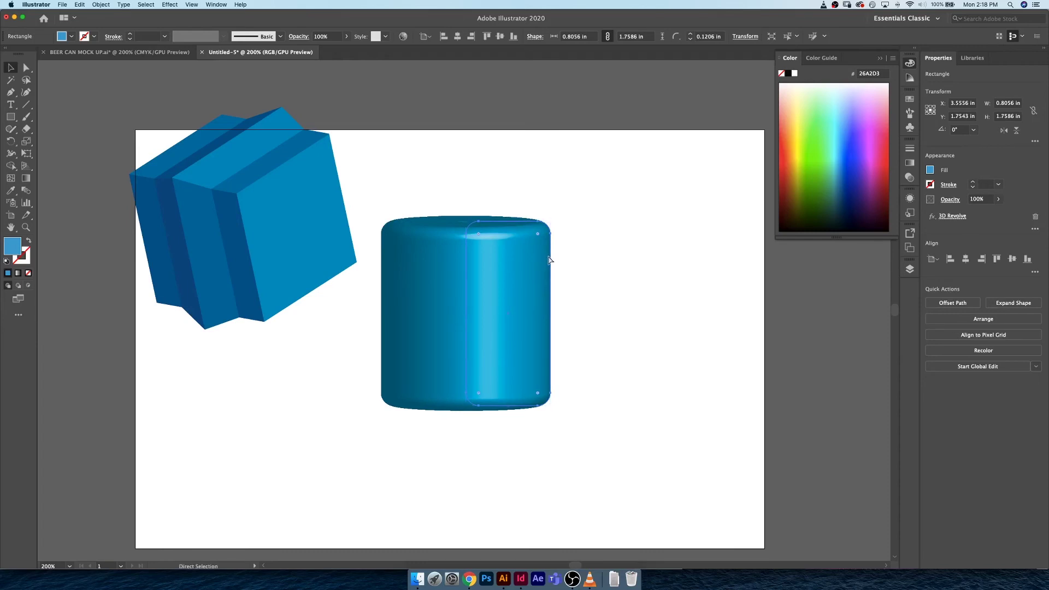
{"action": "left_click_drag", "start_coordinate": [511, 221], "coordinate": [511, 196]}
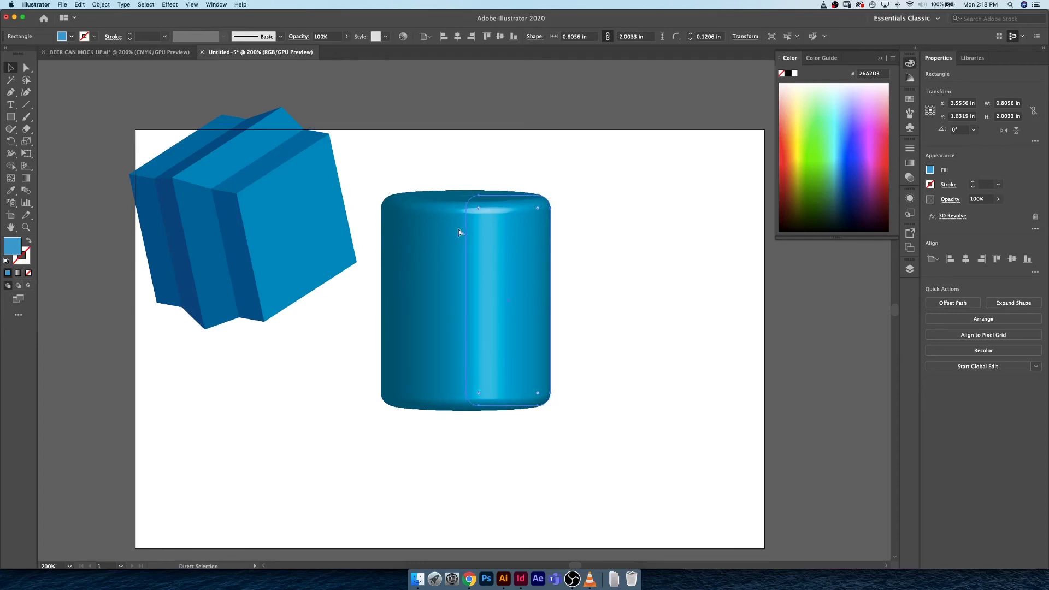
Move the cylinder back up beside the box near the artboard top.
{"action": "key", "text": "shift+Up"}
{"action": "key", "text": "shift+Up"}
{"action": "key", "text": "shift+Up"}
{"action": "key", "text": "shift+Up"}
{"action": "key", "text": "shift+Up"}
{"action": "key", "text": "shift+Up"}
{"action": "key", "text": "shift+Up"}
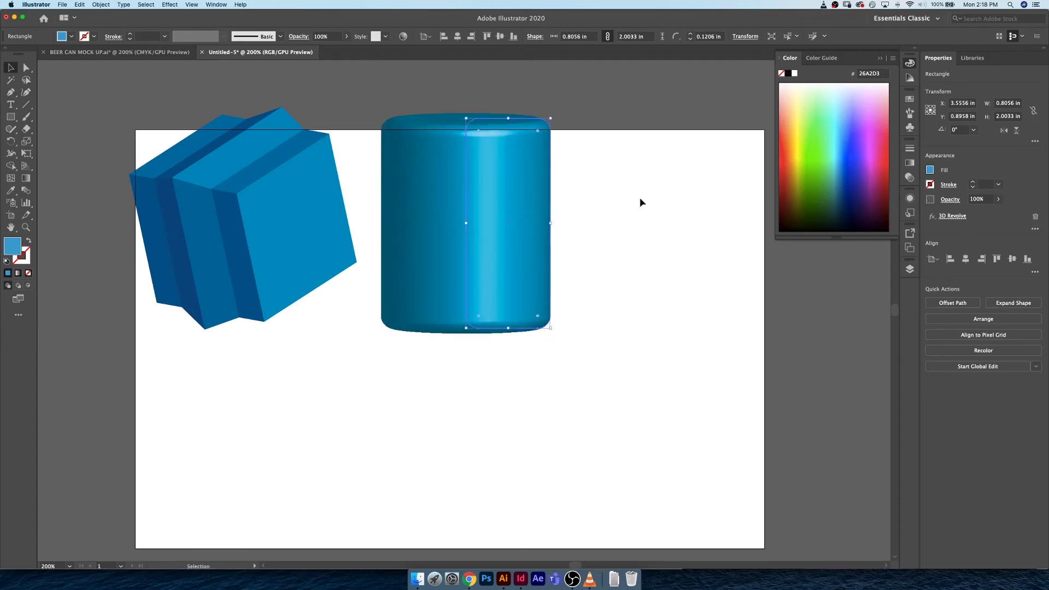
{"action": "left_click", "coordinate": [639, 197]}
{"action": "left_click_drag", "start_coordinate": [495, 216], "coordinate": [497, 204]}
{"action": "left_click", "coordinate": [664, 296]}
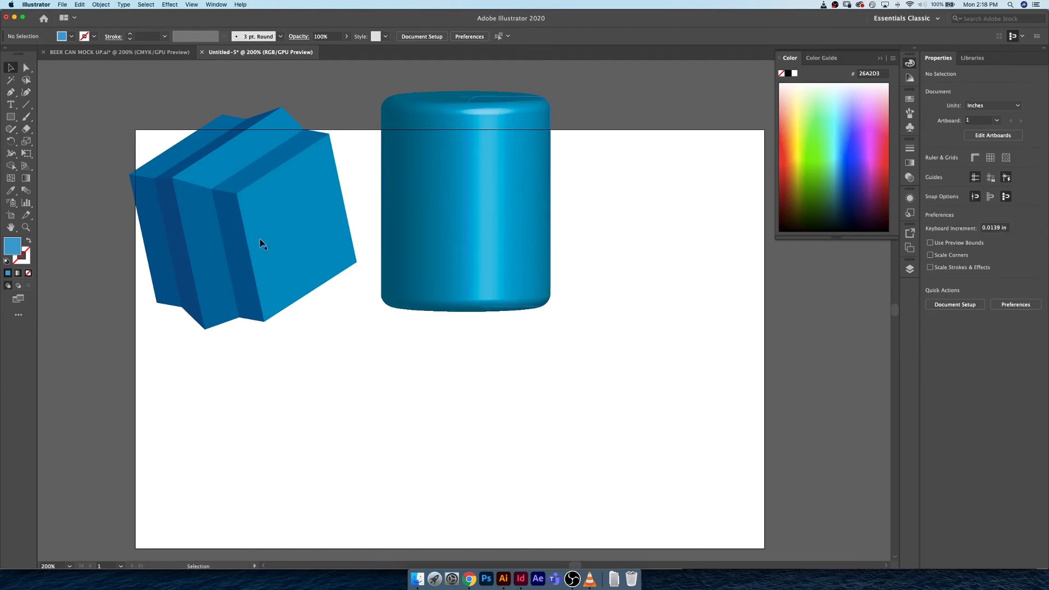
Draw a 1.3472 in blue circle below the cylinder with the Ellipse tool.
{"action": "left_click", "coordinate": [12, 116]}
{"action": "left_click_drag", "start_coordinate": [14, 118], "coordinate": [93, 141]}
{"action": "left_click_drag", "start_coordinate": [432, 433], "coordinate": [503, 432]}
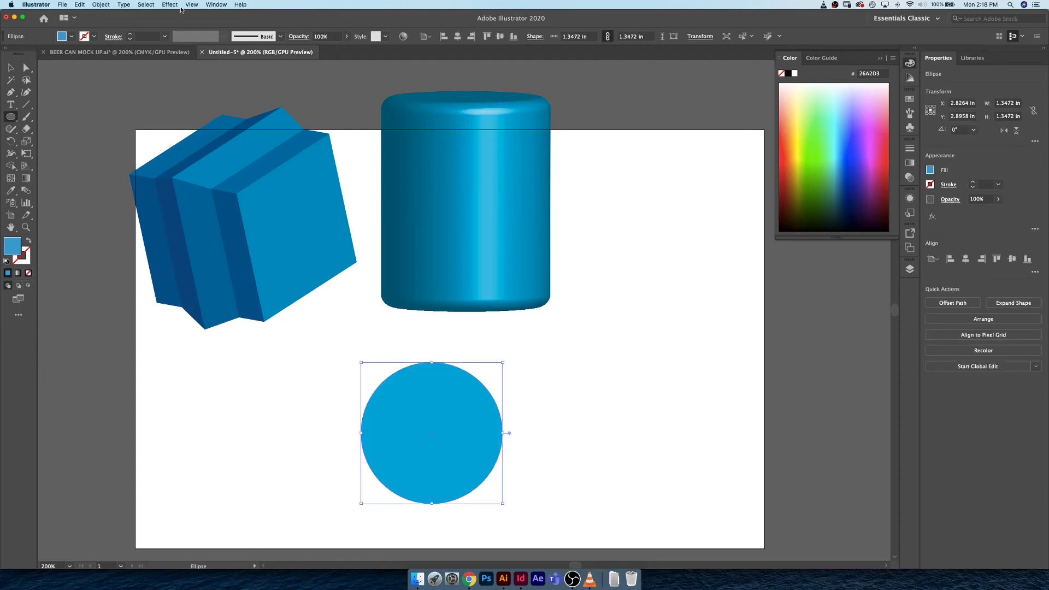
Open 3D Rotate for the circle and try an X-axis angle of 60°.
{"action": "left_click", "coordinate": [170, 5]}
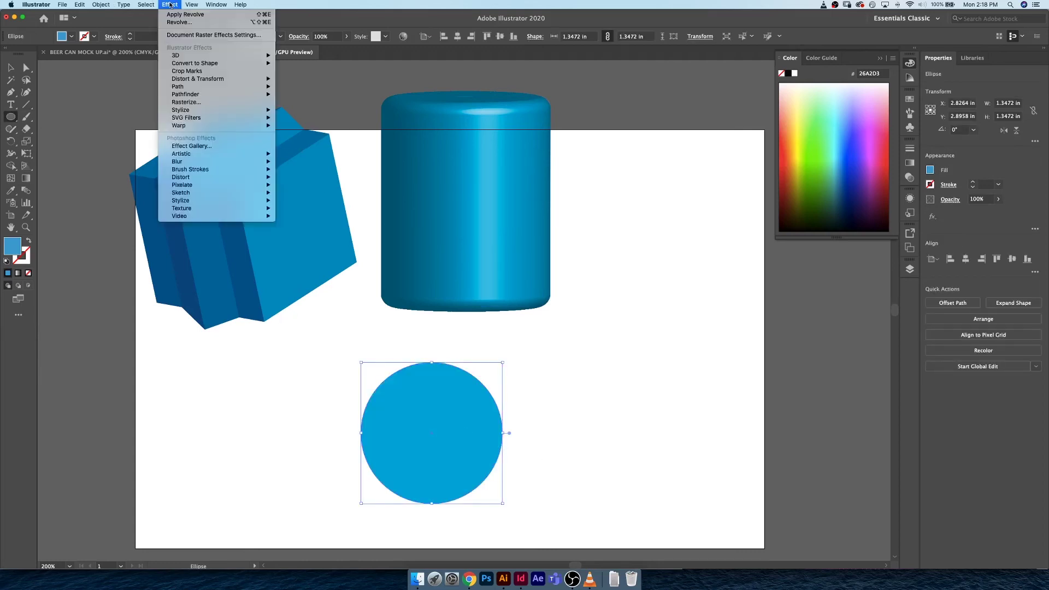
{"action": "mouse_move", "coordinate": [192, 55]}
{"action": "left_click", "coordinate": [324, 71]}
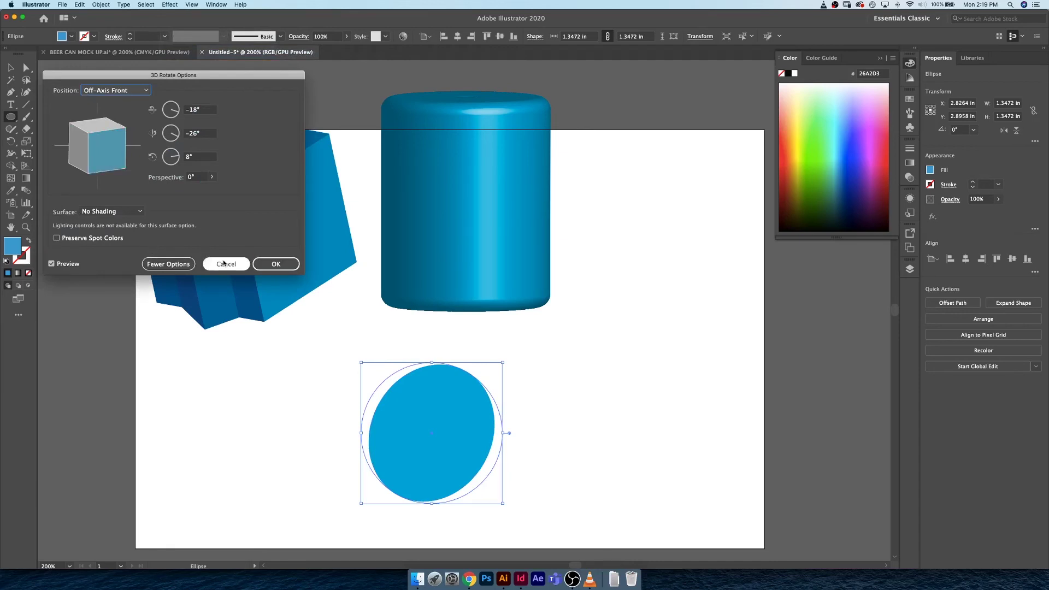
{"action": "left_click", "coordinate": [202, 110]}
{"action": "key", "text": "shift+Up"}
{"action": "key", "text": "shift+Up"}
{"action": "key", "text": "shift+Up"}
{"action": "key", "text": "shift+Up"}
{"action": "key", "text": "shift+Up"}
{"action": "key", "text": "shift+Up"}
{"action": "key", "text": "shift+Up"}
{"action": "key", "text": "shift+Up"}
{"action": "key", "text": "shift+Up"}
{"action": "key", "text": "shift+Up"}
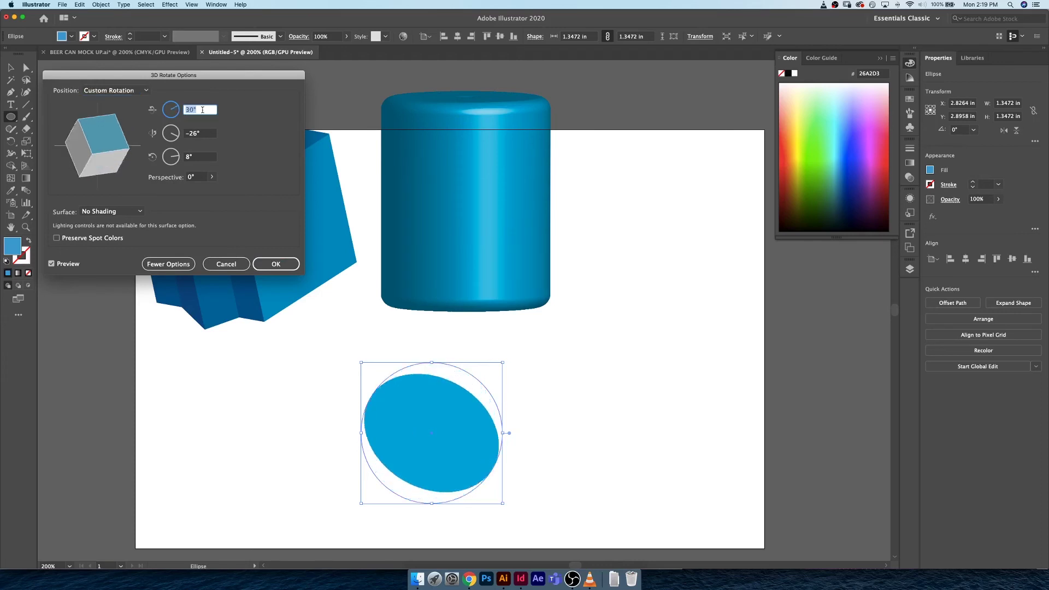
{"action": "key", "text": "shift+Up"}
{"action": "key", "text": "shift+Down"}
{"action": "key", "text": "shift+Up"}
{"action": "key", "text": "shift+Down"}
{"action": "key", "text": "shift+Down"}
{"action": "key", "text": "shift+Down"}
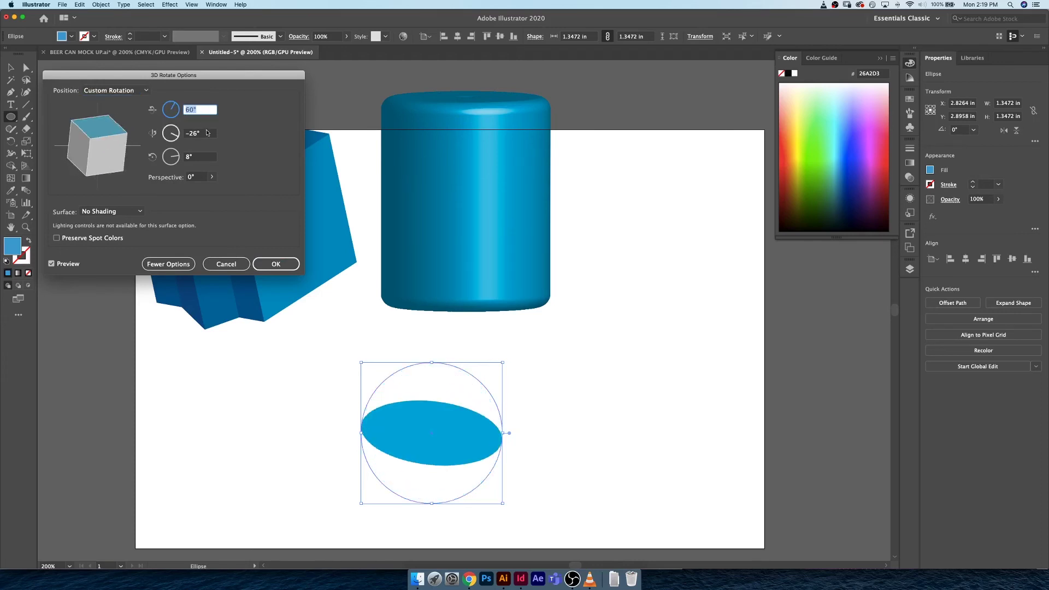
Try Y at 50° and Z at 180°, then cancel to keep the circle flat.
{"action": "left_click", "coordinate": [208, 132]}
{"action": "key", "text": "shift+Up"}
{"action": "key", "text": "shift+Up"}
{"action": "key", "text": "shift+Up"}
{"action": "key", "text": "shift+Up"}
{"action": "key", "text": "shift+Up"}
{"action": "key", "text": "shift+Up"}
{"action": "key", "text": "shift+Up"}
{"action": "key", "text": "shift+Up"}
{"action": "key", "text": "shift+Up"}
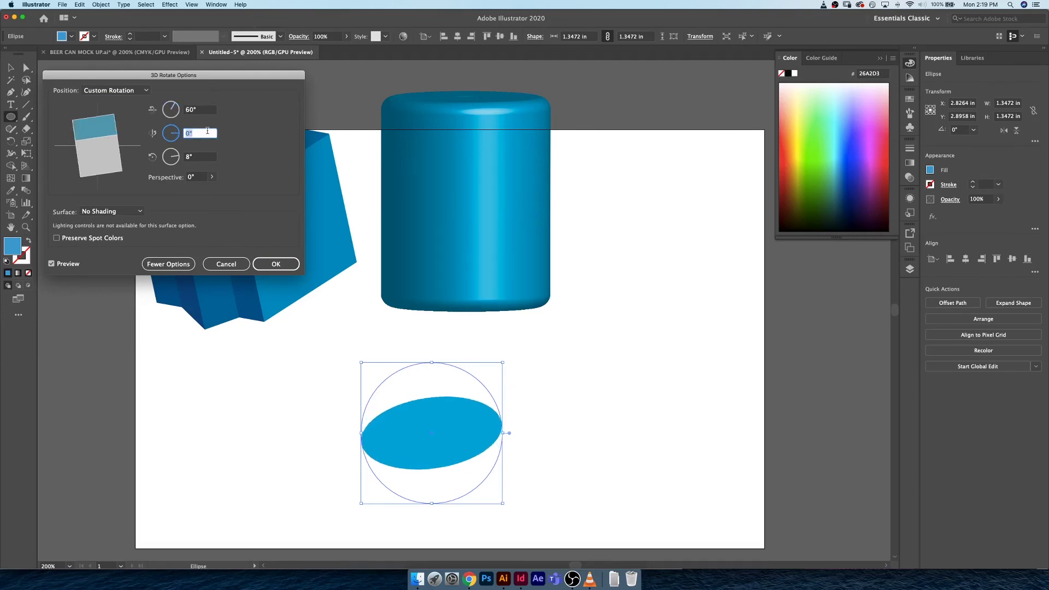
{"action": "key", "text": "shift+Up"}
{"action": "key", "text": "shift+Down"}
{"action": "key", "text": "shift+Down"}
{"action": "left_click", "coordinate": [206, 156]}
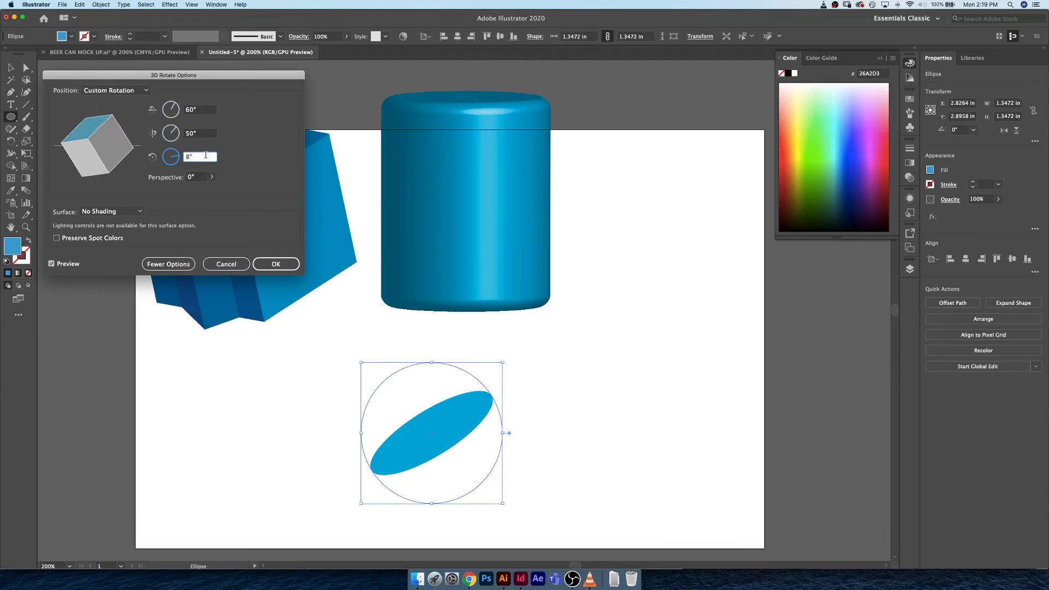
{"action": "key", "text": "shift+Up"}
{"action": "key", "text": "shift+Up"}
{"action": "key", "text": "shift+Up"}
{"action": "key", "text": "shift+Up"}
{"action": "key", "text": "shift+Up"}
{"action": "key", "text": "shift+Up"}
{"action": "key", "text": "shift+Up"}
{"action": "key", "text": "shift+Up"}
{"action": "key", "text": "shift+Up"}
{"action": "key", "text": "shift+Up"}
{"action": "key", "text": "shift+Up"}
{"action": "key", "text": "shift+Up"}
{"action": "key", "text": "shift+Up"}
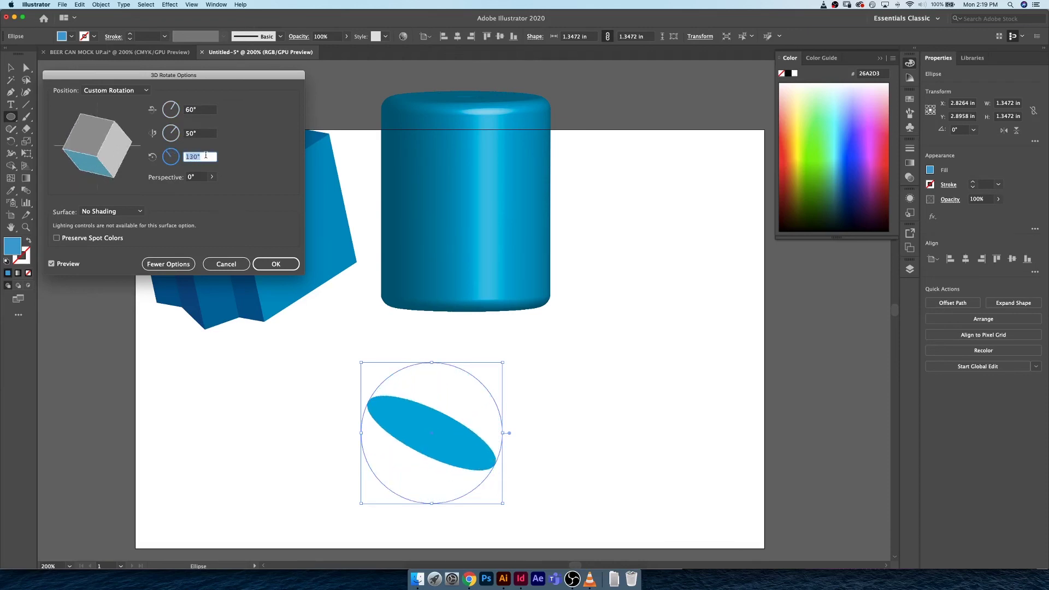
{"action": "key", "text": "shift+Up"}
{"action": "key", "text": "shift+Up"}
{"action": "key", "text": "shift+Up"}
{"action": "key", "text": "shift+Up"}
{"action": "key", "text": "shift+Up"}
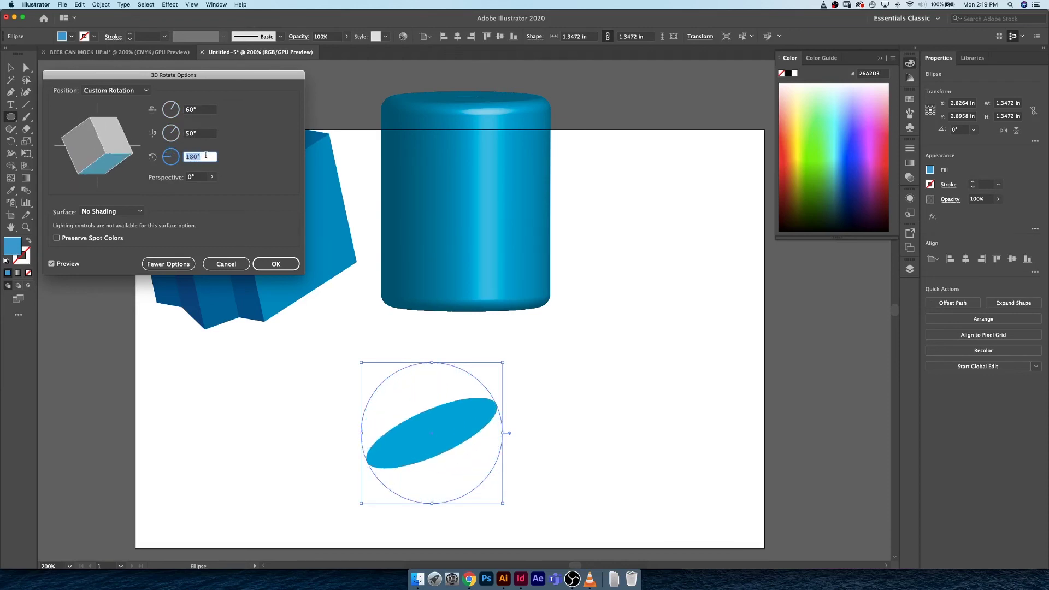
{"action": "key", "text": "Escape"}
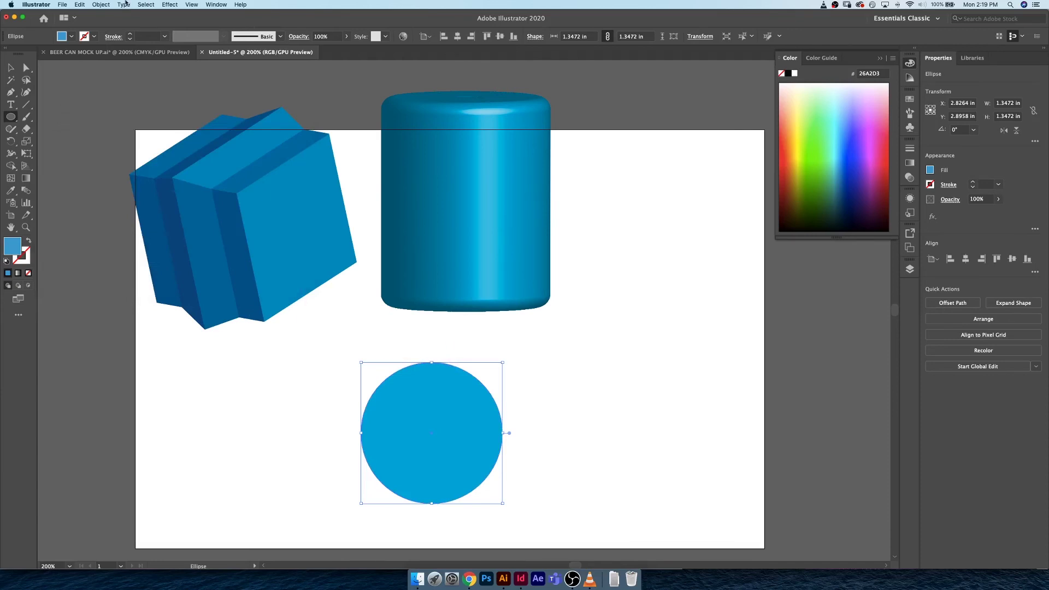
Apply 3D Extrude & Bevel to the circle with the cap turned off for a hollow tube.
{"action": "left_click", "coordinate": [180, 5]}
{"action": "mouse_move", "coordinate": [229, 55]}
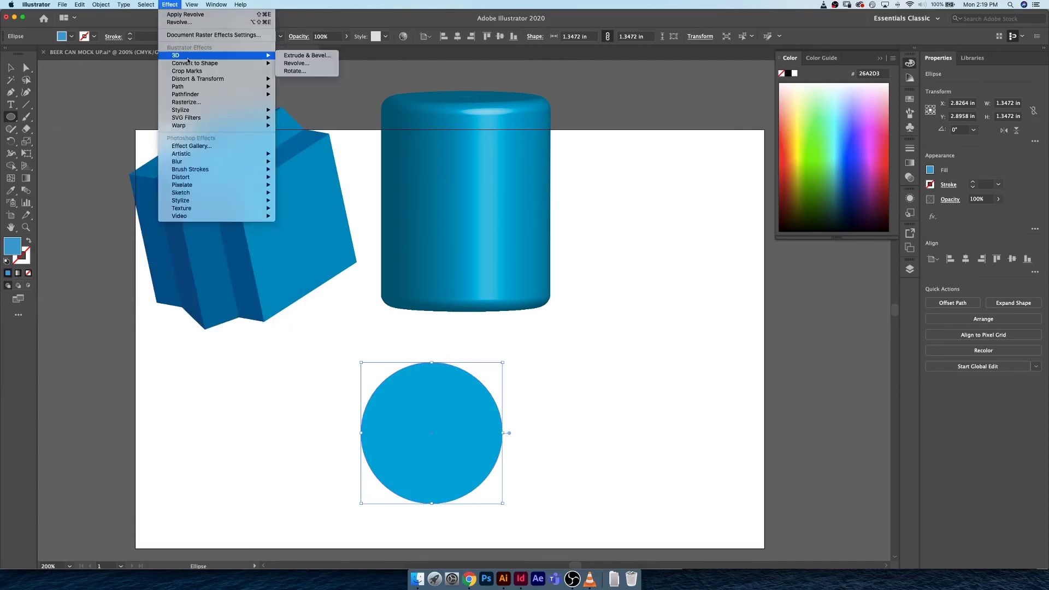
{"action": "left_click", "coordinate": [306, 55]}
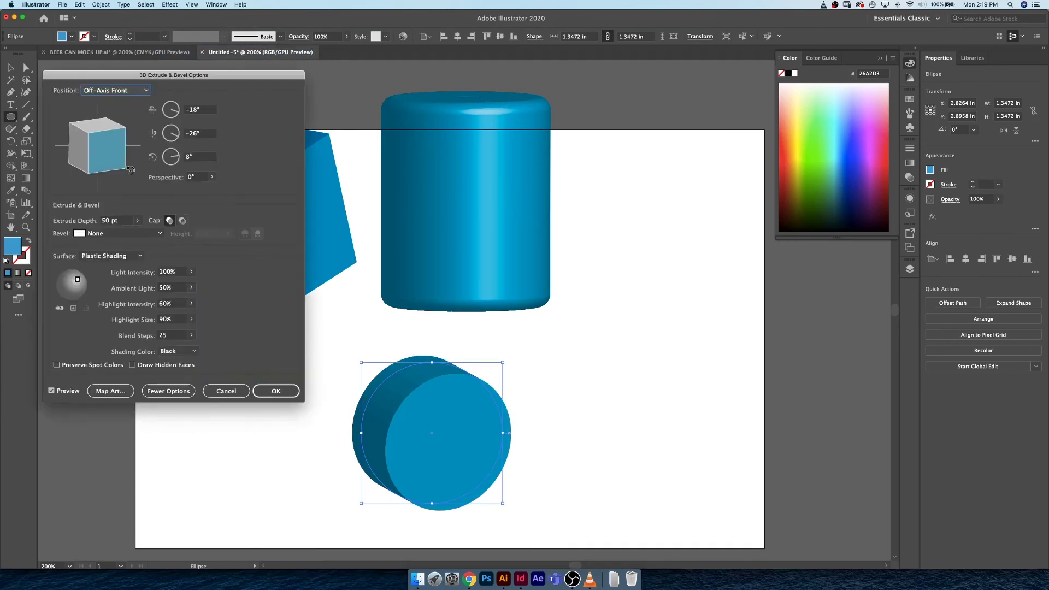
{"action": "left_click", "coordinate": [182, 222]}
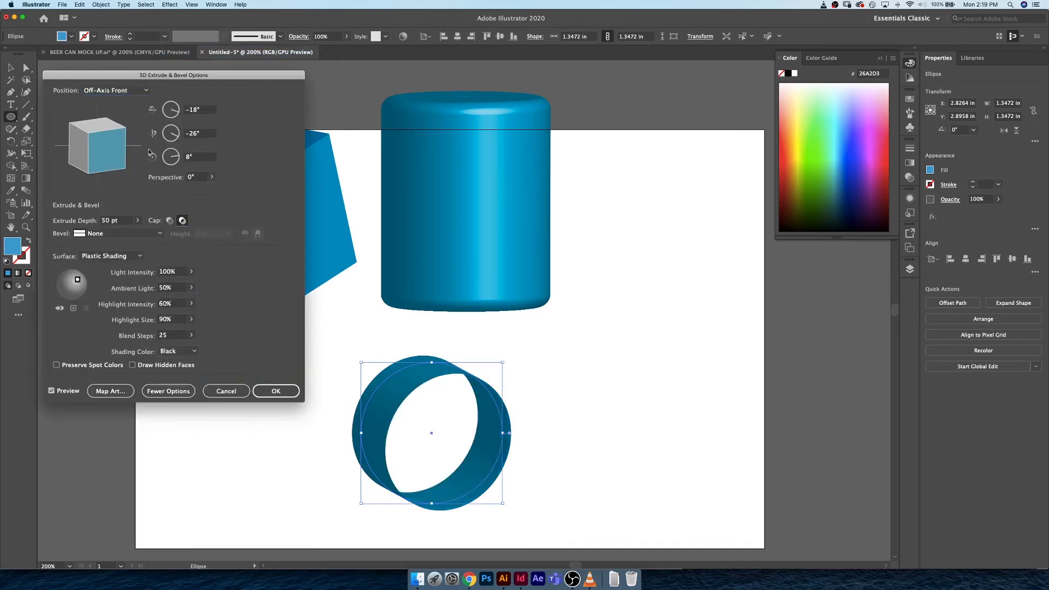
{"action": "left_click_drag", "start_coordinate": [126, 155], "coordinate": [98, 153]}
Give the tube a Classic bevel and 80 pt extrusion depth, then apply it.
{"action": "left_click", "coordinate": [159, 234]}
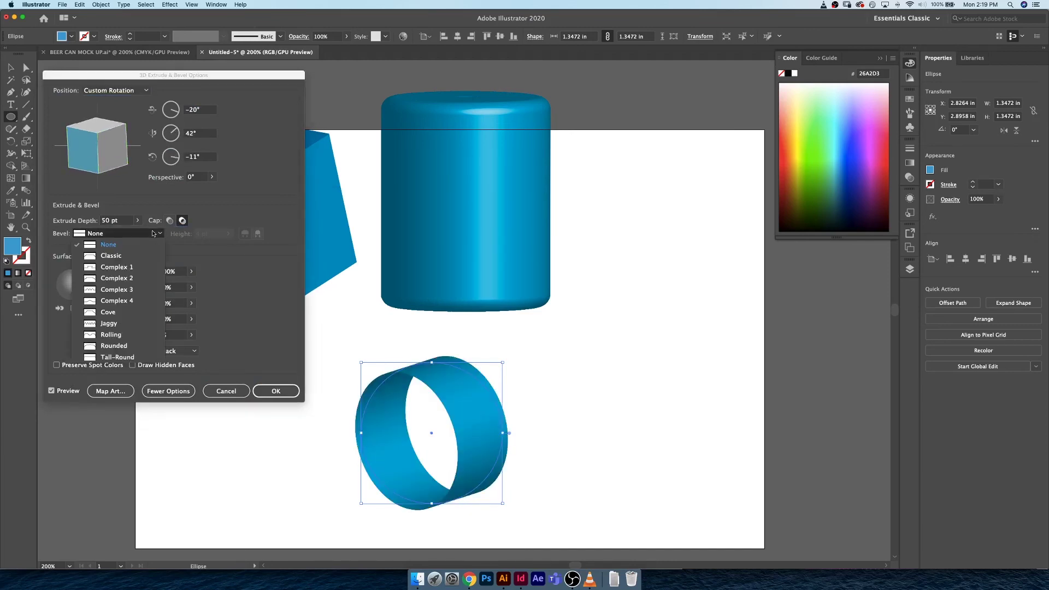
{"action": "left_click", "coordinate": [125, 256]}
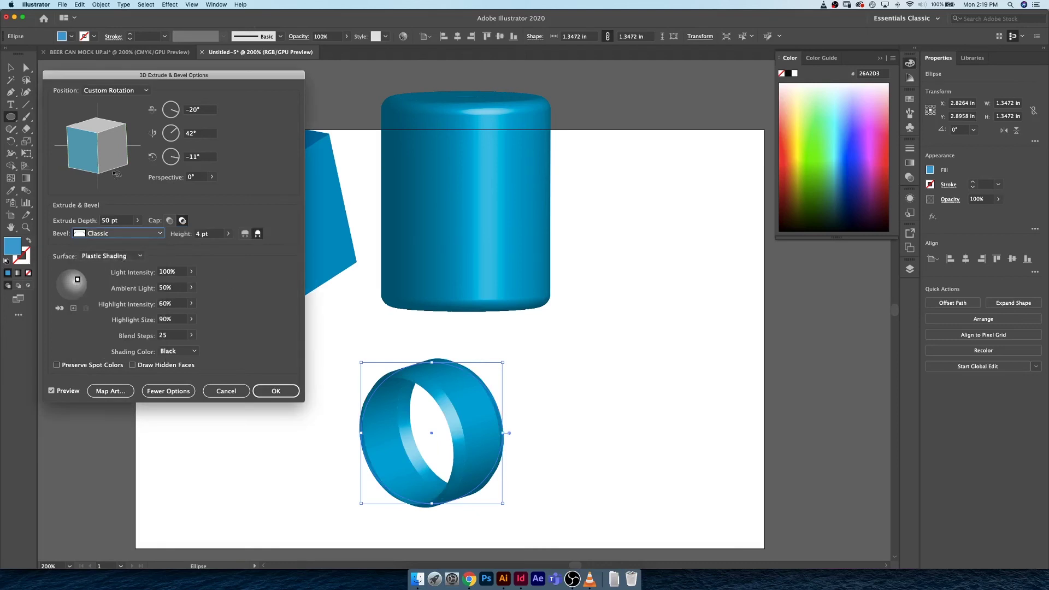
{"action": "left_click_drag", "start_coordinate": [102, 159], "coordinate": [129, 145]}
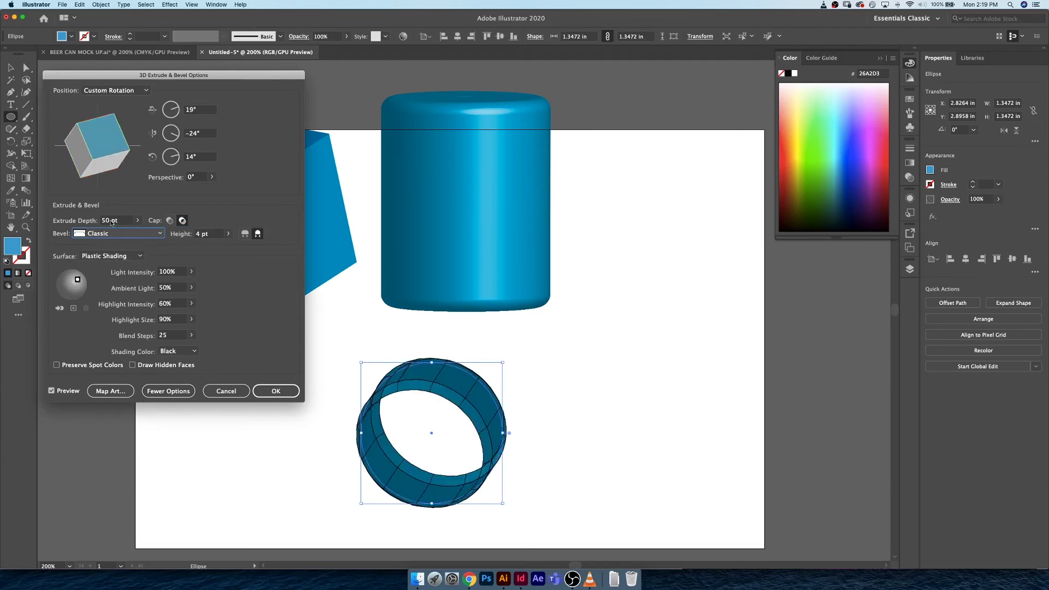
{"action": "left_click", "coordinate": [125, 221]}
{"action": "key", "text": "shift+Up"}
{"action": "key", "text": "shift+Up"}
{"action": "key", "text": "shift+Up"}
{"action": "key", "text": "shift+Up"}
{"action": "key", "text": "shift+Up"}
{"action": "key", "text": "shift+Up"}
{"action": "key", "text": "shift+Up"}
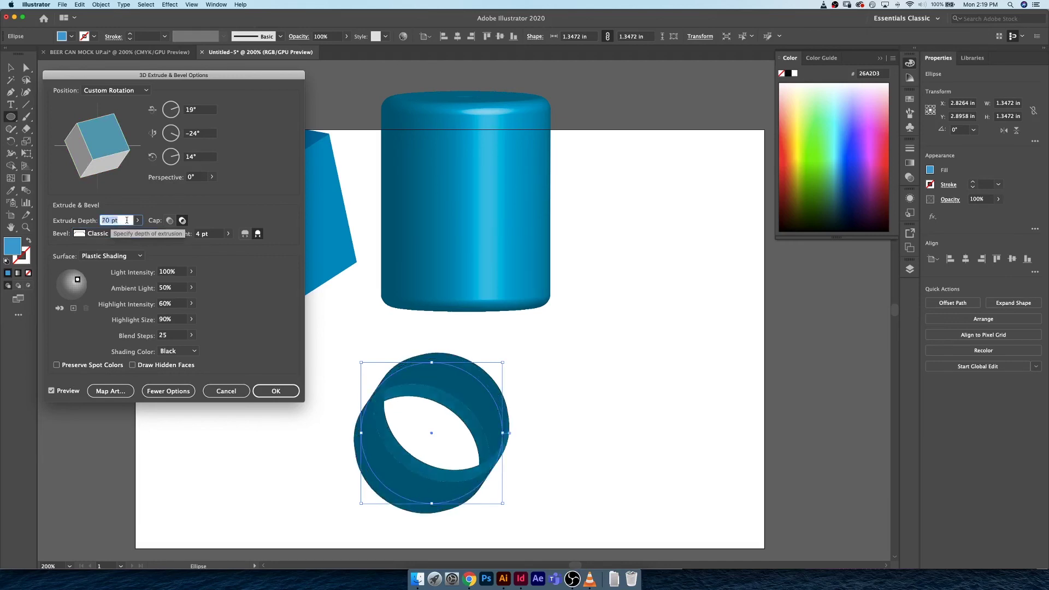
{"action": "key", "text": "shift+Down"}
{"action": "key", "text": "shift+Down"}
{"action": "key", "text": "shift+Down"}
{"action": "key", "text": "shift+Down"}
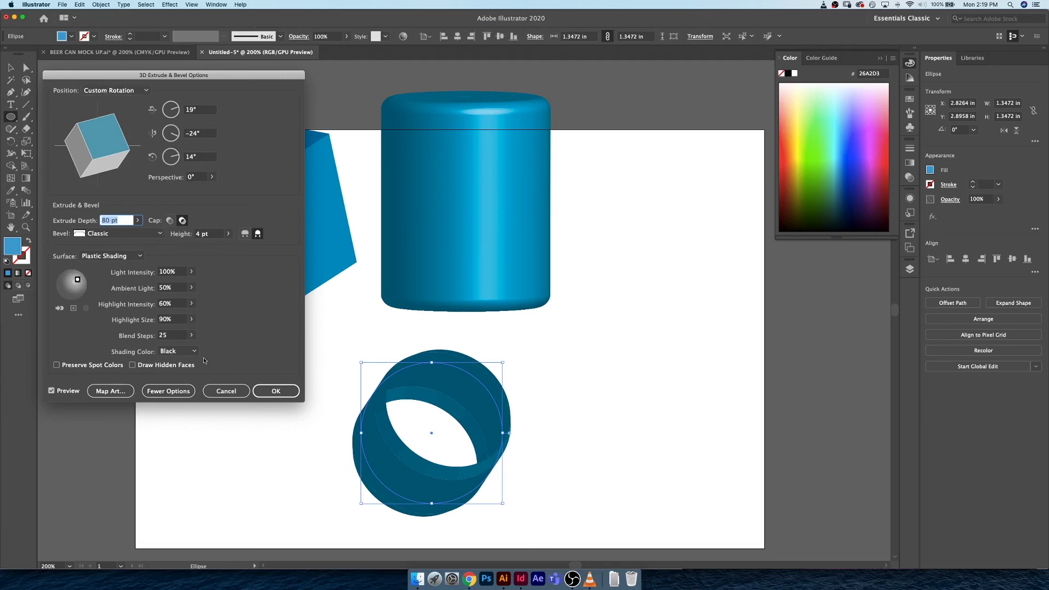
{"action": "left_click", "coordinate": [276, 391]}
Move the ring beside the cylinder and draw a 0.7361 × 1.7917 in rectangle below.
{"action": "key", "text": "v"}
{"action": "left_click_drag", "start_coordinate": [499, 401], "coordinate": [722, 182]}
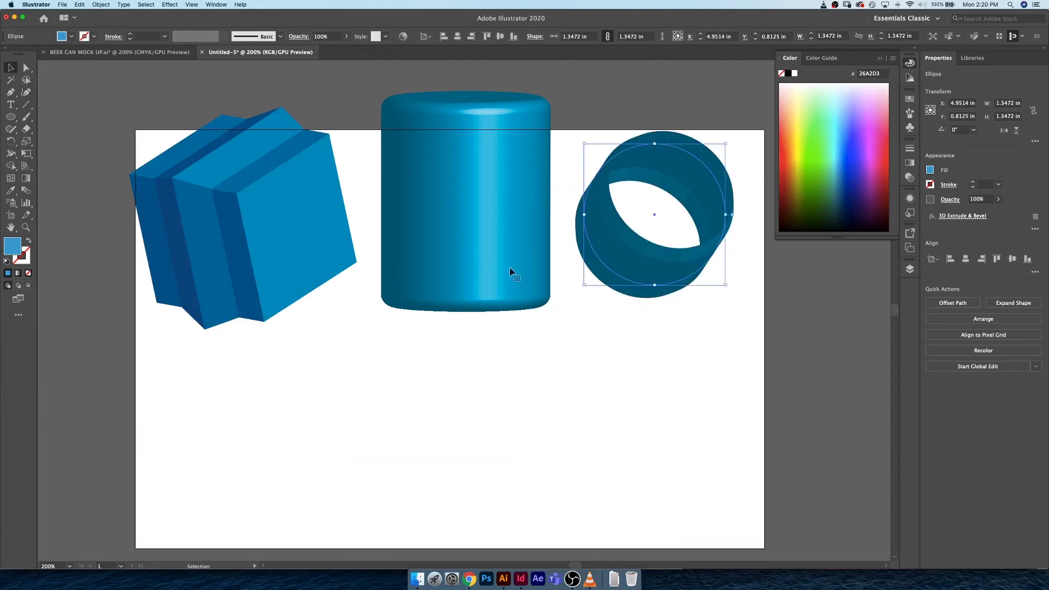
{"action": "left_click_drag", "start_coordinate": [11, 116], "coordinate": [55, 117]}
{"action": "left_click_drag", "start_coordinate": [343, 348], "coordinate": [421, 535]}
Try an uncapped extrusion on the new rectangle, cancel it, and delete the rectangle.
{"action": "left_click", "coordinate": [170, 5]}
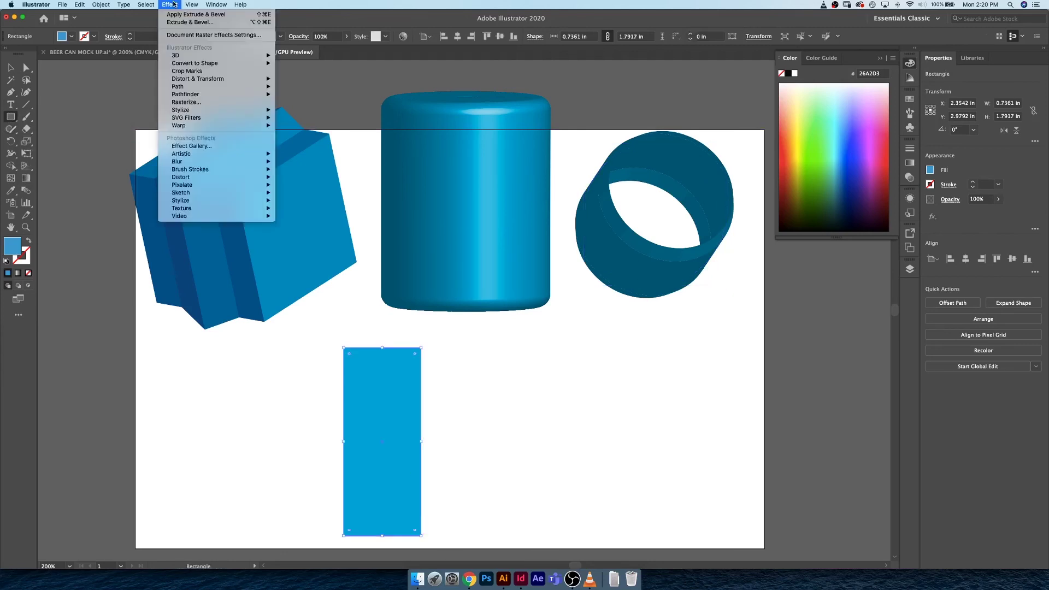
{"action": "mouse_move", "coordinate": [187, 56]}
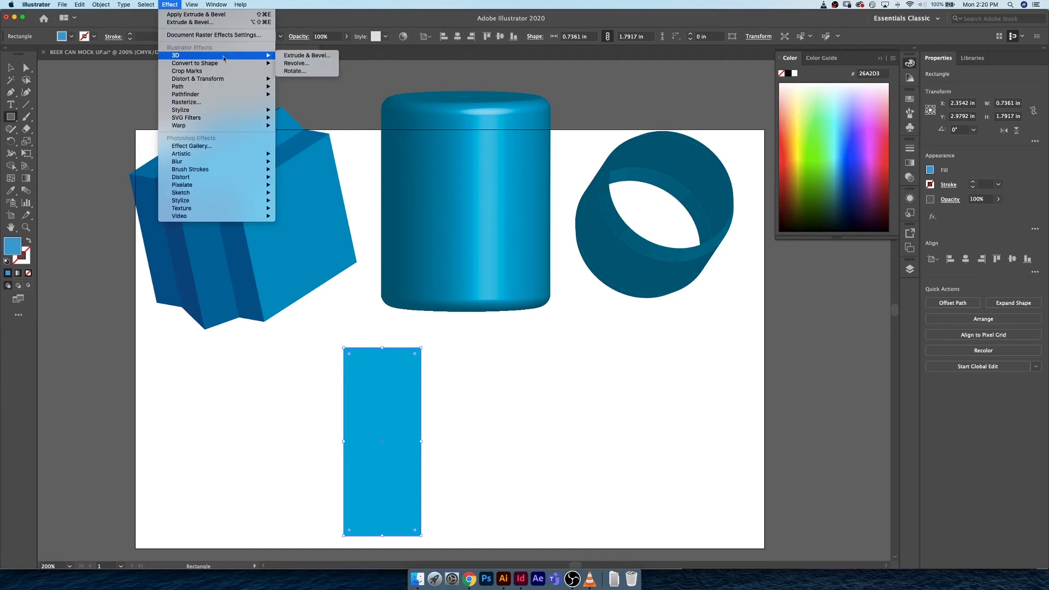
{"action": "left_click", "coordinate": [311, 56]}
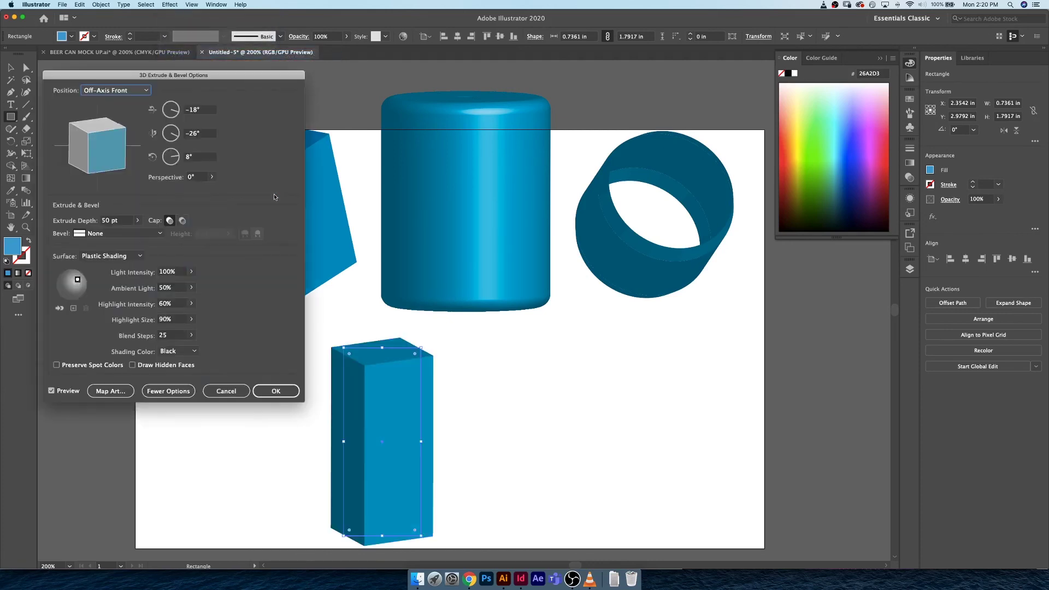
{"action": "left_click", "coordinate": [183, 221]}
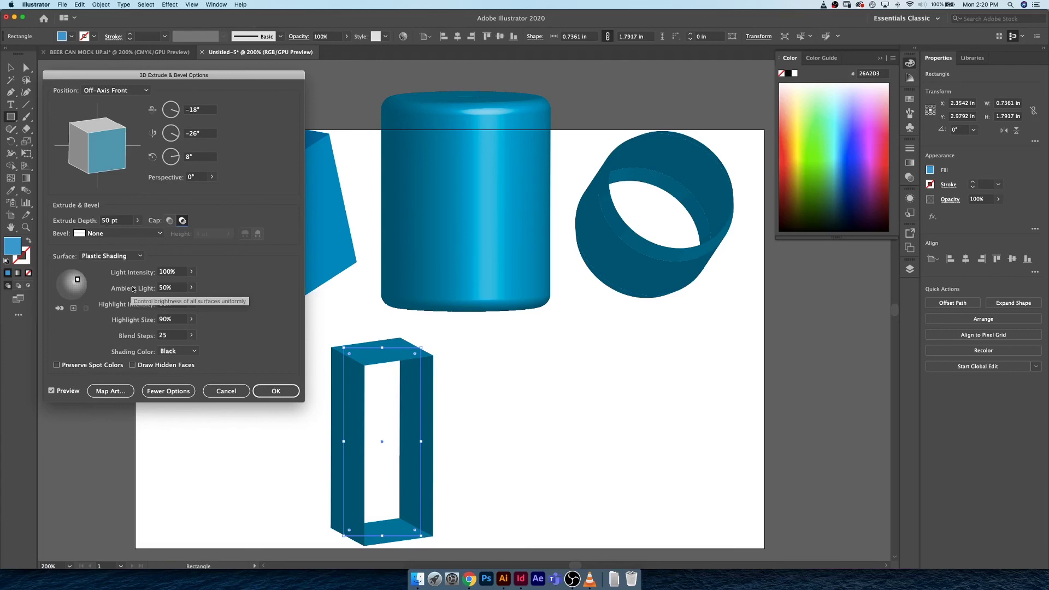
{"action": "left_click", "coordinate": [169, 221]}
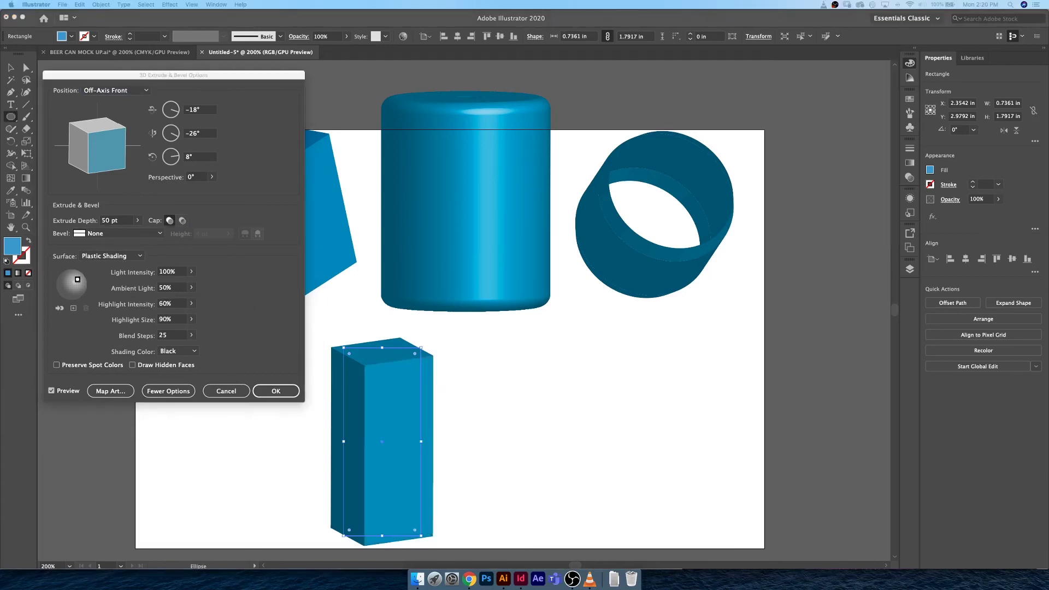
{"action": "left_click", "coordinate": [227, 392]}
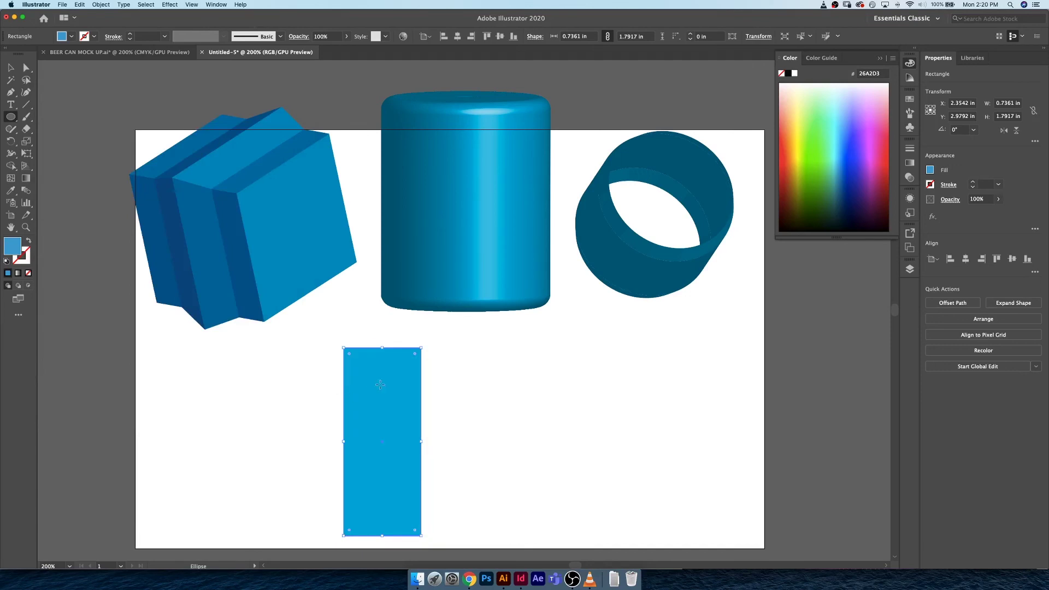
{"action": "key", "text": "v"}
{"action": "key", "text": "Delete"}
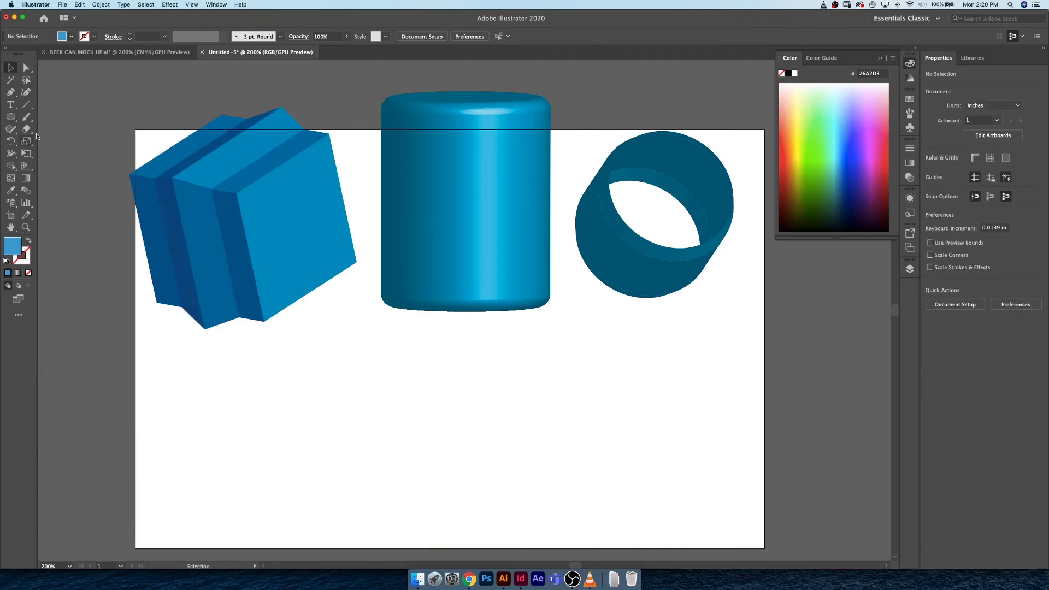
Draw a circle below the cylinder, then try 3D Extrude on it and abandon it.
{"action": "left_click", "coordinate": [10, 116]}
{"action": "left_click_drag", "start_coordinate": [320, 370], "coordinate": [467, 514]}
{"action": "left_click", "coordinate": [170, 4]}
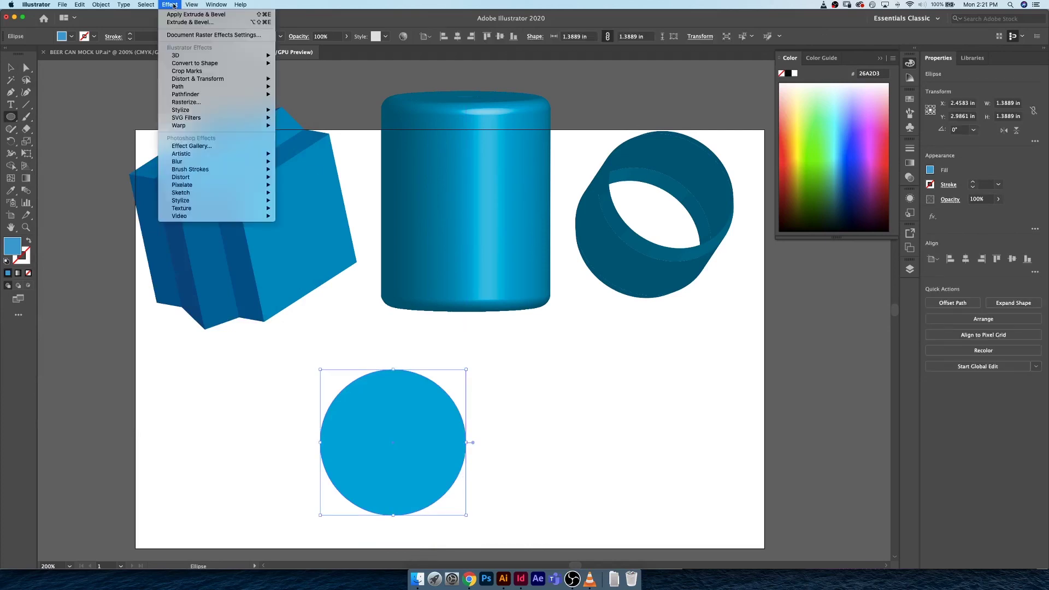
{"action": "left_click", "coordinate": [205, 144]}
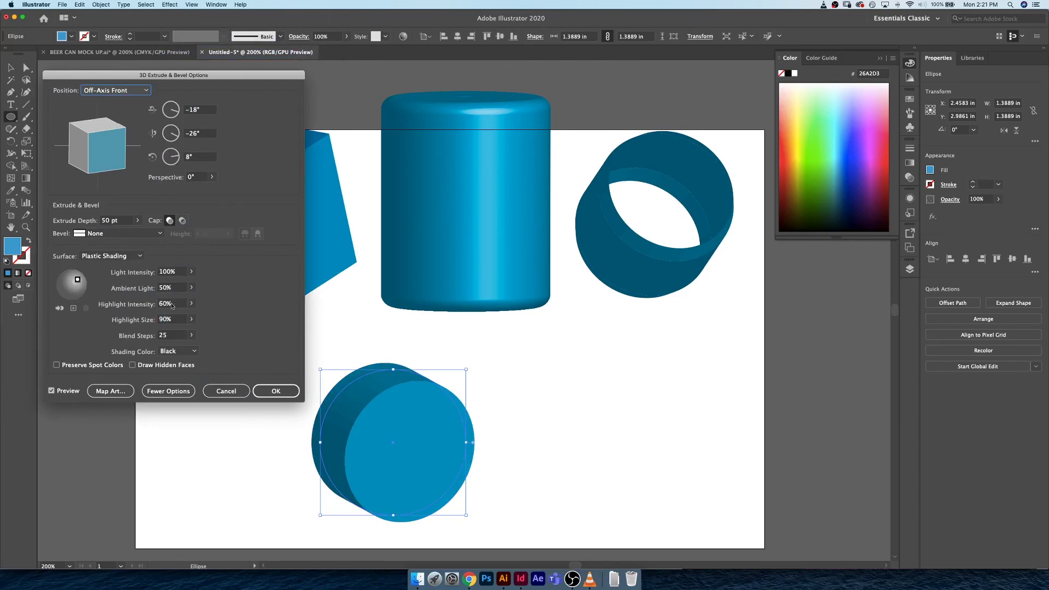
{"action": "left_click", "coordinate": [226, 391]}
In 3D Revolve, tilt to a custom rotation and try the right edge before returning to Left.
{"action": "left_click", "coordinate": [170, 4]}
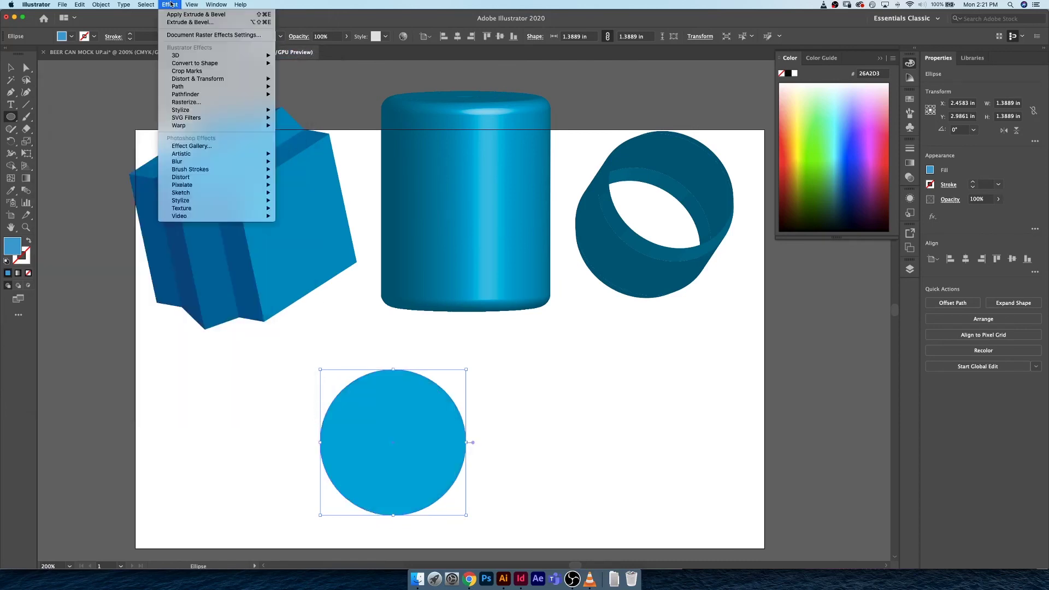
{"action": "mouse_move", "coordinate": [230, 55]}
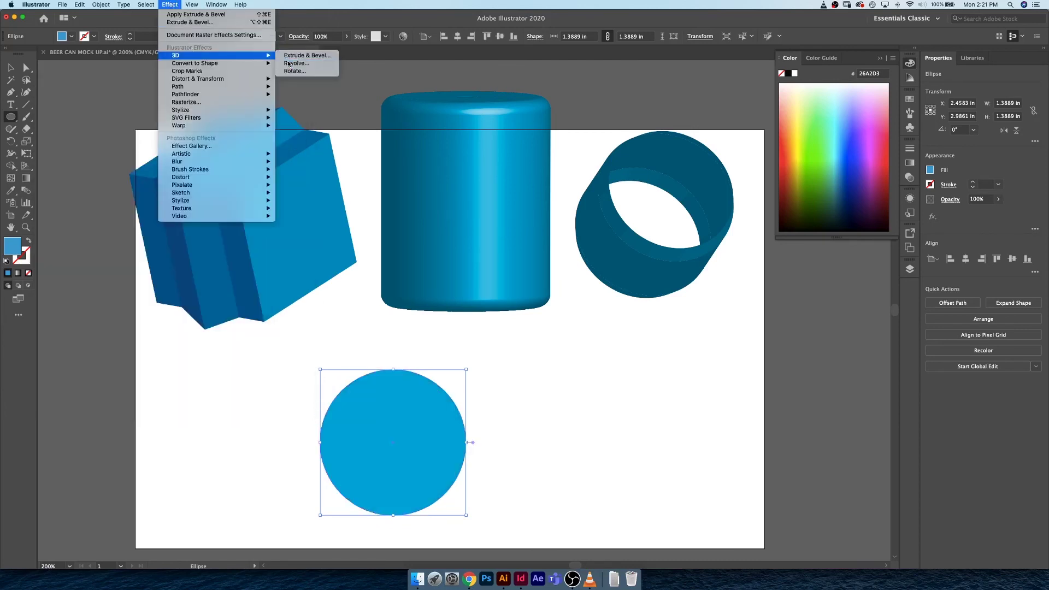
{"action": "left_click", "coordinate": [289, 63]}
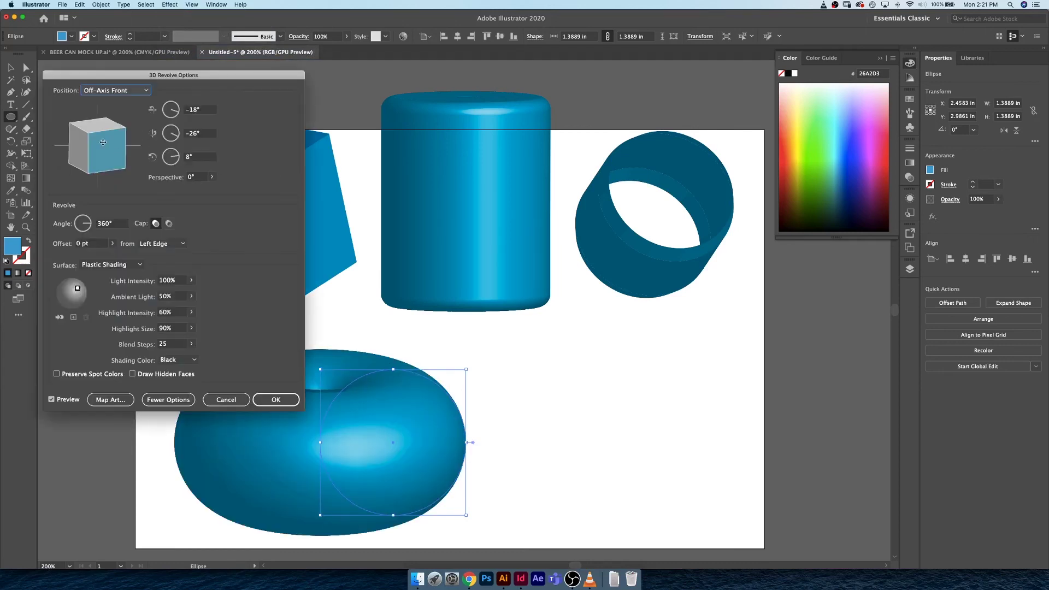
{"action": "left_click_drag", "start_coordinate": [170, 76], "coordinate": [618, 104]}
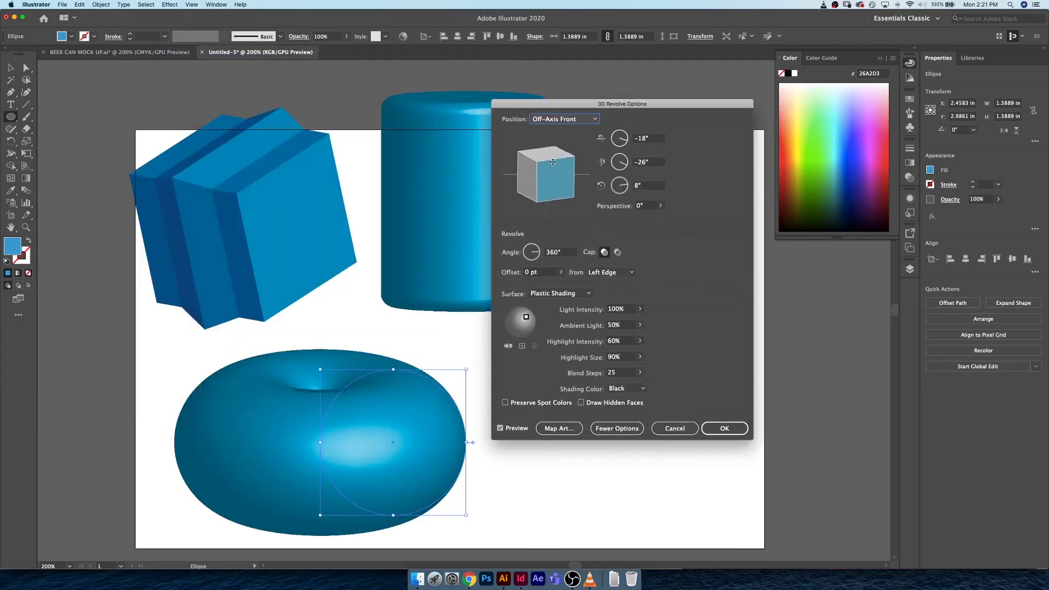
{"action": "left_click_drag", "start_coordinate": [553, 162], "coordinate": [559, 183]}
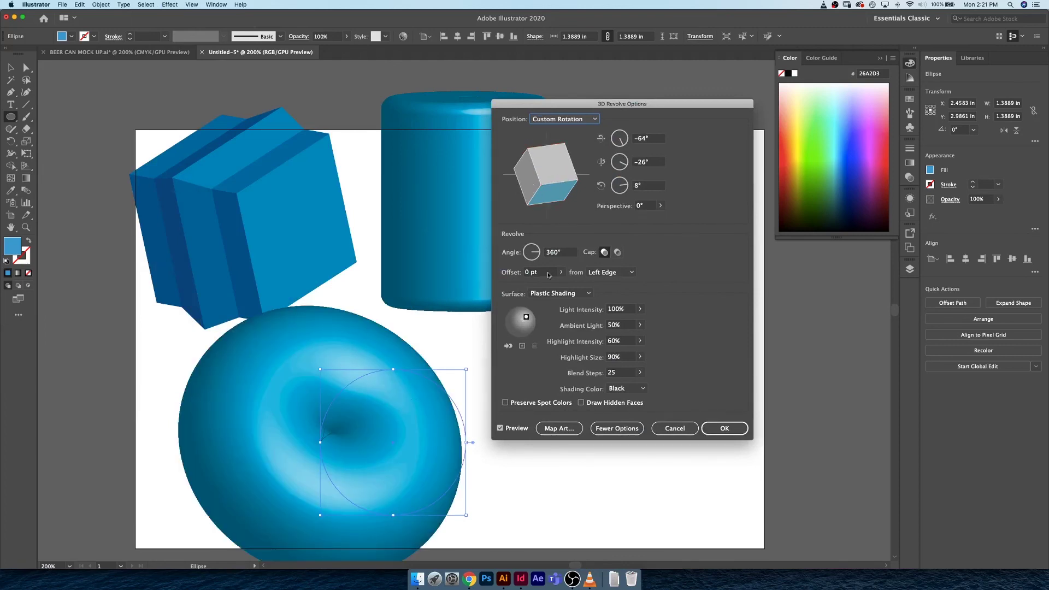
{"action": "left_click", "coordinate": [616, 273]}
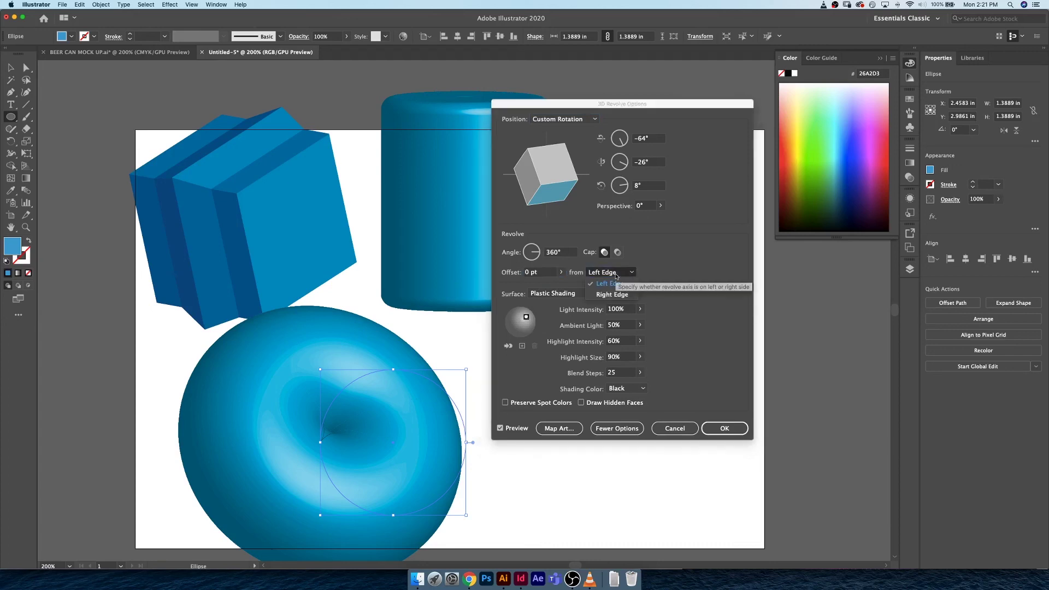
{"action": "left_click", "coordinate": [611, 295]}
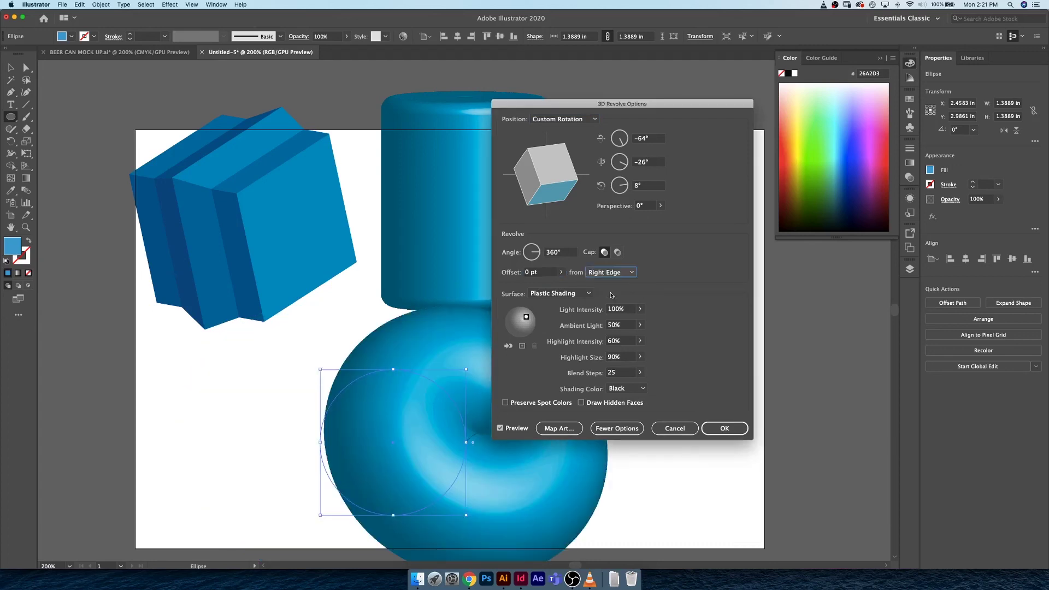
{"action": "left_click", "coordinate": [611, 272]}
{"action": "left_click", "coordinate": [607, 261]}
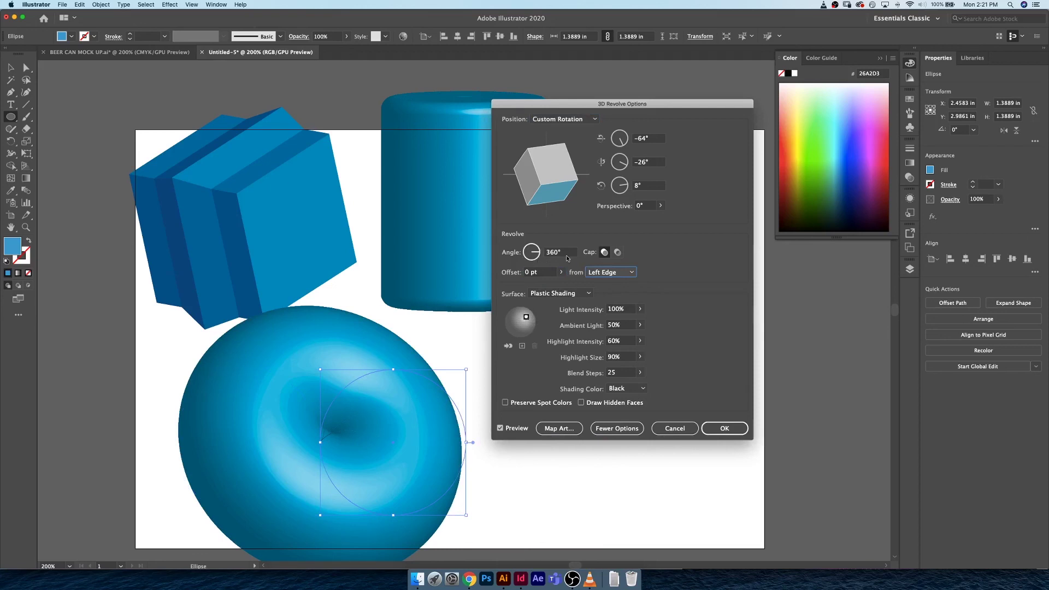
Test an uncapped revolve and a 10 pt offset, then restore the solid cap and 0 pt.
{"action": "left_click", "coordinate": [617, 252]}
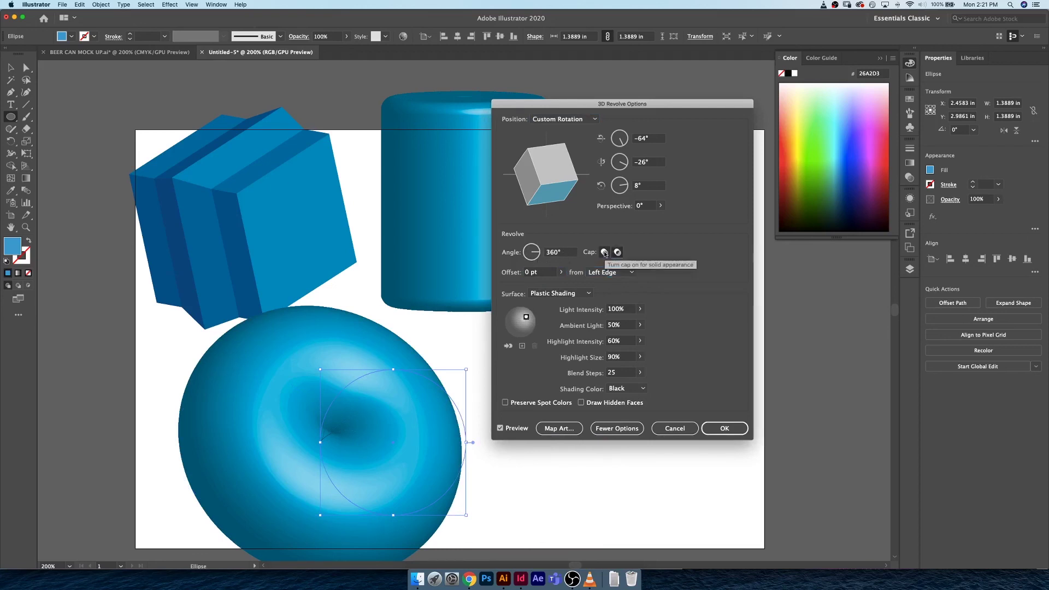
{"action": "left_click", "coordinate": [604, 253]}
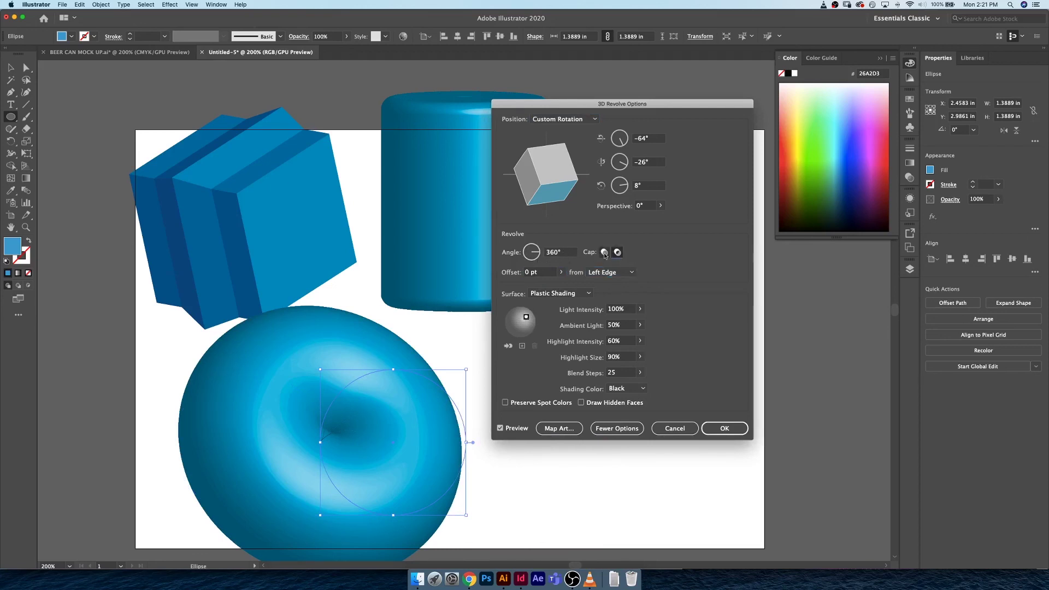
{"action": "left_click", "coordinate": [605, 253]}
{"action": "left_click", "coordinate": [556, 272]}
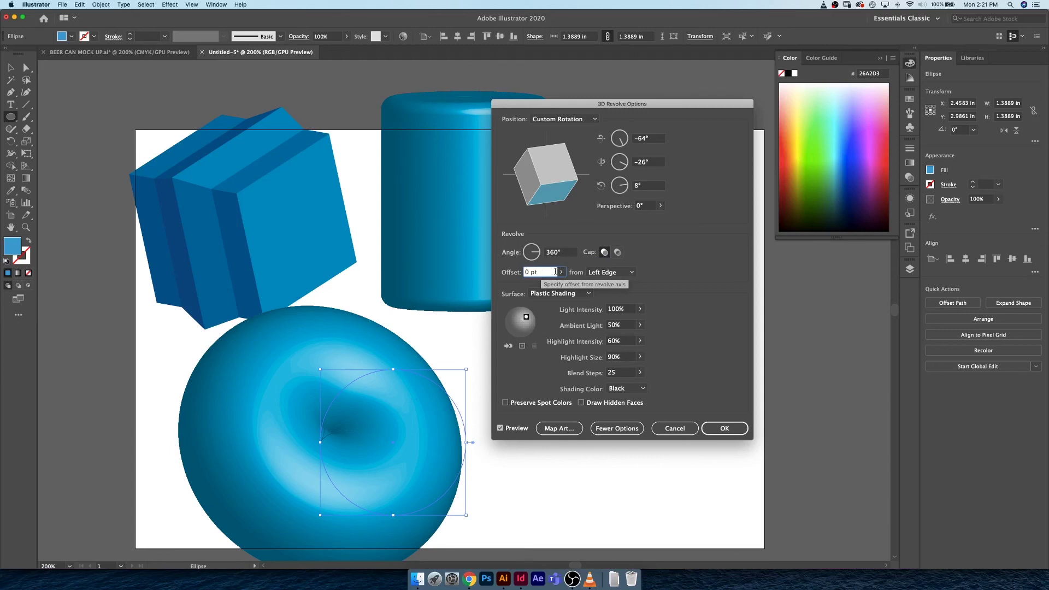
{"action": "key", "text": "shift+Up"}
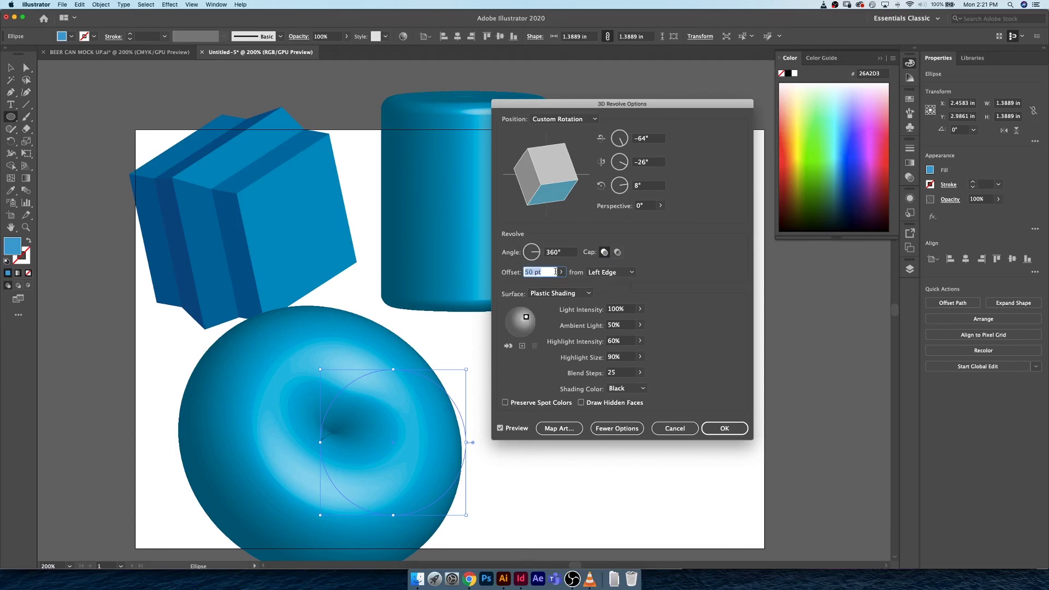
{"action": "key", "text": "shift+Down"}
{"action": "key", "text": "shift+Down"}
Keep the axis on the left edge, preview Wireframe shading, then cancel to leave a flat circle.
{"action": "left_click", "coordinate": [624, 272]}
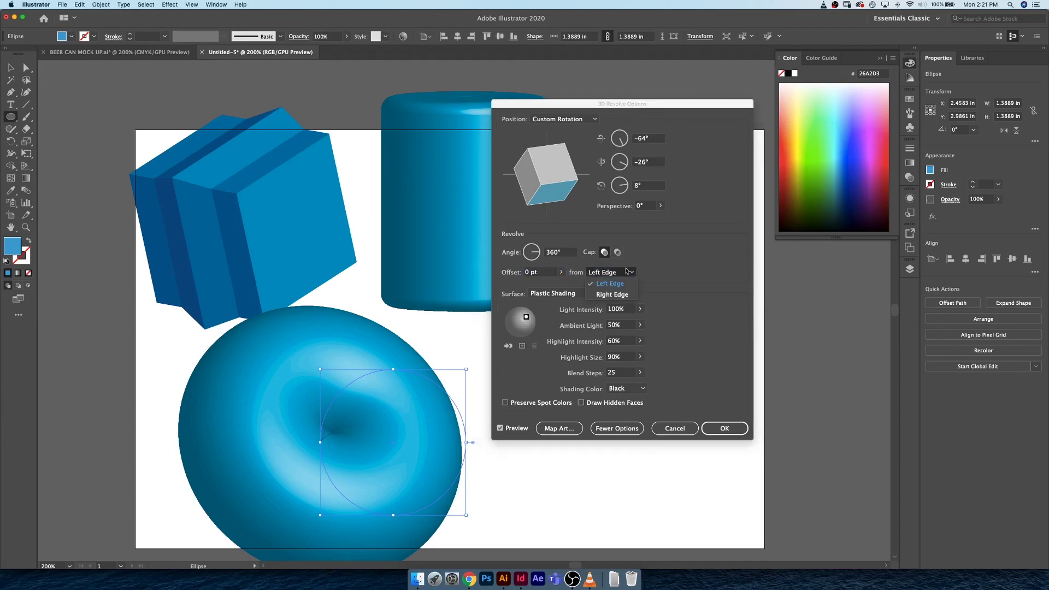
{"action": "left_click", "coordinate": [625, 271]}
{"action": "left_click", "coordinate": [563, 294]}
{"action": "left_click", "coordinate": [560, 304]}
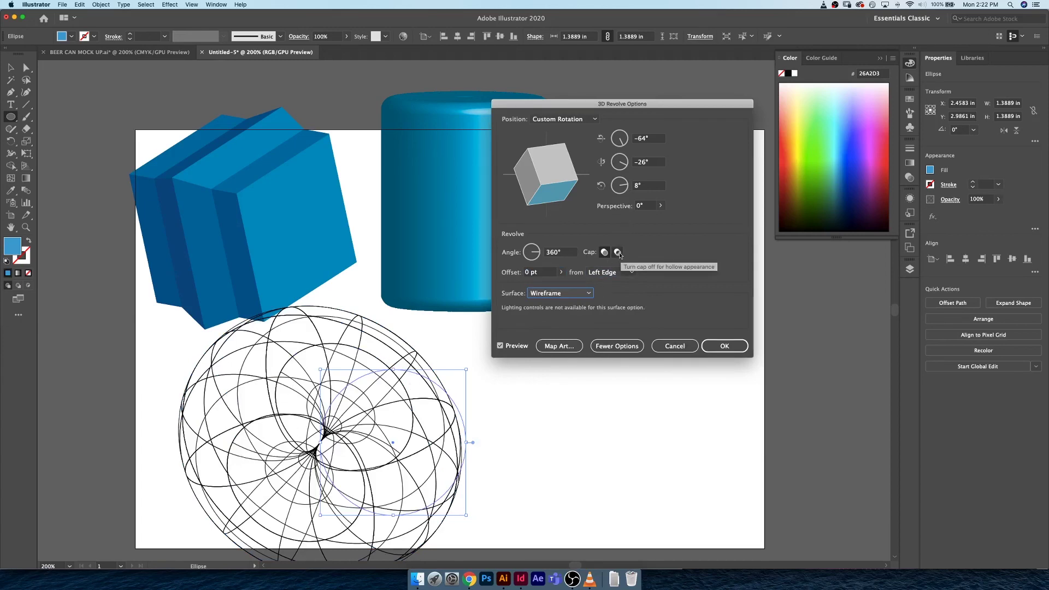
{"action": "left_click", "coordinate": [675, 346]}
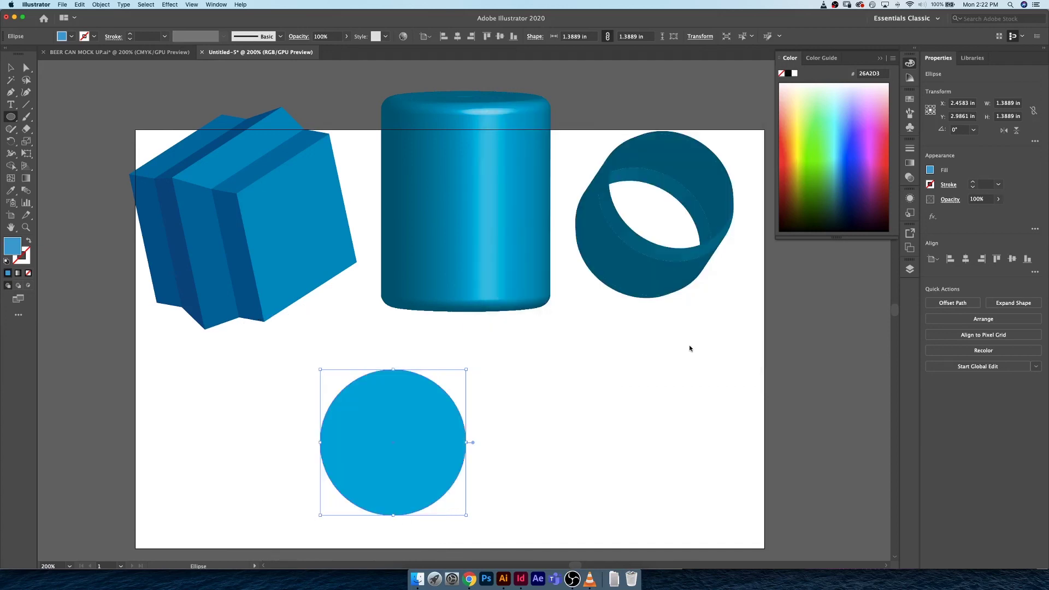
Delete the blue circle with the Selection tool and zoom out to 150%.
{"action": "key", "text": "v"}
{"action": "left_click", "coordinate": [529, 405]}
{"action": "left_click", "coordinate": [322, 449]}
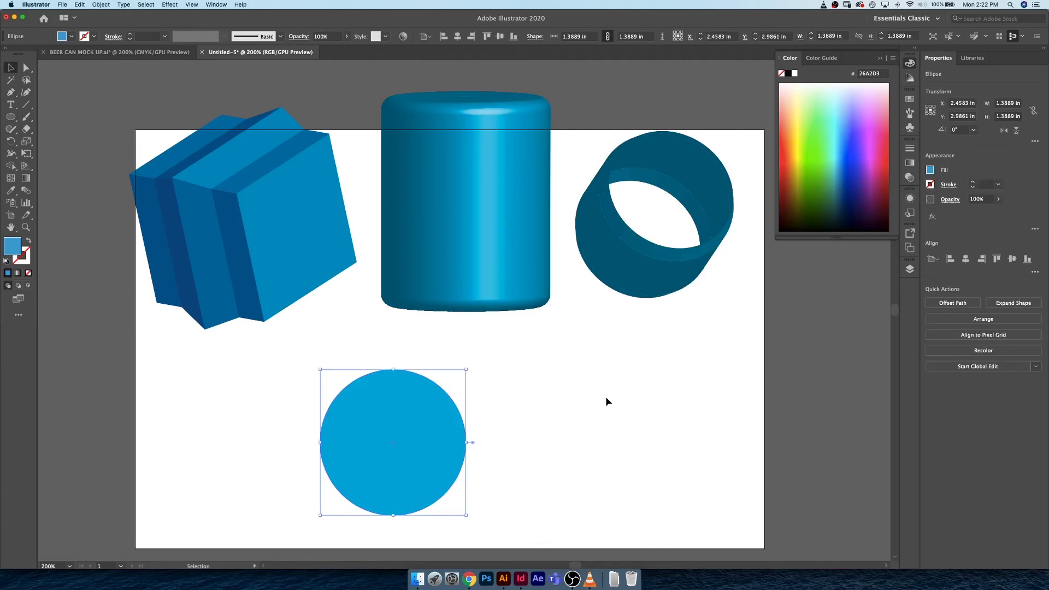
{"action": "key", "text": "Delete"}
{"action": "key", "text": "super+minus"}
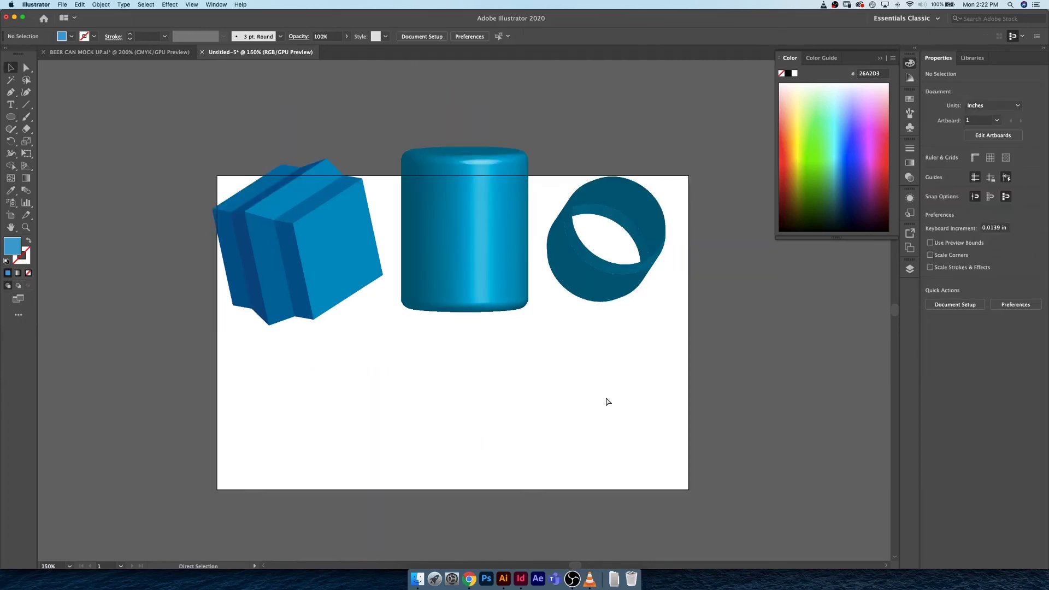